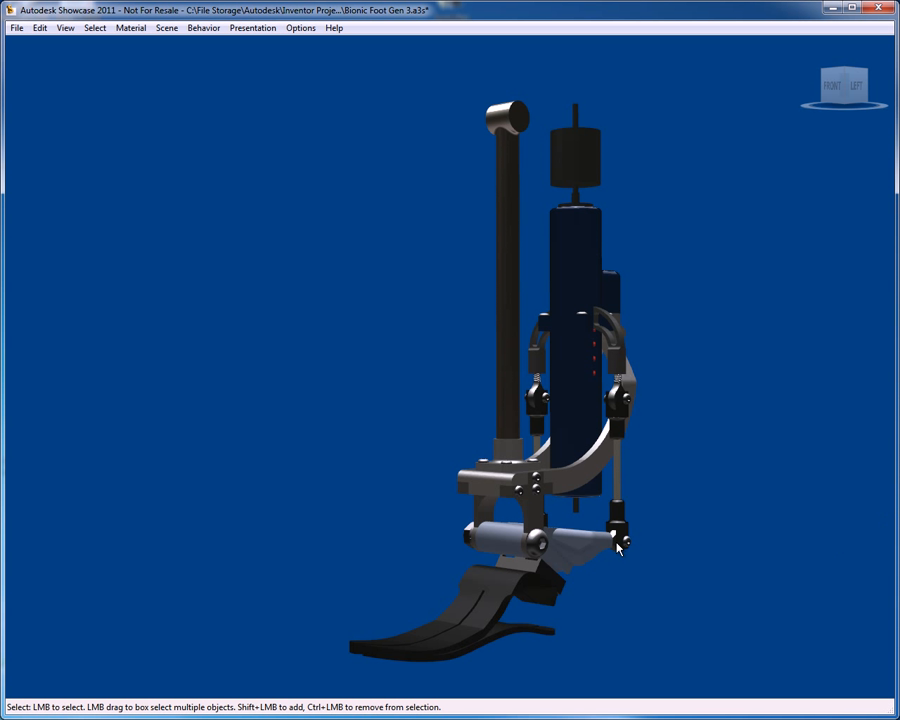
Examine the bionic foot model from several distances and slightly different angles.
middle_click_drag(458, 420, 385, 410)
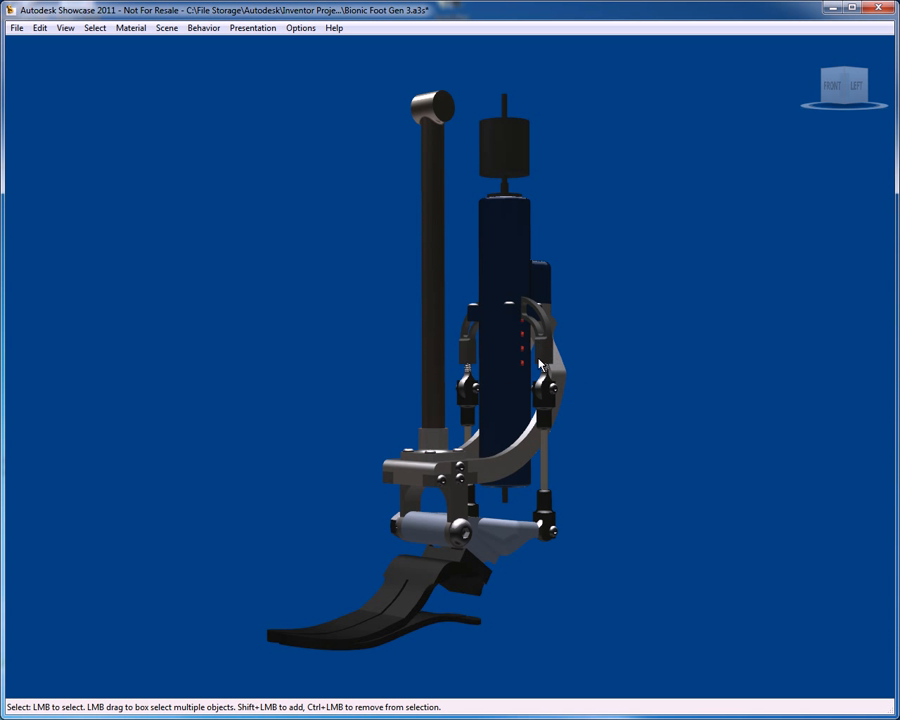
middle_click_drag(466, 370, 450, 346)
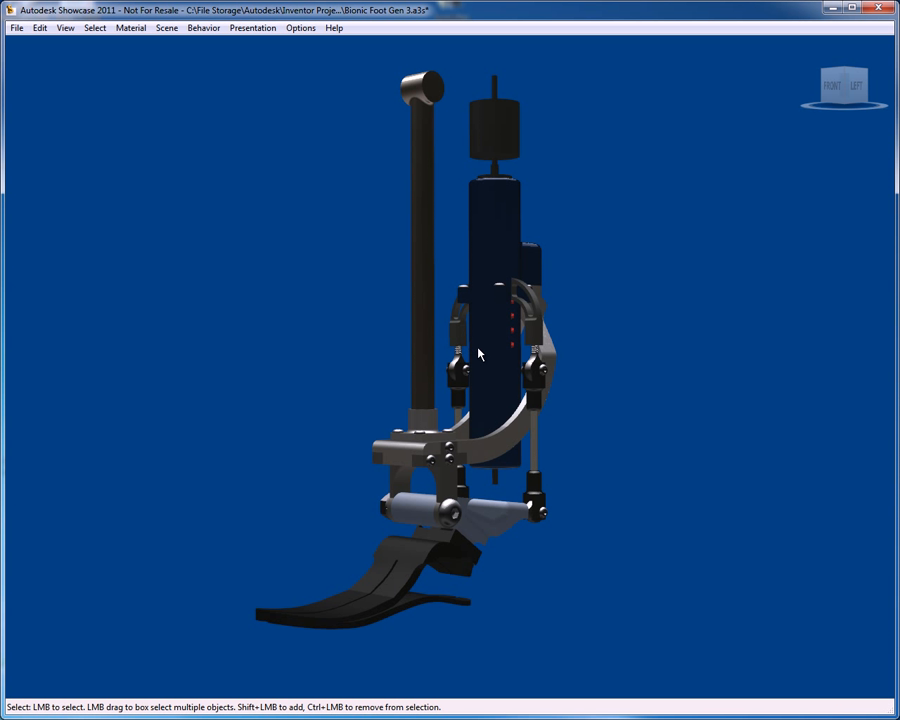
scroll(478, 352, "up", 3)
scroll(478, 354, "down", 3)
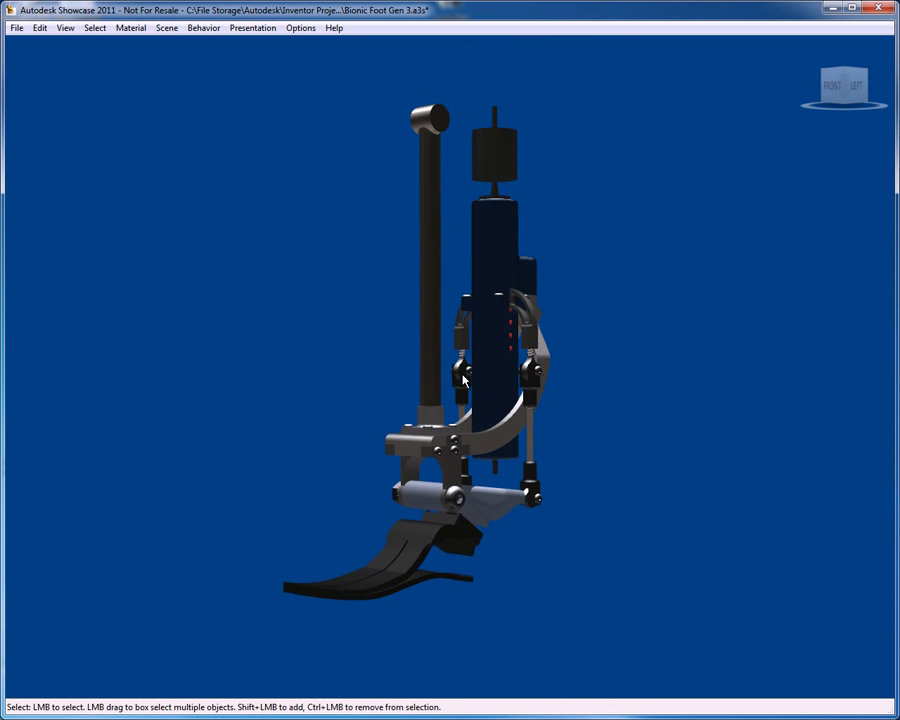
scroll(463, 378, "up", 3)
scroll(464, 378, "down", 4)
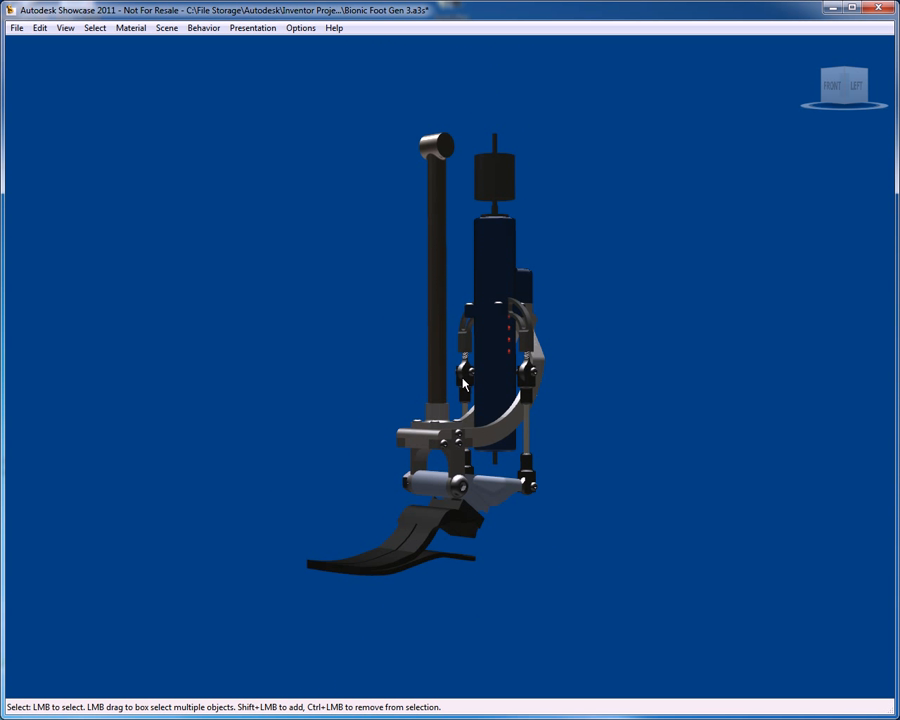
key("shift")
mouse_move(485, 333)
left_mouse_down()
mouse_move(480, 324)
mouse_move(389, 402)
mouse_move(339, 424)
mouse_move(555, 243)
mouse_move(306, 473)
mouse_move(565, 267)
mouse_move(540, 400)
mouse_move(559, 422)
left_mouse_up()
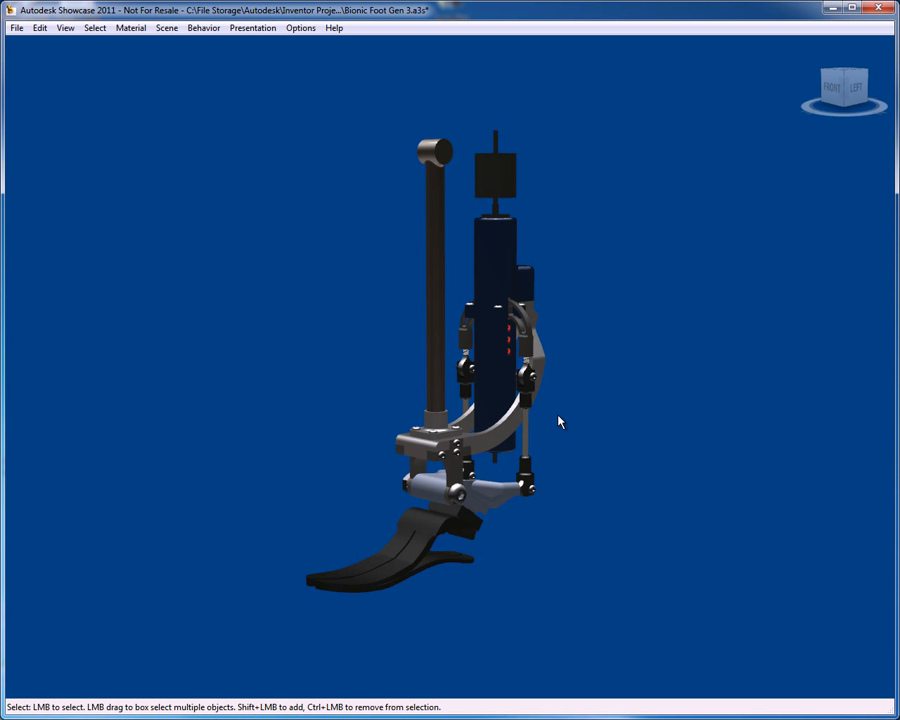
mouse_move(496, 337)
middle_mouse_down()
mouse_move(503, 322)
mouse_move(452, 348)
mouse_move(516, 325)
mouse_move(482, 346)
middle_mouse_up()
scroll(489, 332, "up", 2)
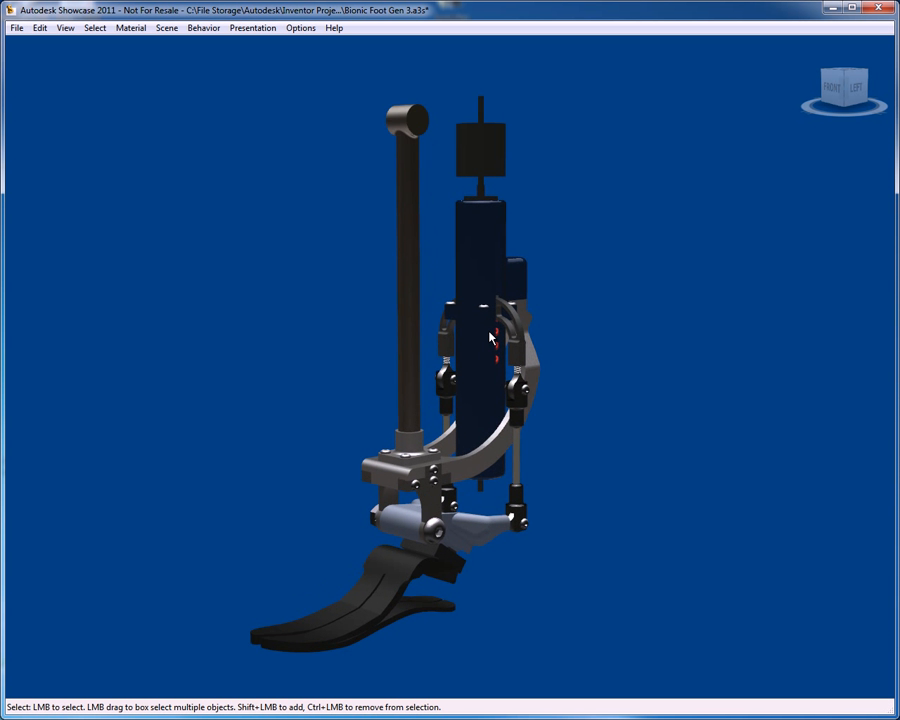
scroll(489, 334, "up", 1)
scroll(486, 338, "down", 3)
scroll(480, 346, "up", 1)
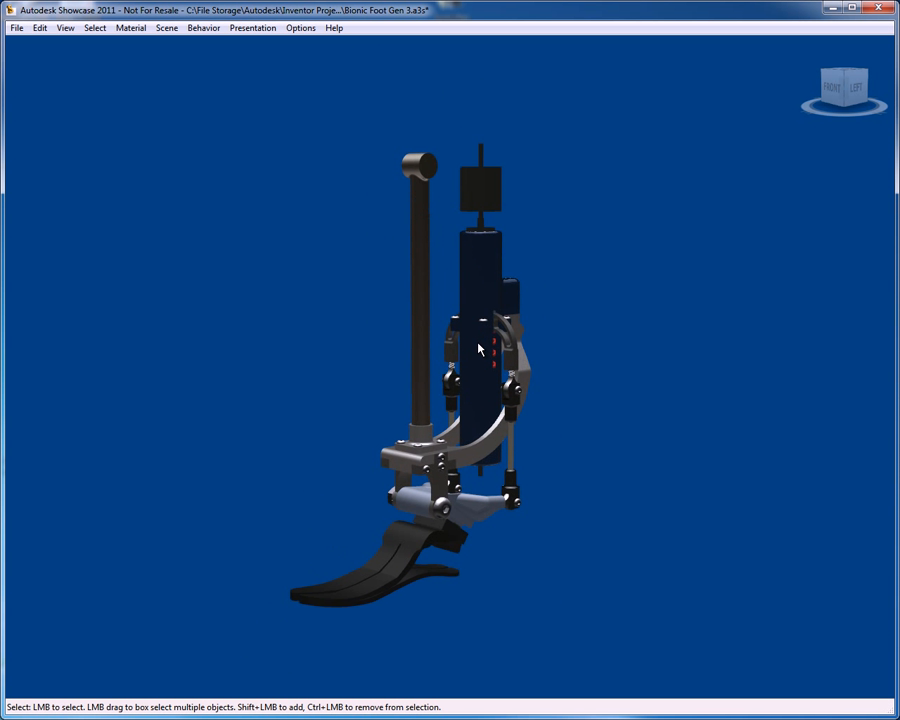
mouse_move(477, 349)
middle_mouse_down("shift")
mouse_move(539, 312)
mouse_move(482, 374)
mouse_move(484, 338)
middle_mouse_up("shift")
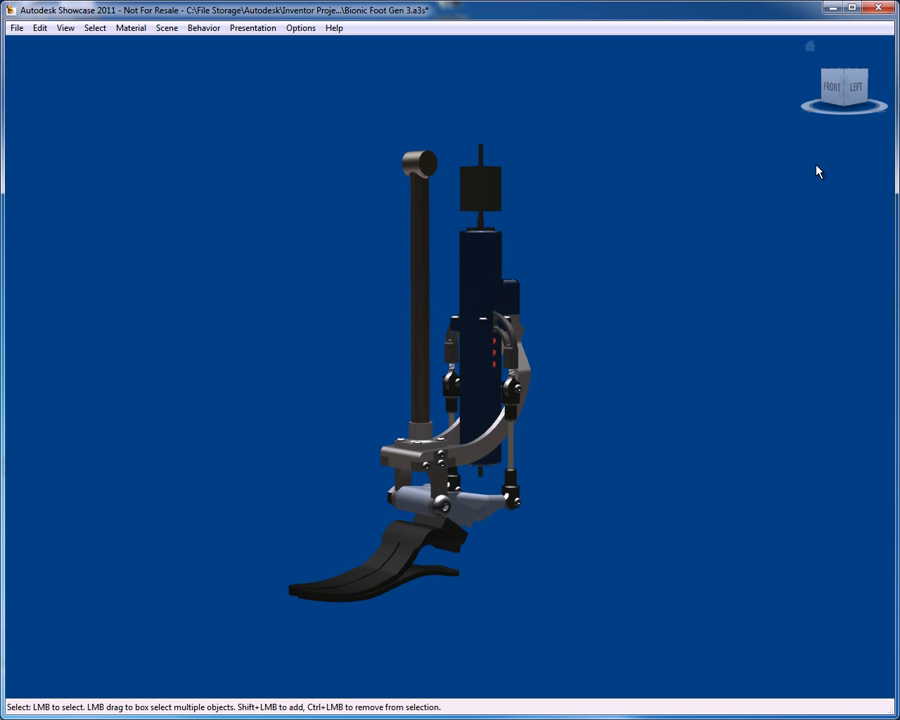
Inspect the foot in the front, left, top and front-left corner views, and return to the home view.
left_click(831, 92)
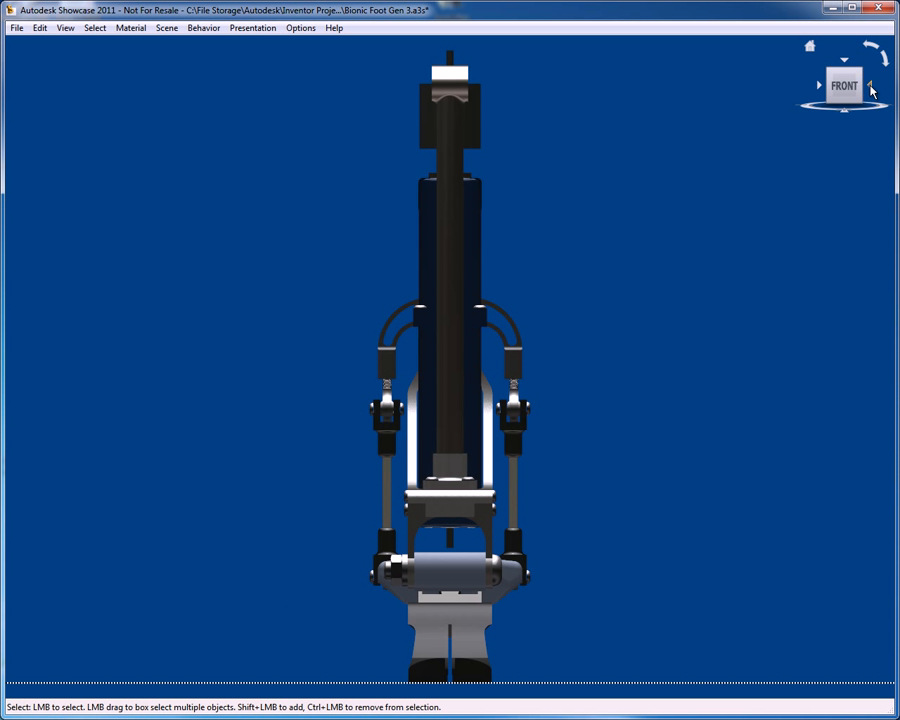
left_click(871, 88)
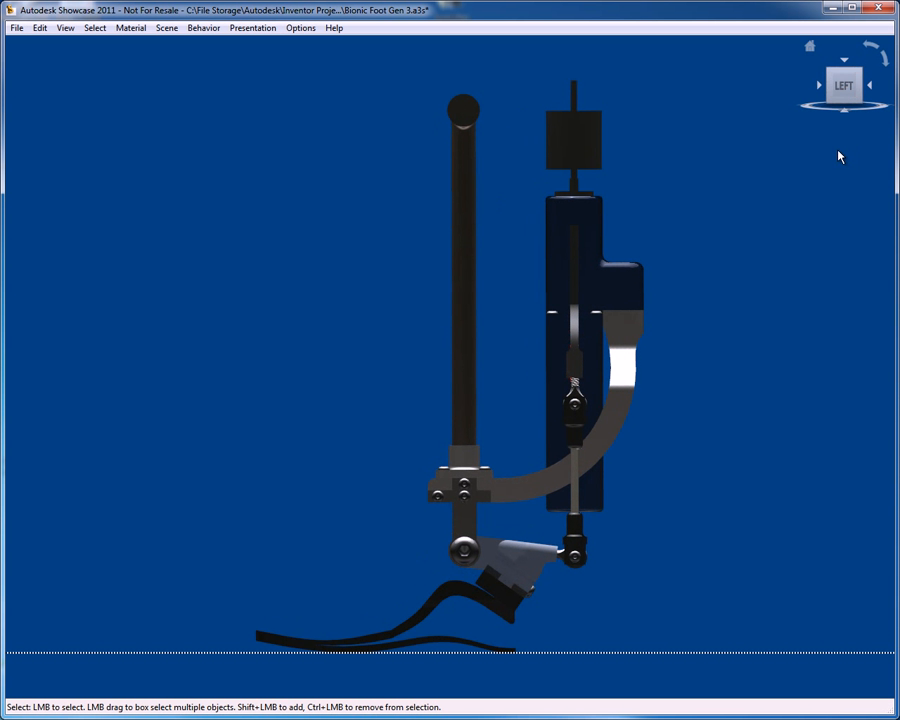
left_click(844, 61)
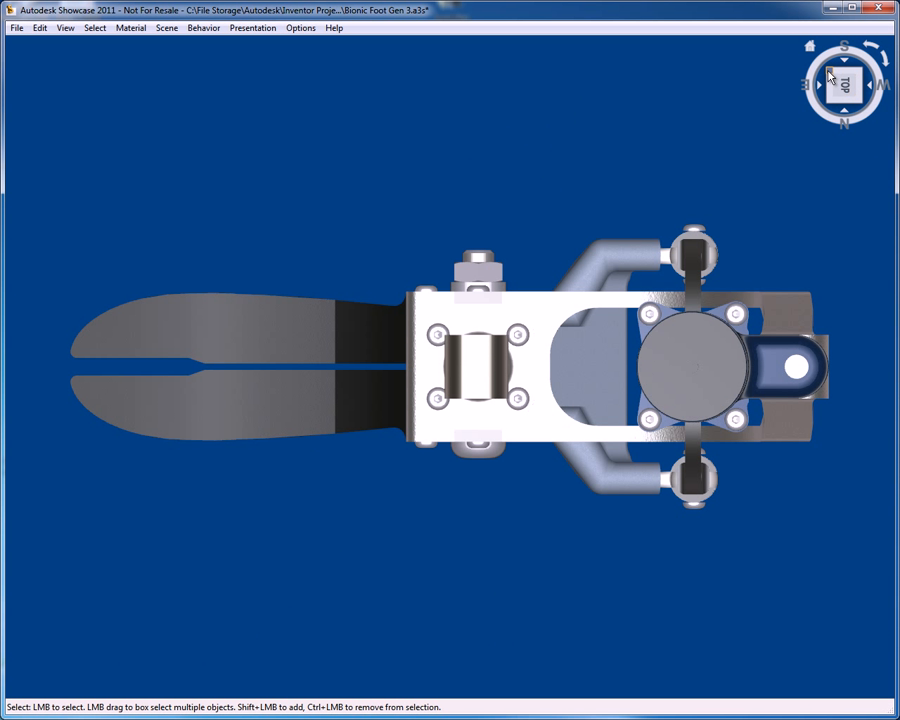
left_click(836, 103)
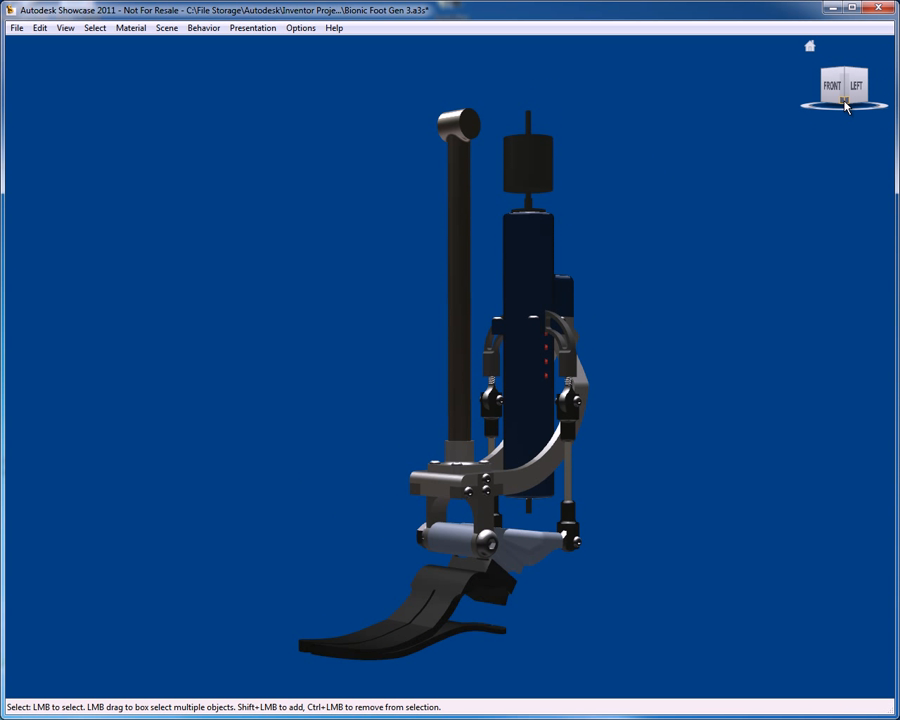
left_click(810, 47)
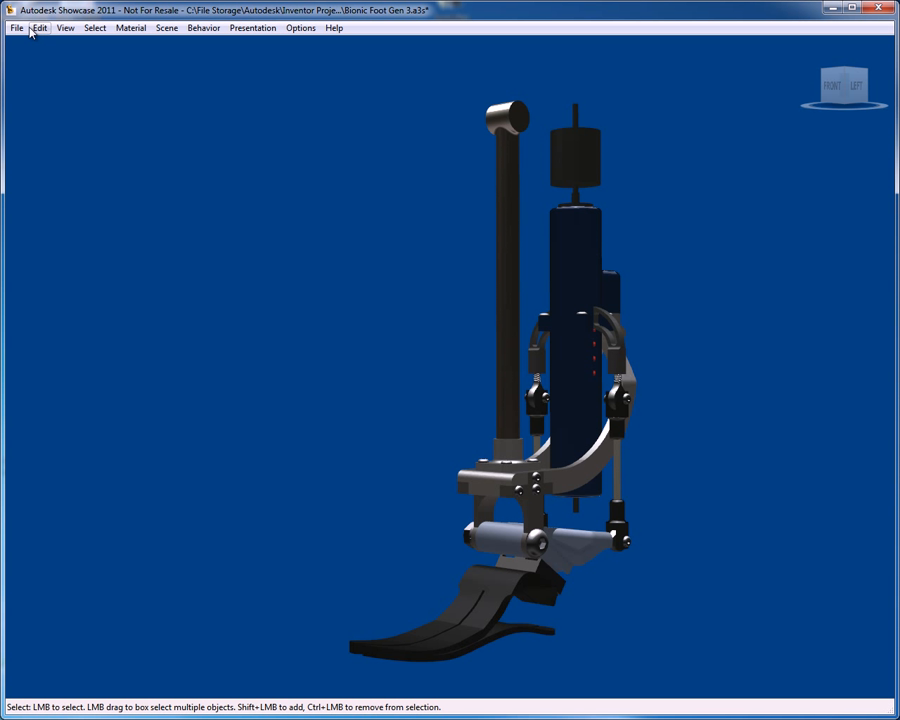
left_click(132, 28)
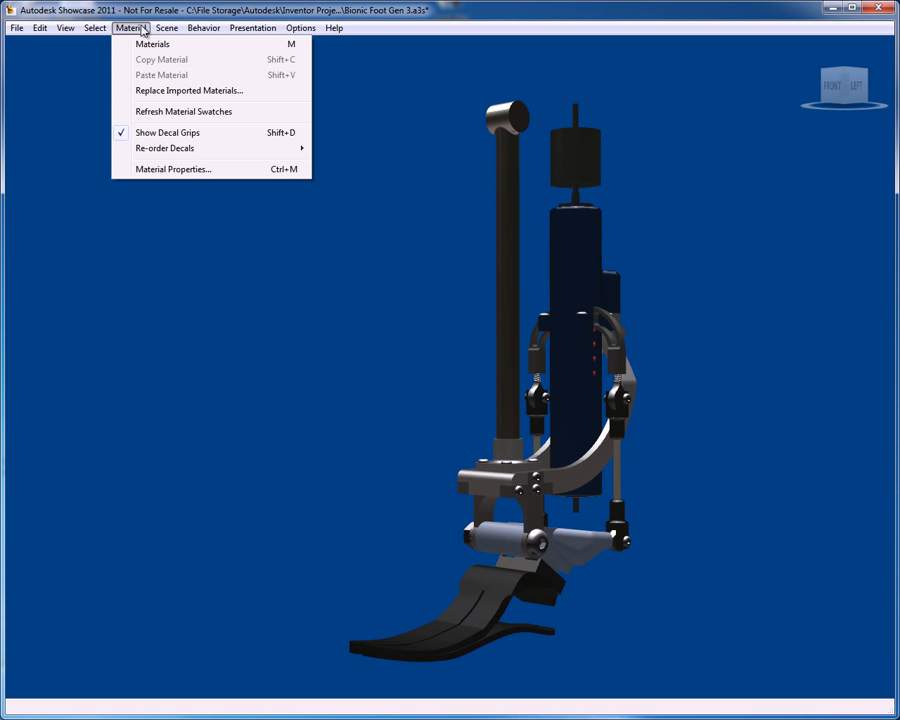
mouse_move(166, 31)
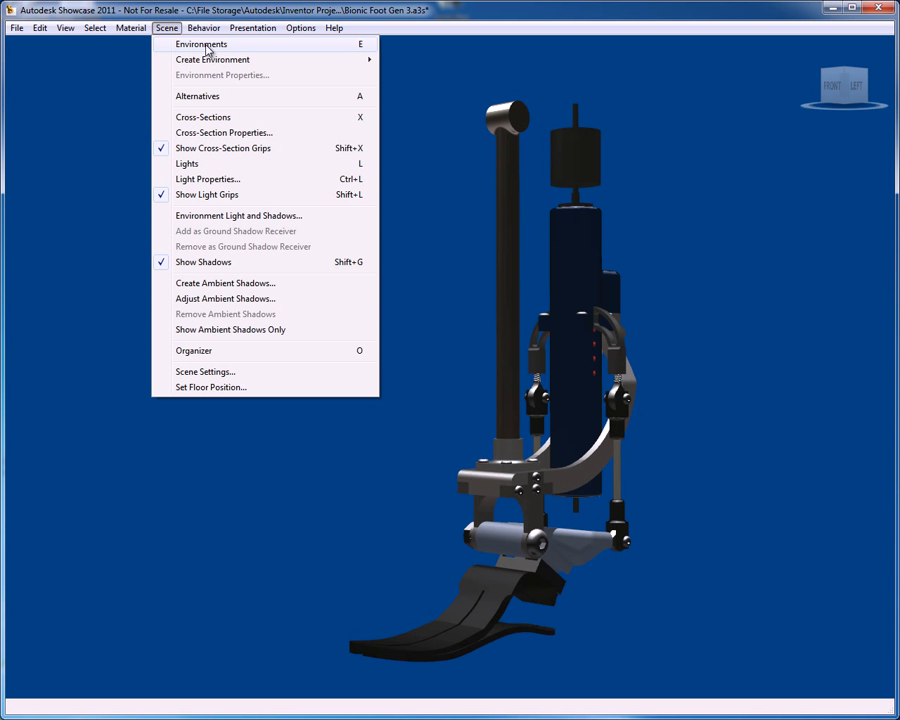
left_click(430, 83)
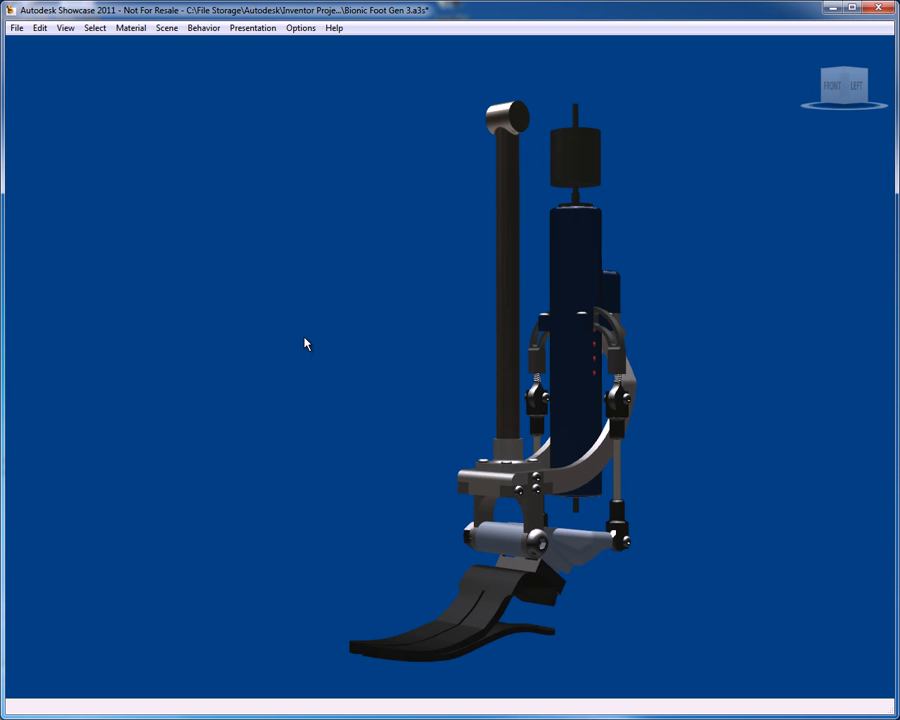
middle_click_drag(354, 368, 341, 358)
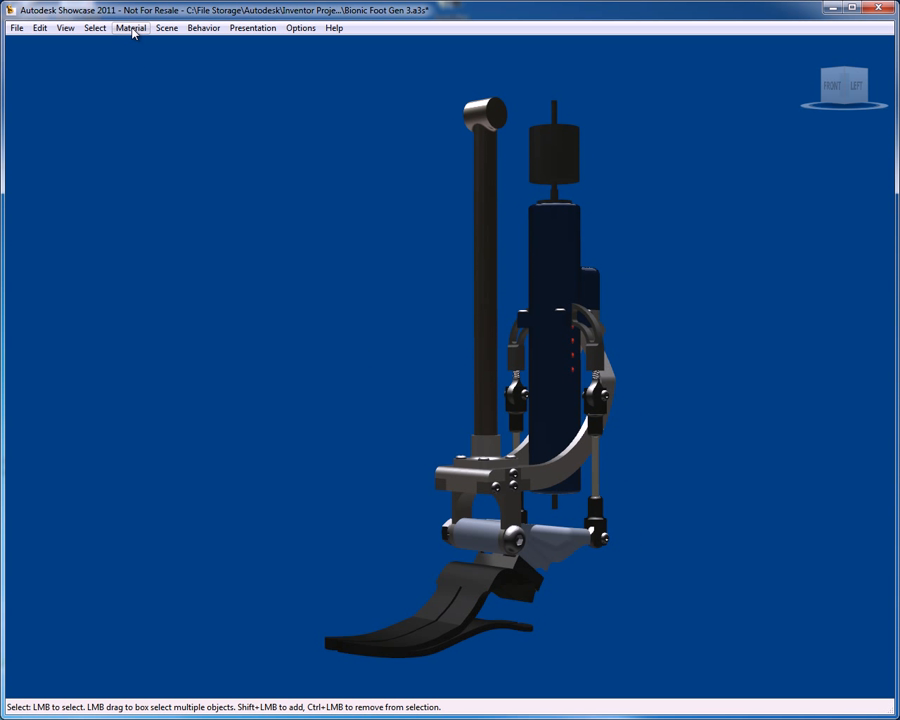
left_click(171, 30)
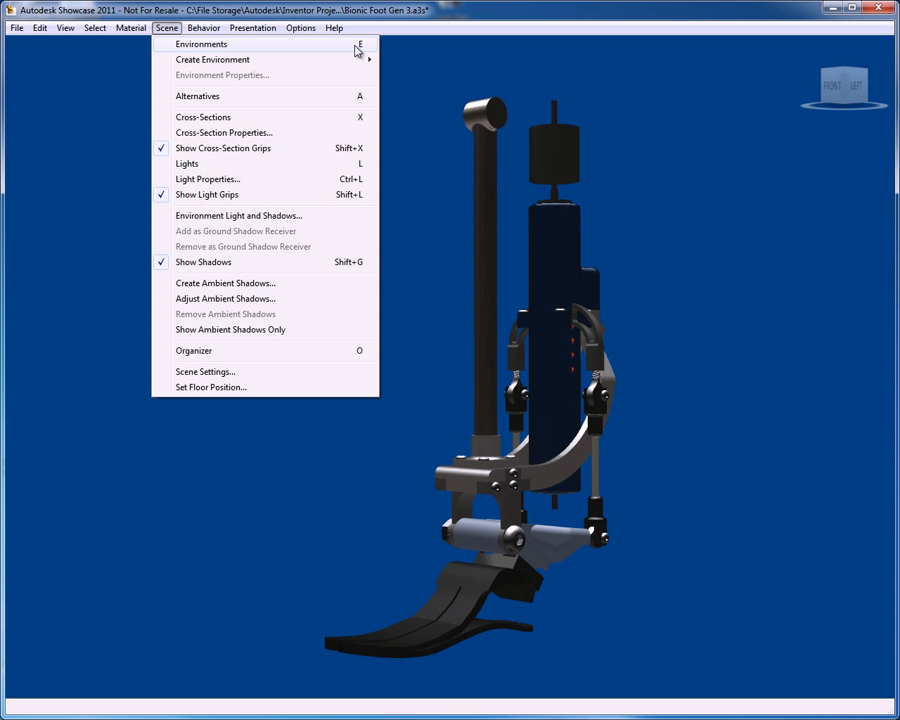
left_click(419, 255)
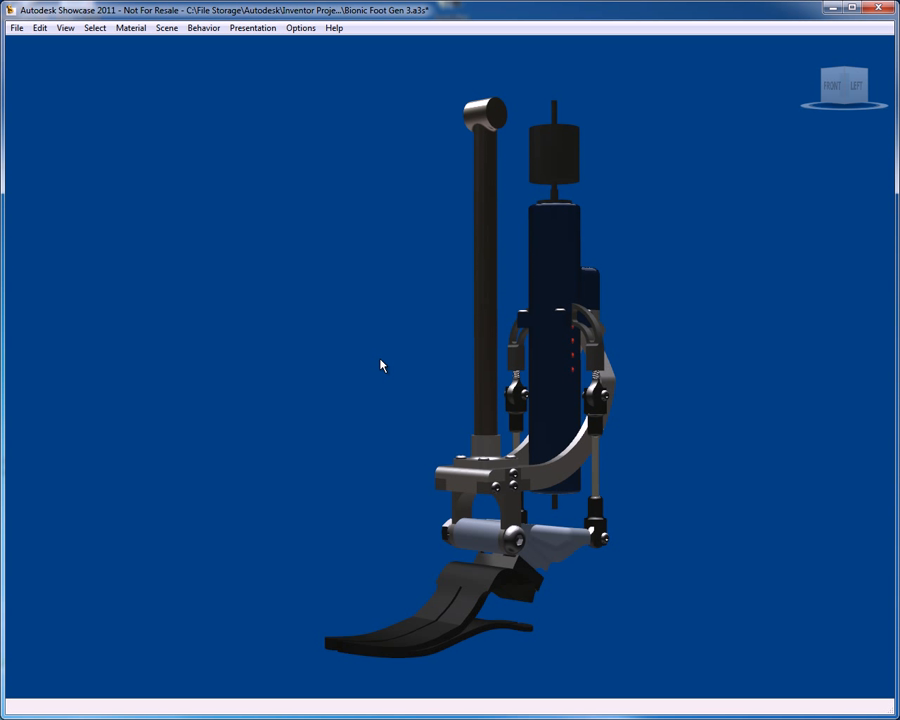
Display the environment libraries, apply the ID Bloom environment to the scene, and inspect its full dome around the foot.
key("e")
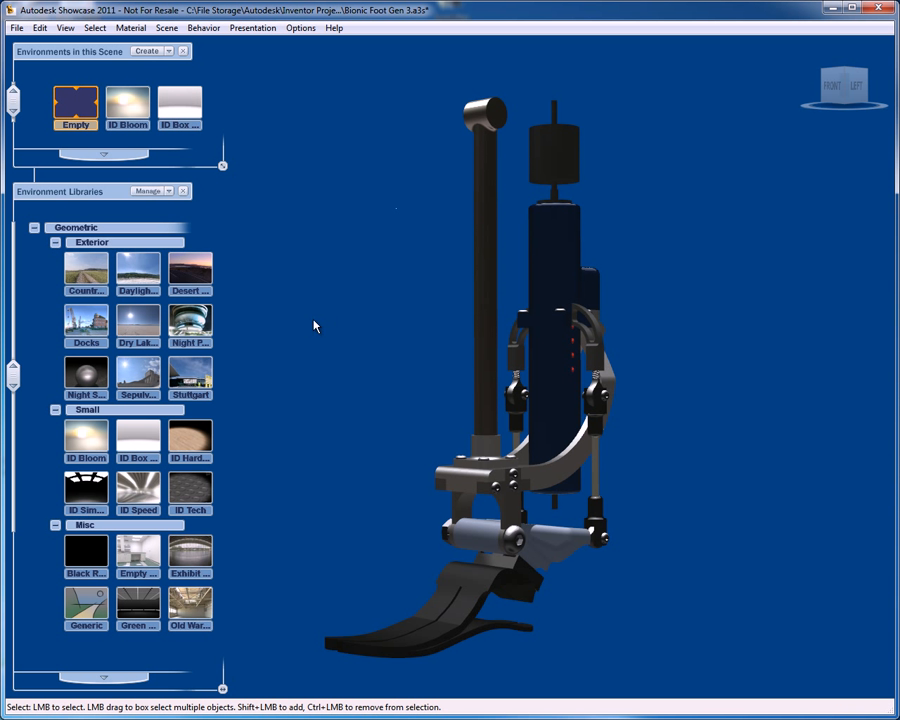
left_click(130, 112)
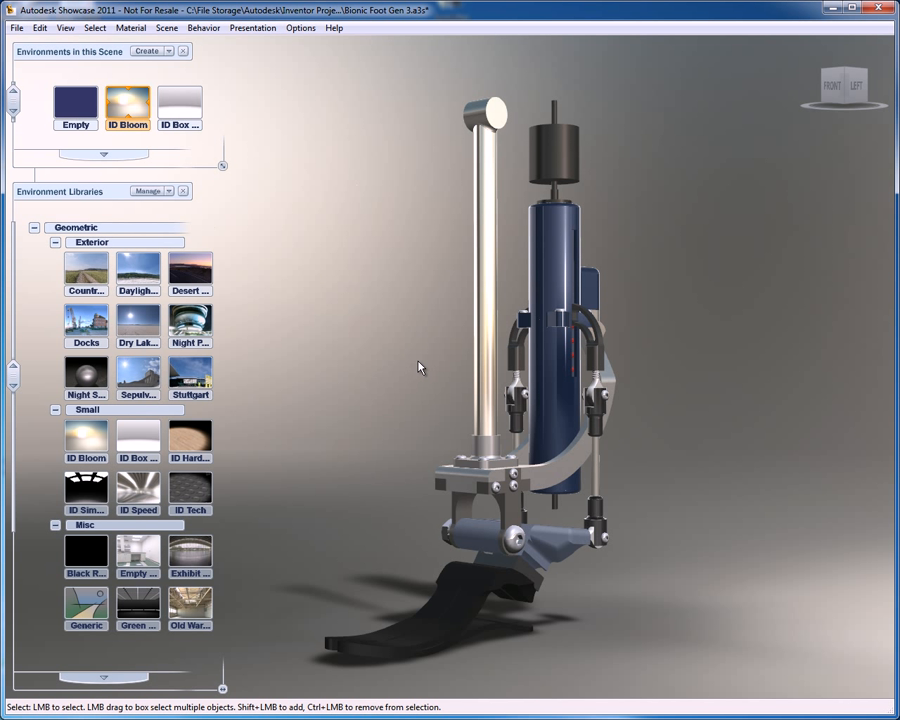
scroll(419, 368, "down", 5)
middle_click_drag(419, 370, 441, 476)
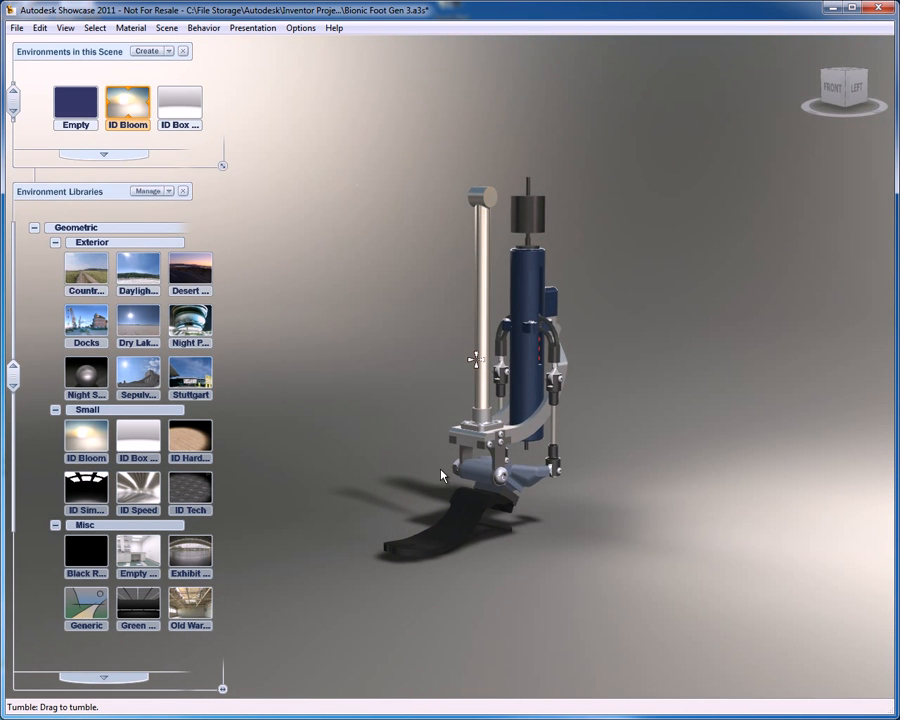
scroll(474, 308, "up", 3)
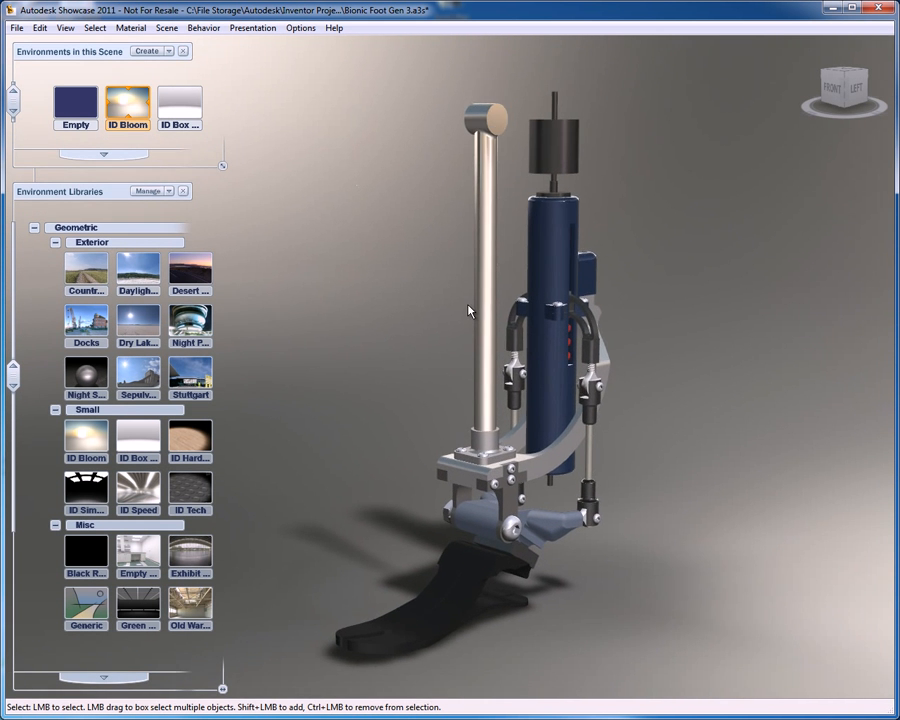
scroll(467, 311, "down", 10)
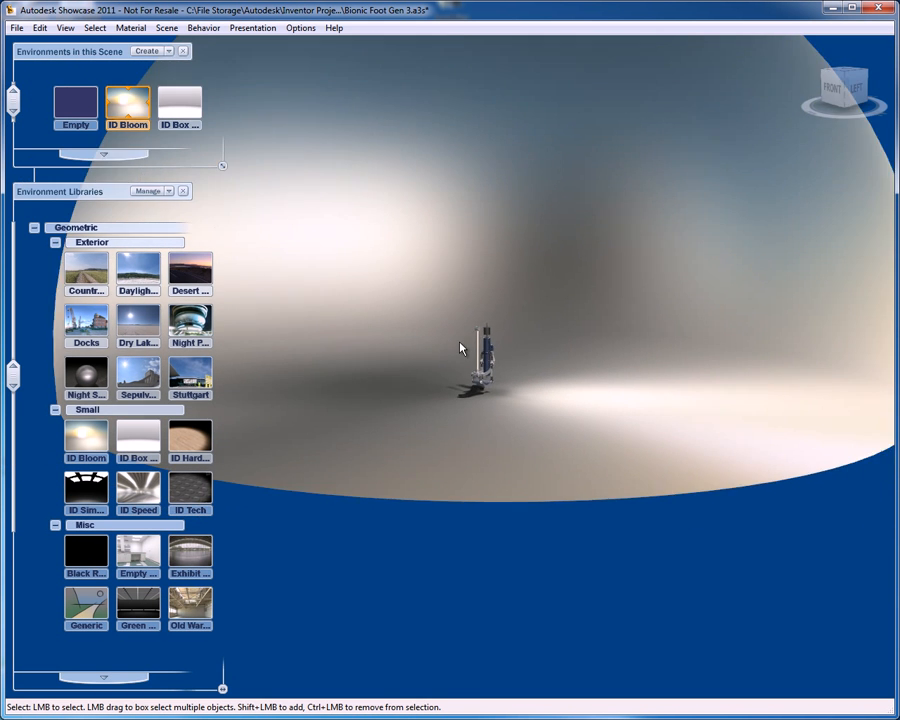
scroll(460, 342, "down", 2)
middle_click_drag(554, 279, 539, 373, "shift")
left_click_drag(541, 376, 446, 404)
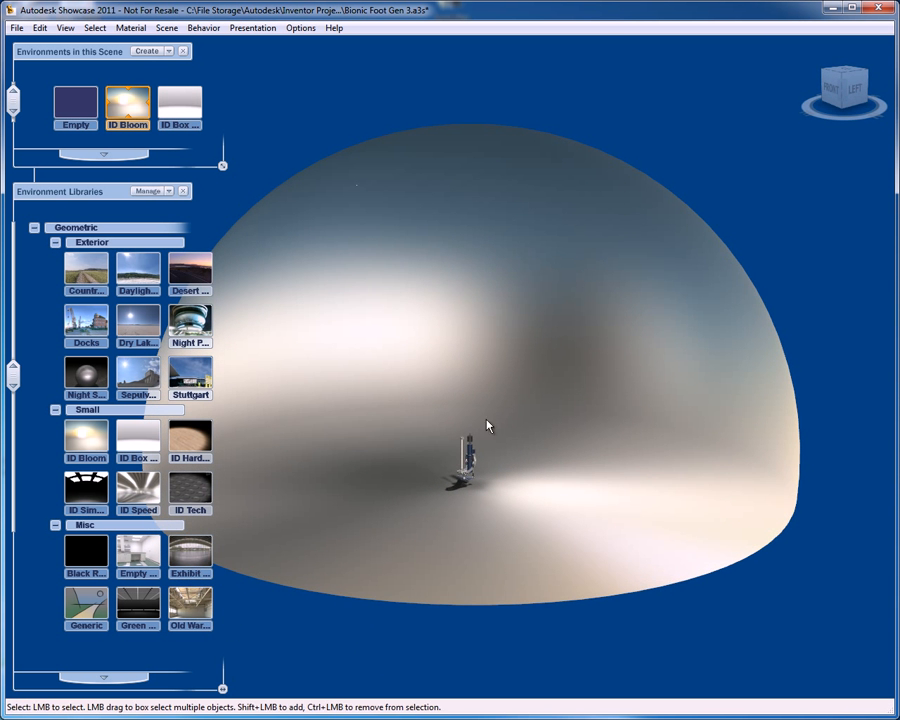
Switch the scene to the ID Box environment and inspect the foot up close and from a distance.
left_click(185, 106)
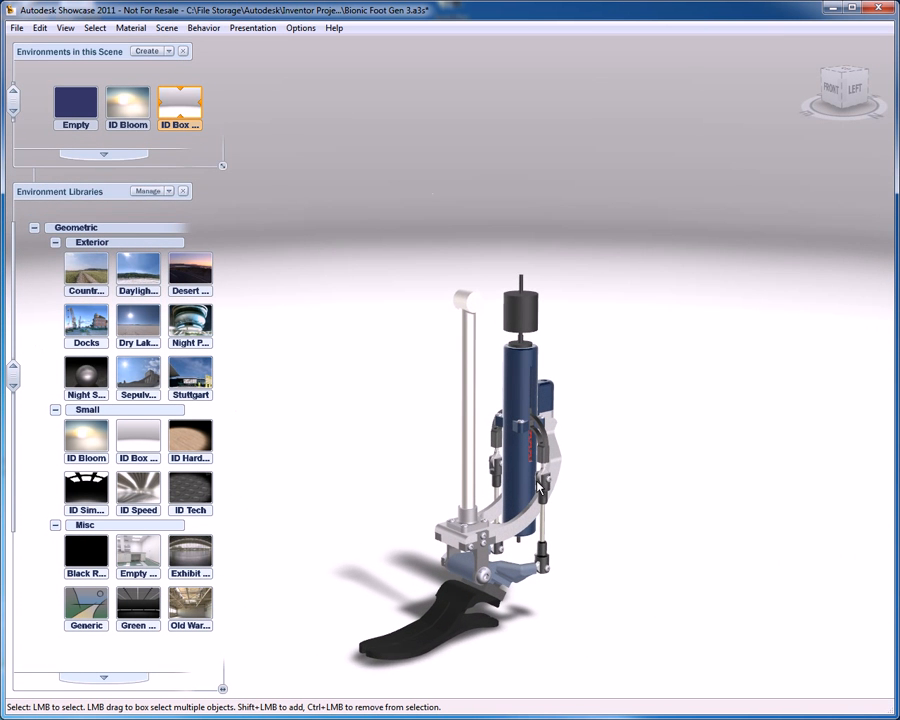
scroll(538, 484, "up", 3)
middle_click_drag(538, 479, 510, 332, "shift")
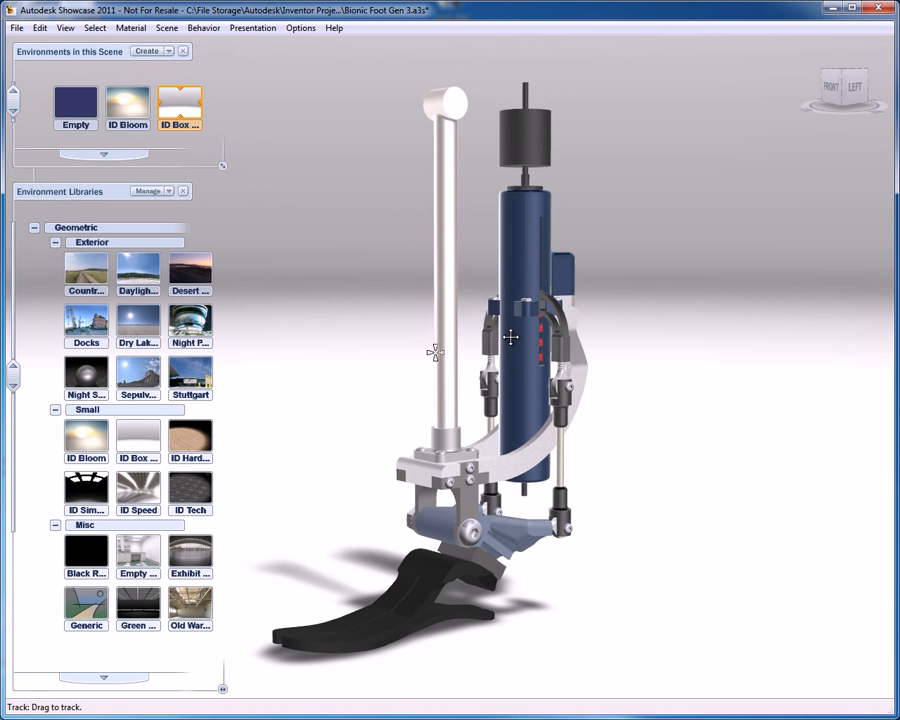
scroll(531, 357, "down", 4)
scroll(528, 360, "down", 3)
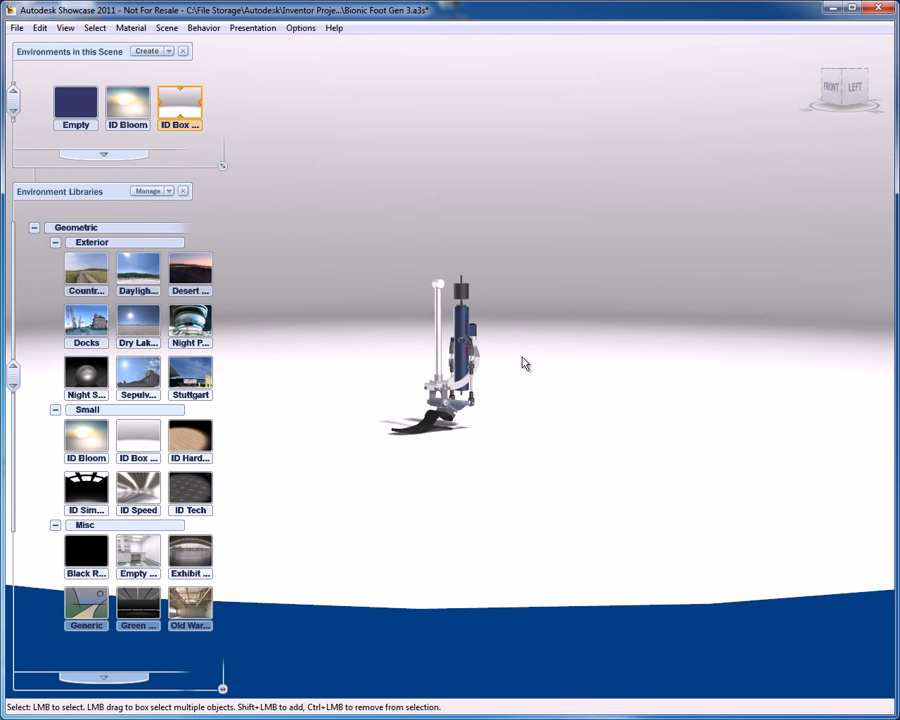
middle_click_drag(502, 295, 506, 496, "shift")
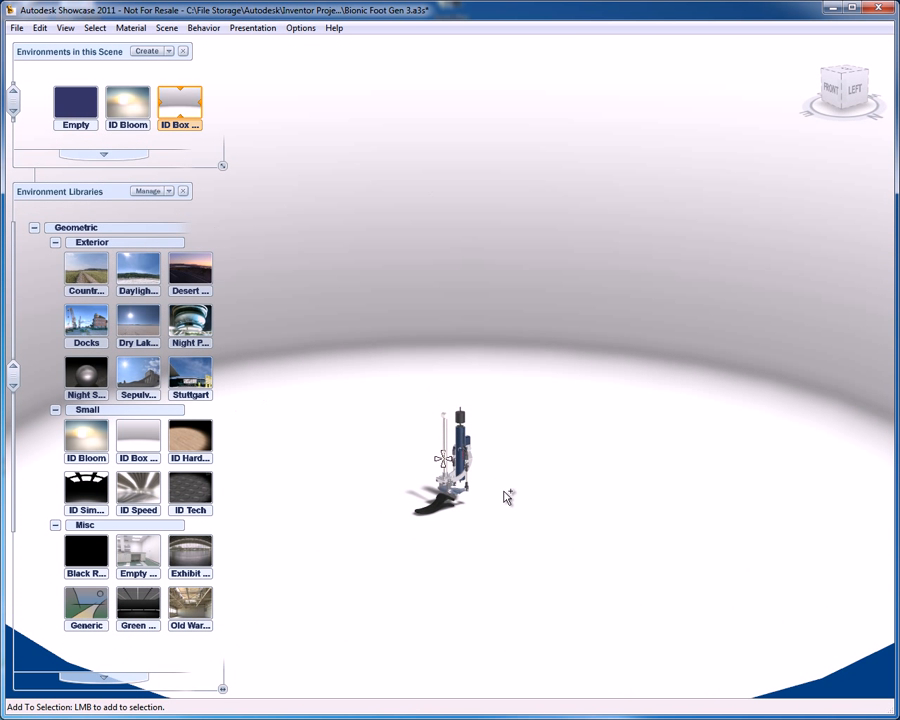
Apply the Country Road exterior environment from the library and examine the foot within it from far and near.
double_click(88, 278)
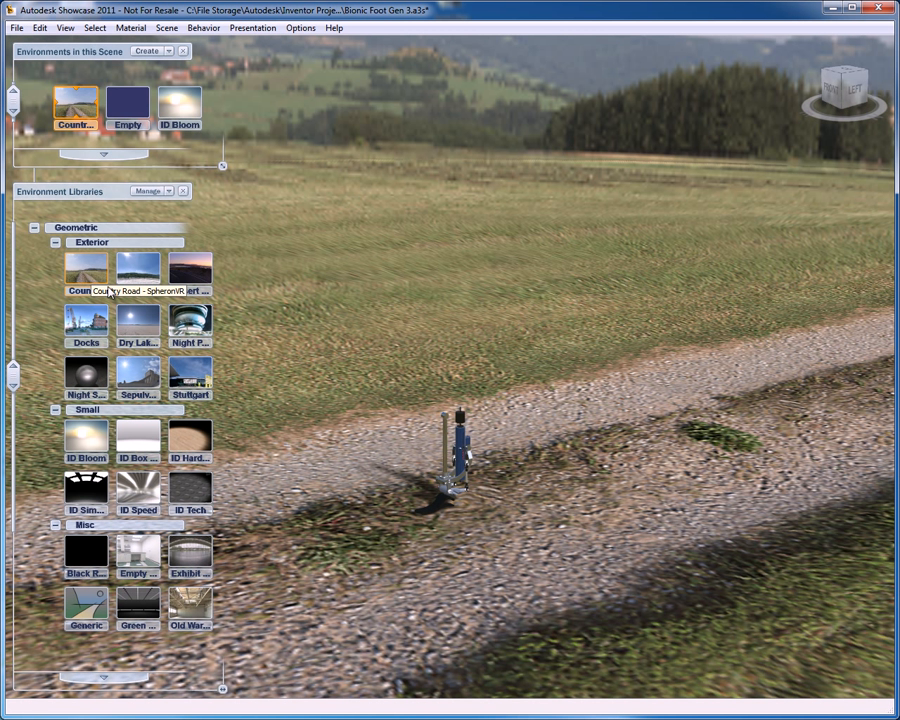
middle_click_drag(328, 382, 438, 375)
scroll(438, 375, "up", 3)
scroll(438, 372, "down", 8)
left_click_drag(407, 323, 484, 358)
scroll(473, 374, "down", 6)
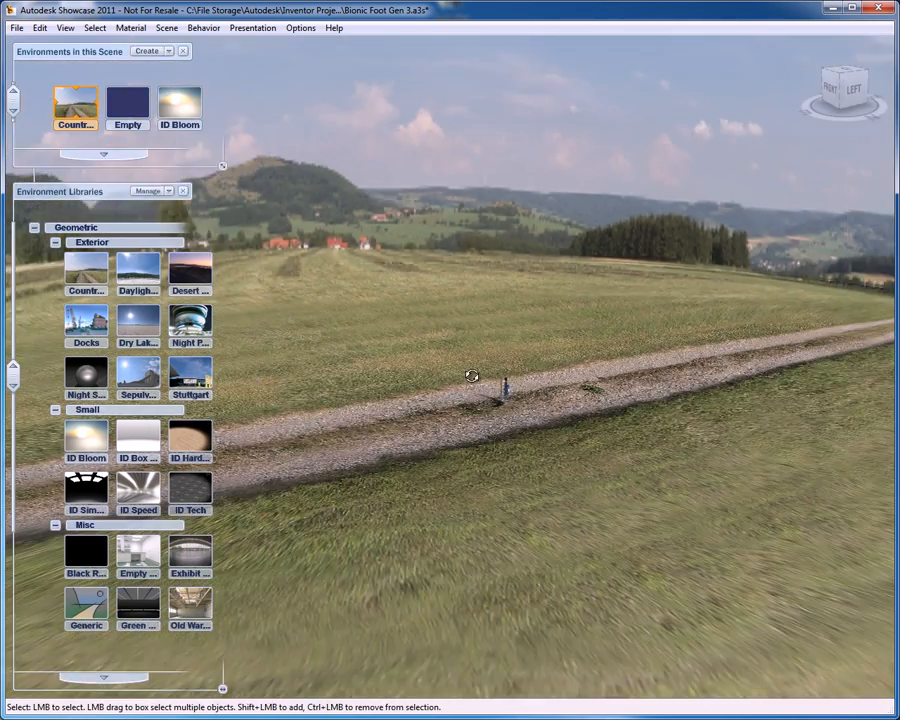
middle_click_drag(510, 270, 470, 436, "alt")
left_click_drag(470, 436, 451, 484, "alt")
scroll(451, 484, "up", 8)
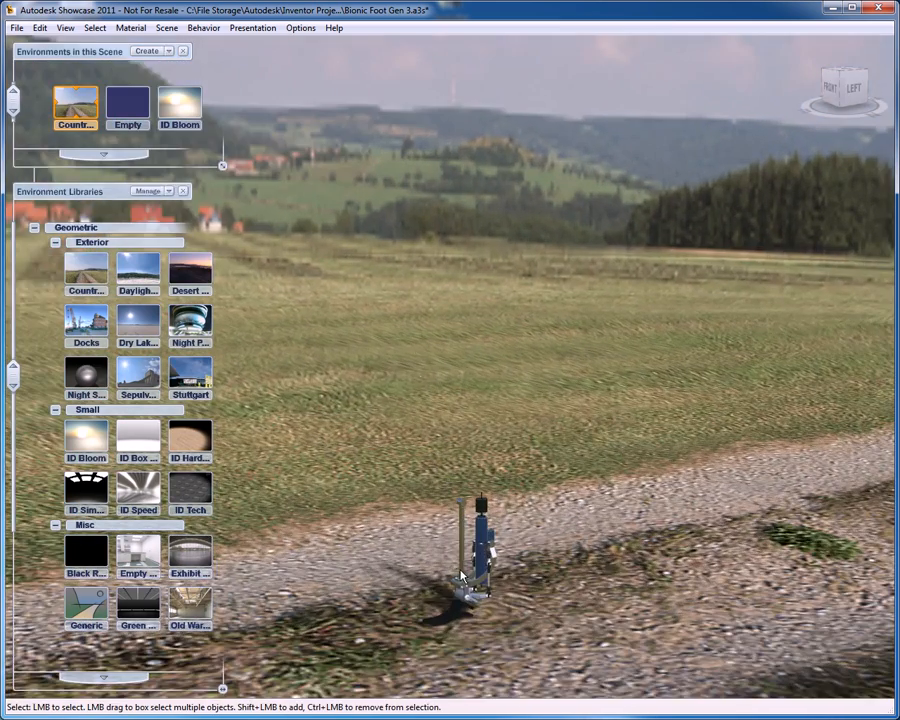
middle_click_drag(463, 578, 450, 408, "alt")
scroll(467, 436, "up", 6)
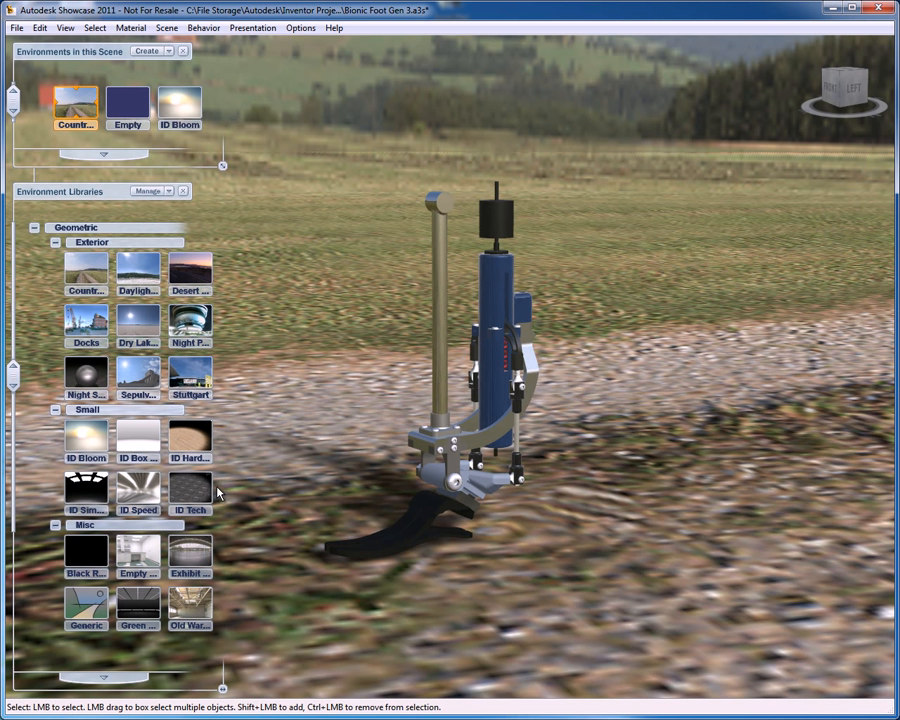
Apply the dark "ID Sim..." environment from the Small library and inspect the foot from its left and back sides.
double_click(86, 488)
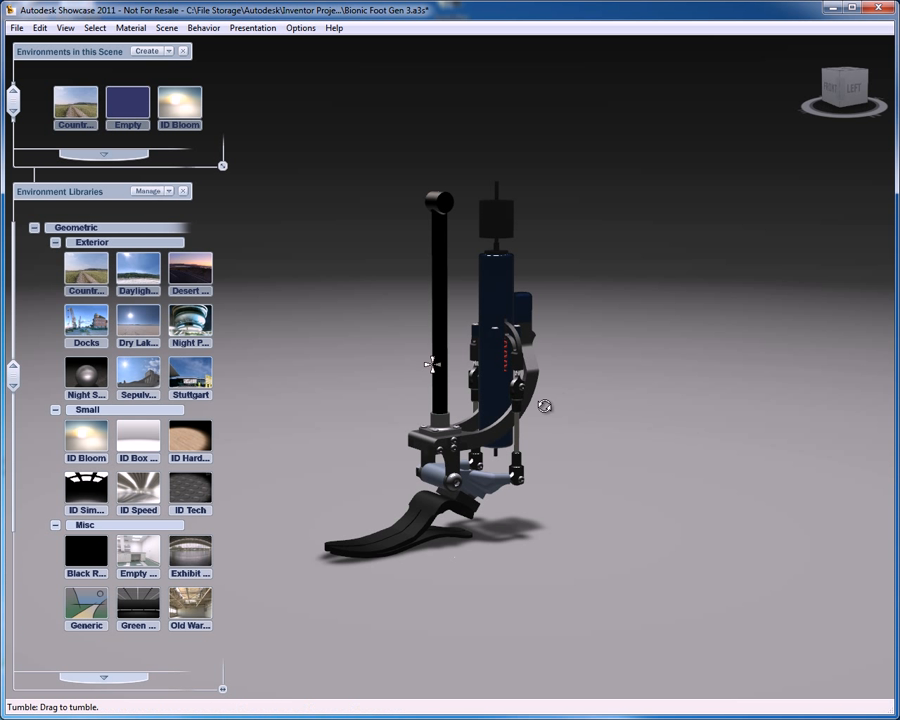
left_click_drag(545, 408, 316, 421)
middle_click_drag(316, 421, 242, 418, "shift")
mouse_move(537, 411)
middle_mouse_down("shift")
mouse_move(222, 415)
mouse_move(343, 406)
mouse_move(270, 406)
middle_mouse_up("shift")
mouse_move(440, 411)
middle_mouse_down("shift")
mouse_move(438, 364)
mouse_move(373, 349)
mouse_move(261, 361)
middle_mouse_up("shift")
scroll(482, 377, "down", 3)
scroll(482, 377, "up", 3)
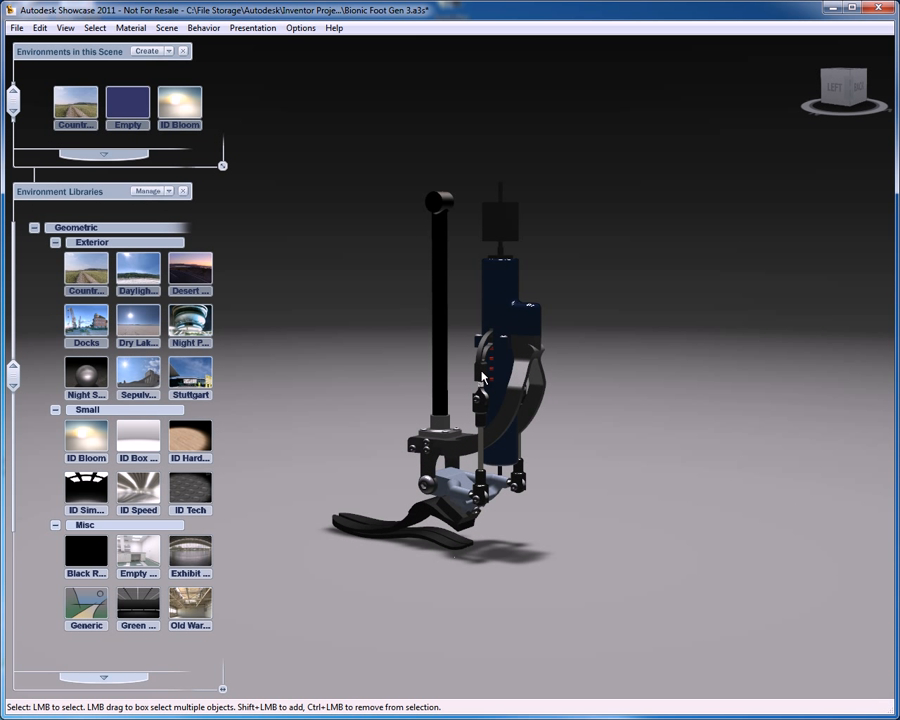
Examine the foot's blue cylinder and linkages up close from the left-back side and from above, and hide the environment libraries.
scroll(482, 377, "up", 5)
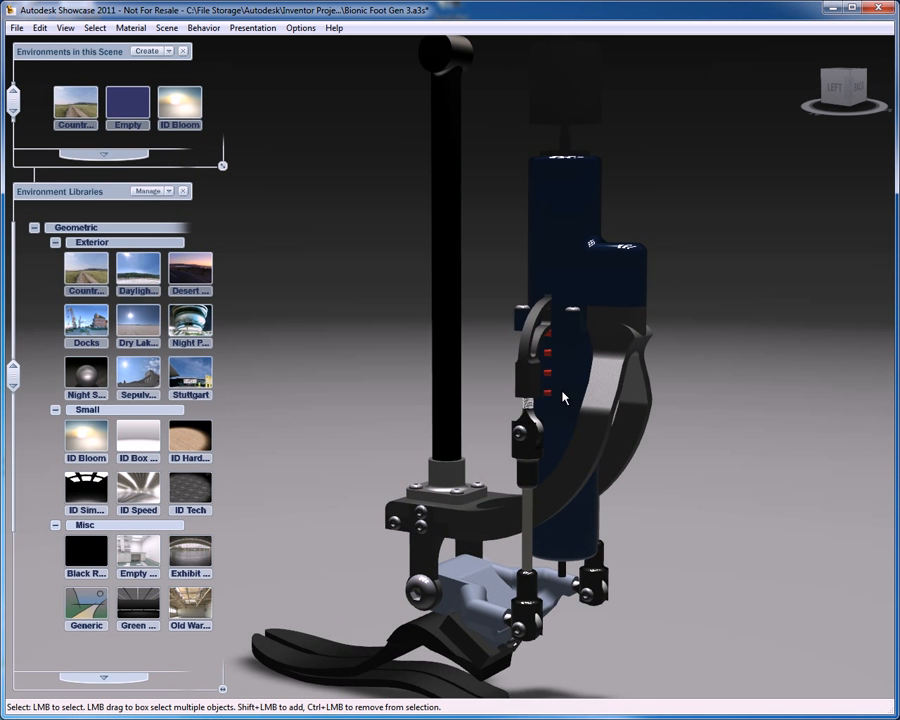
middle_click_drag(562, 394, 432, 365, "shift")
middle_click_drag(534, 417, 450, 696, "shift")
middle_click_drag(498, 524, 464, 513)
middle_click_drag(532, 333, 496, 350)
scroll(522, 394, "down", 2)
scroll(524, 395, "up", 5)
scroll(496, 413, "up", 3)
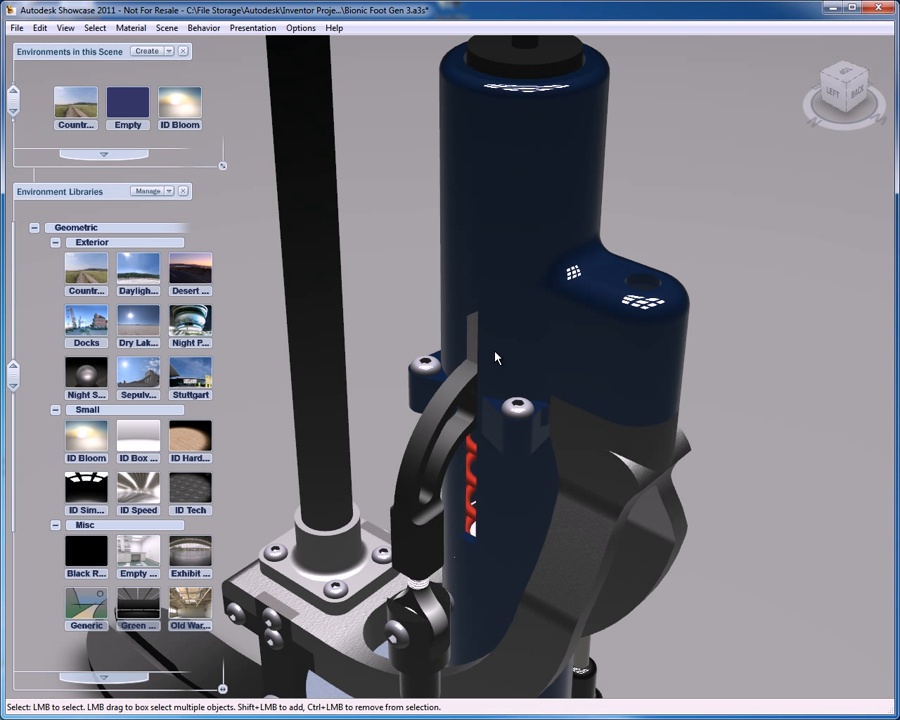
key("e")
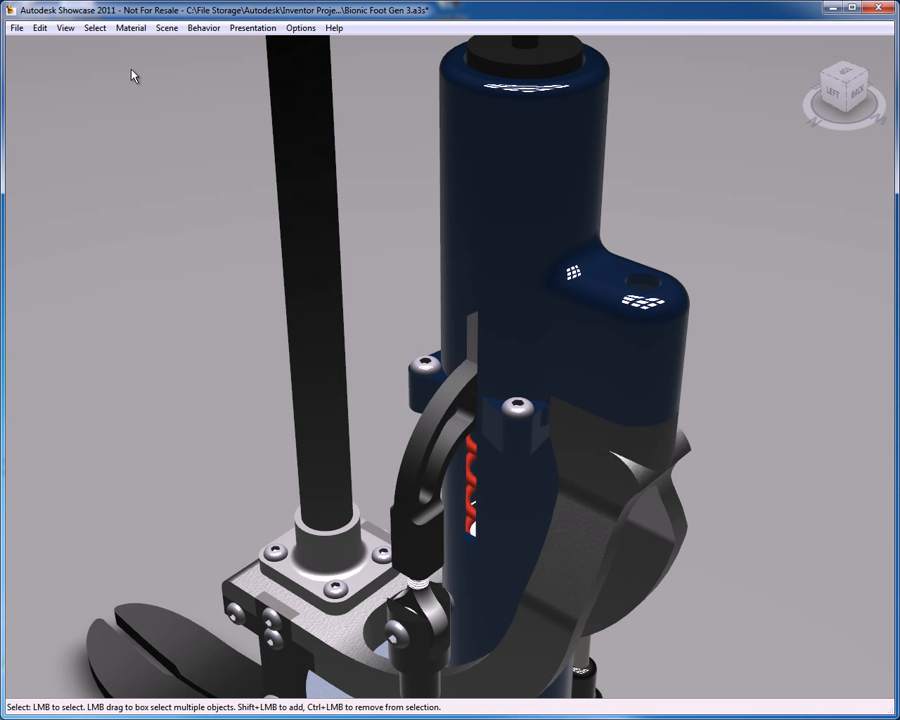
Display the ray tracing status and ray trace a close-up of the foot's lower linkage and blue cylinder.
left_click(67, 30)
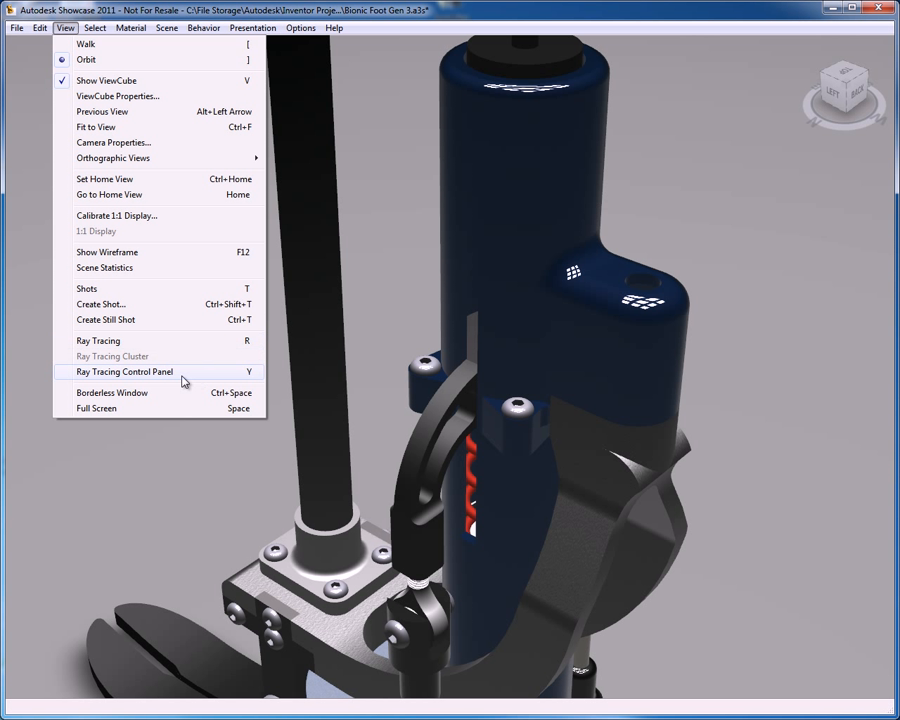
left_click(179, 475)
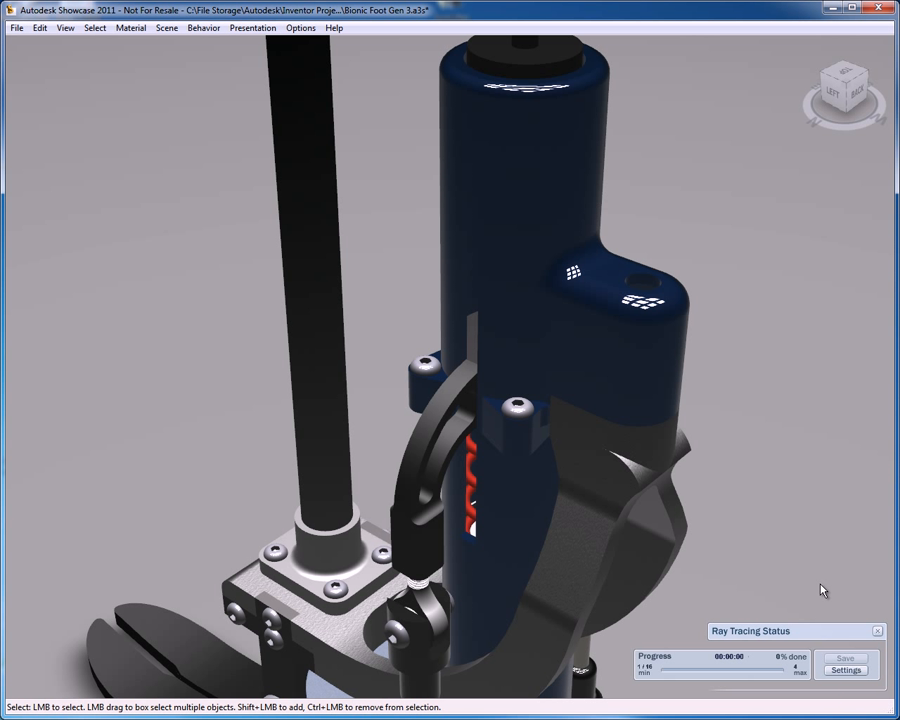
middle_click_drag(553, 566, 519, 415)
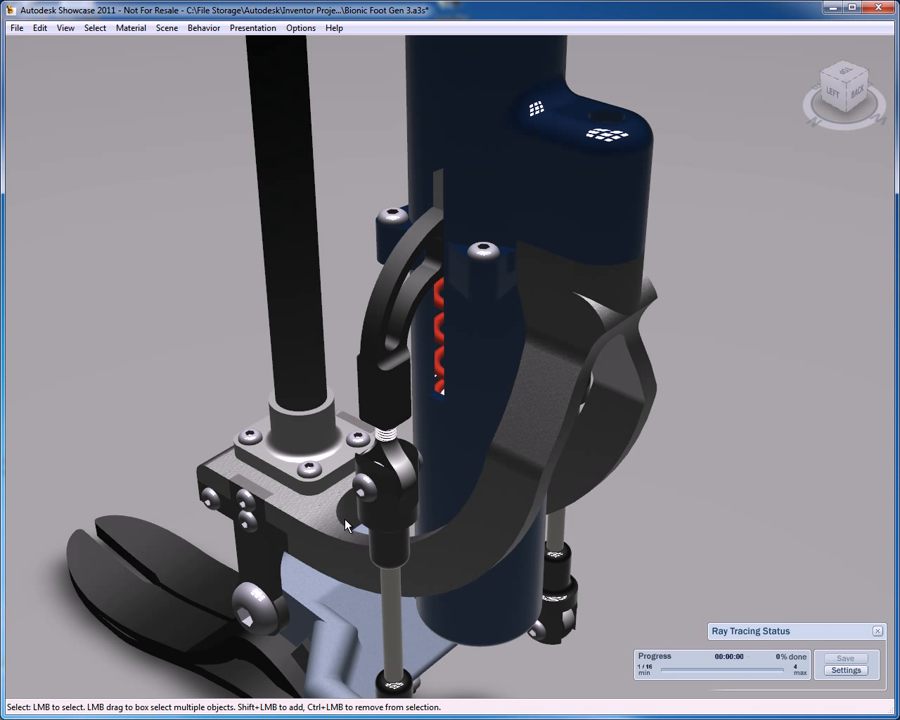
middle_click_drag(345, 525, 344, 510)
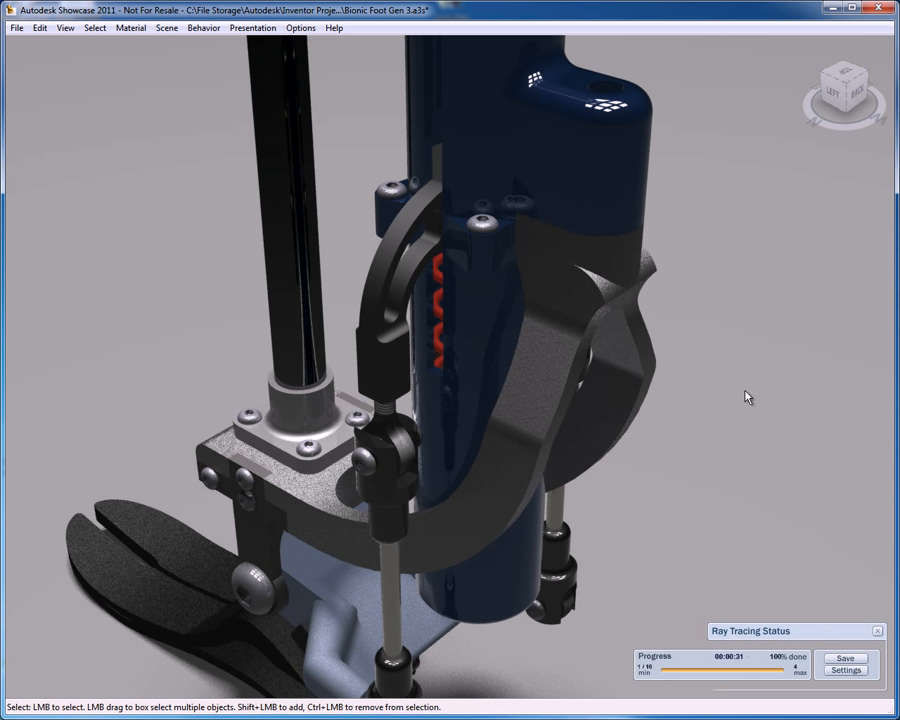
Return to hardware rendering, close the ray tracing status and restore the front-left view of the whole foot.
key("r")
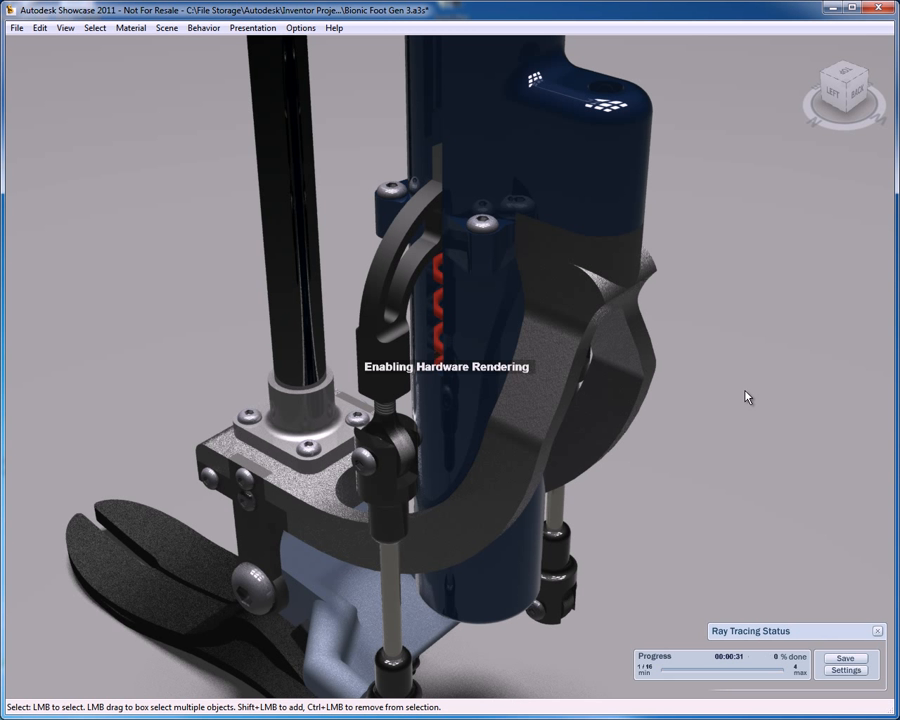
middle_click_drag(486, 429, 518, 474)
scroll(483, 382, "up", 2)
scroll(482, 384, "down", 3)
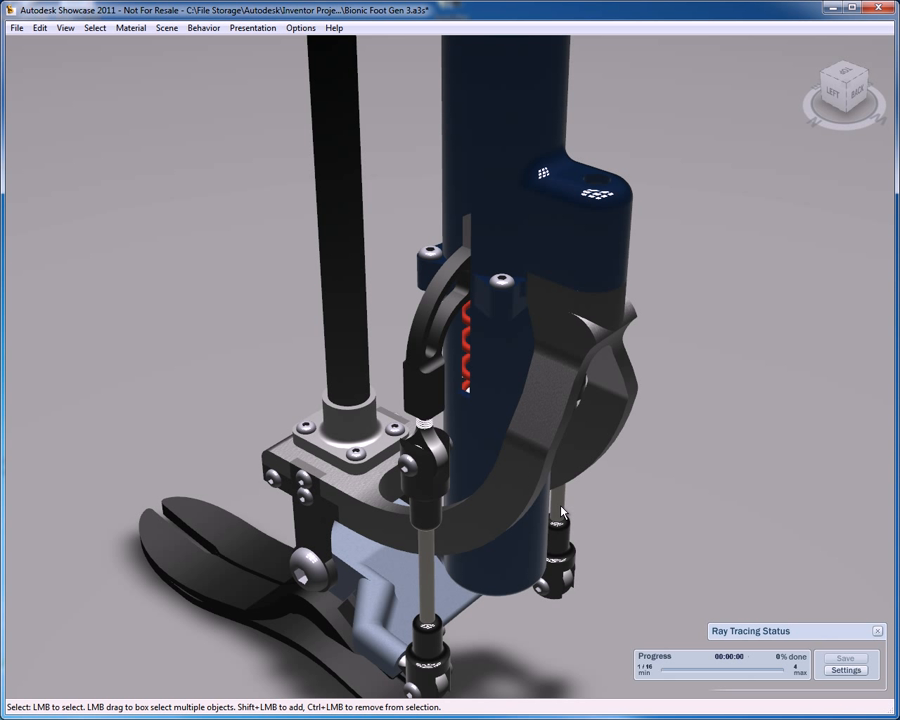
left_click(809, 49)
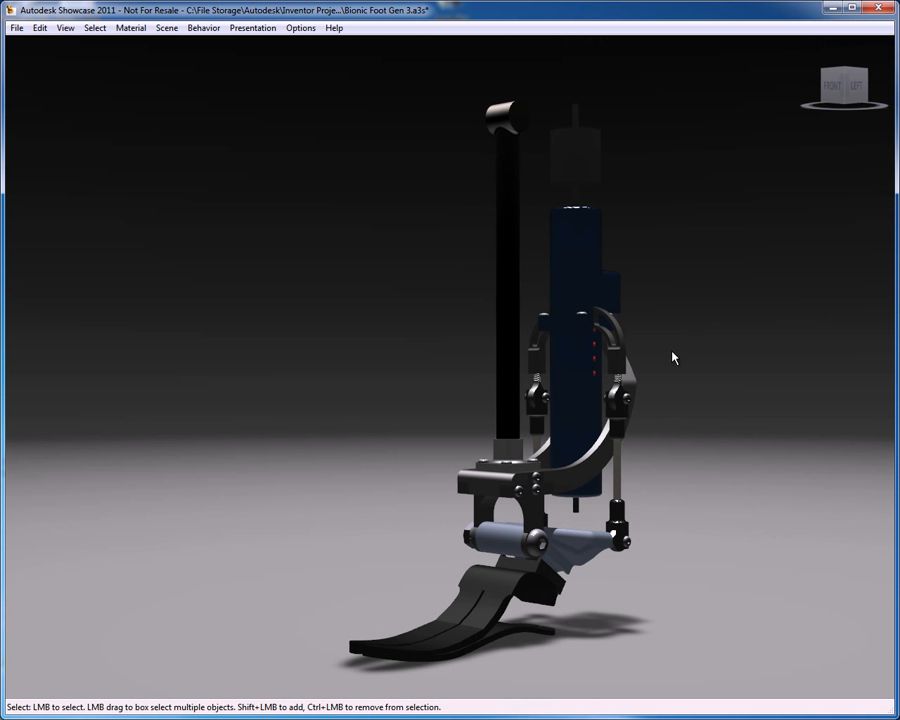
Switch the scene to the ID Bloom environment and hide the environment libraries.
key("e")
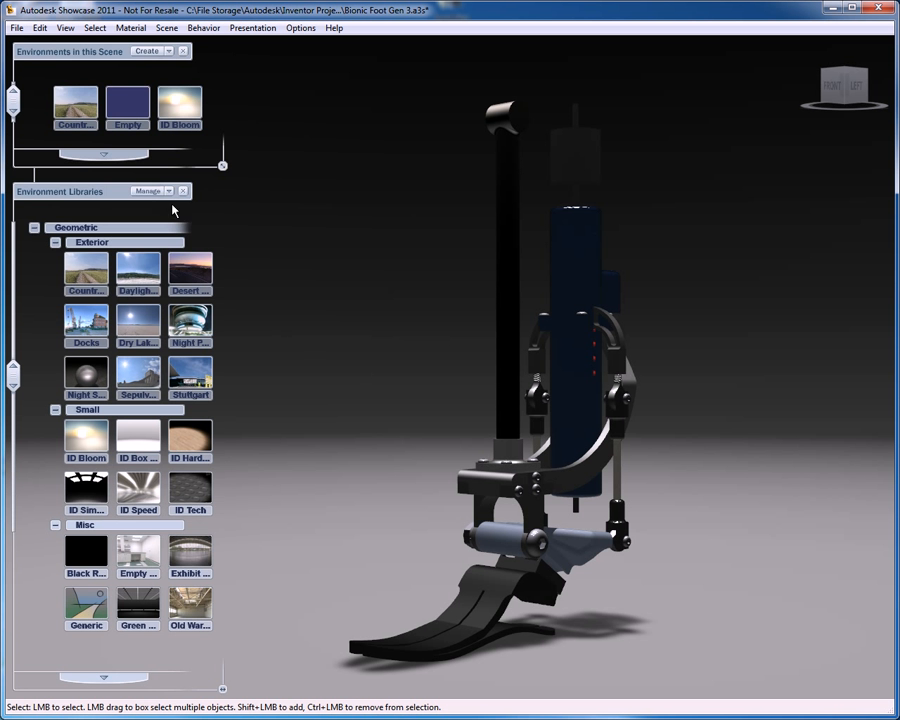
left_click(183, 105)
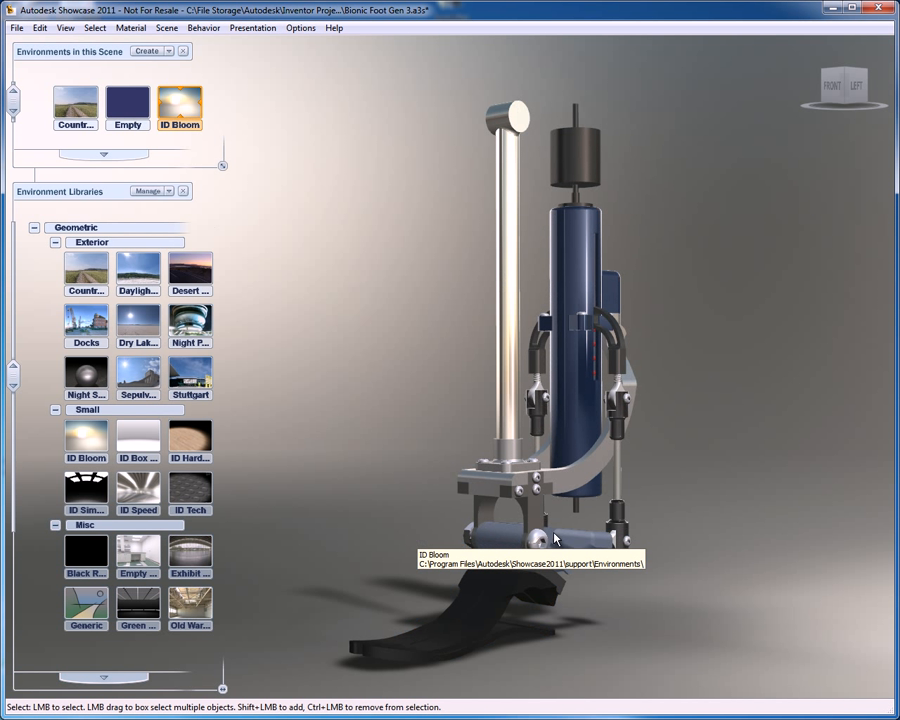
key("e")
middle_click_drag(651, 390, 617, 357)
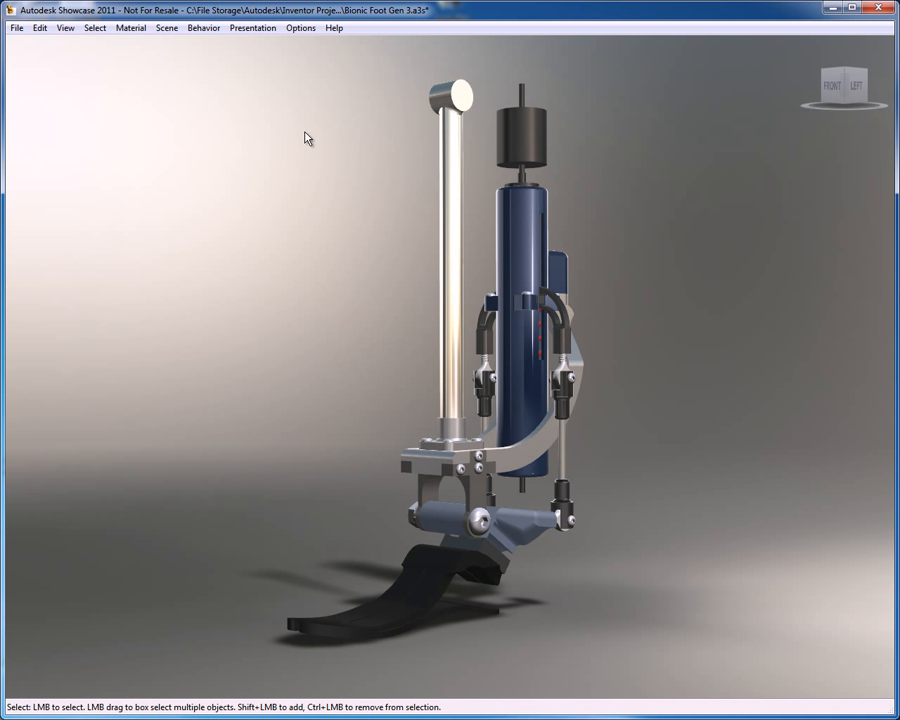
Display the scene materials and material libraries, and expand the Showcase Materials library.
left_click(130, 27)
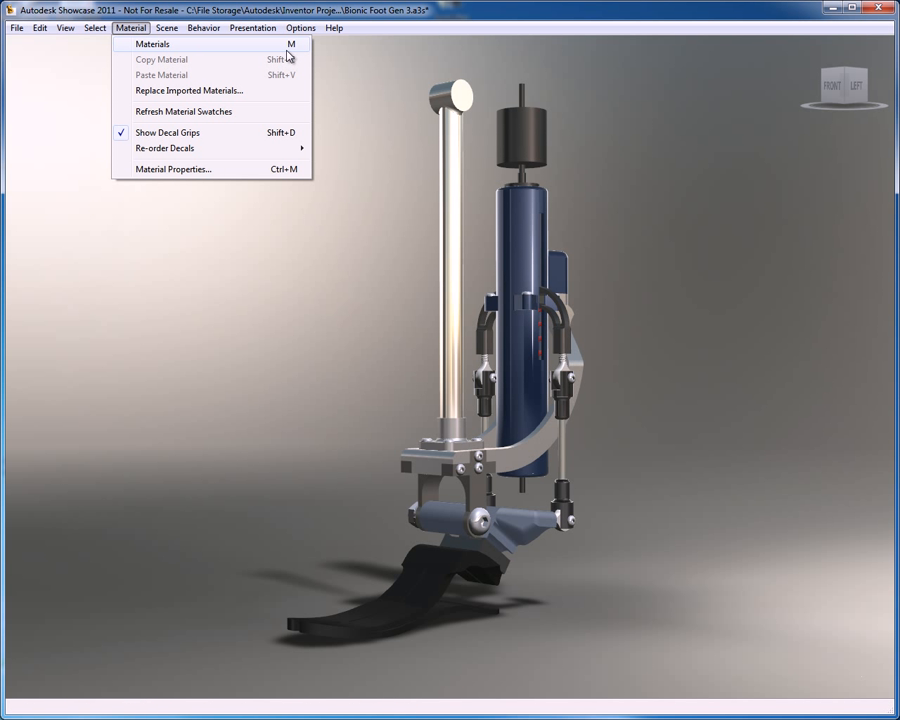
left_click(369, 182)
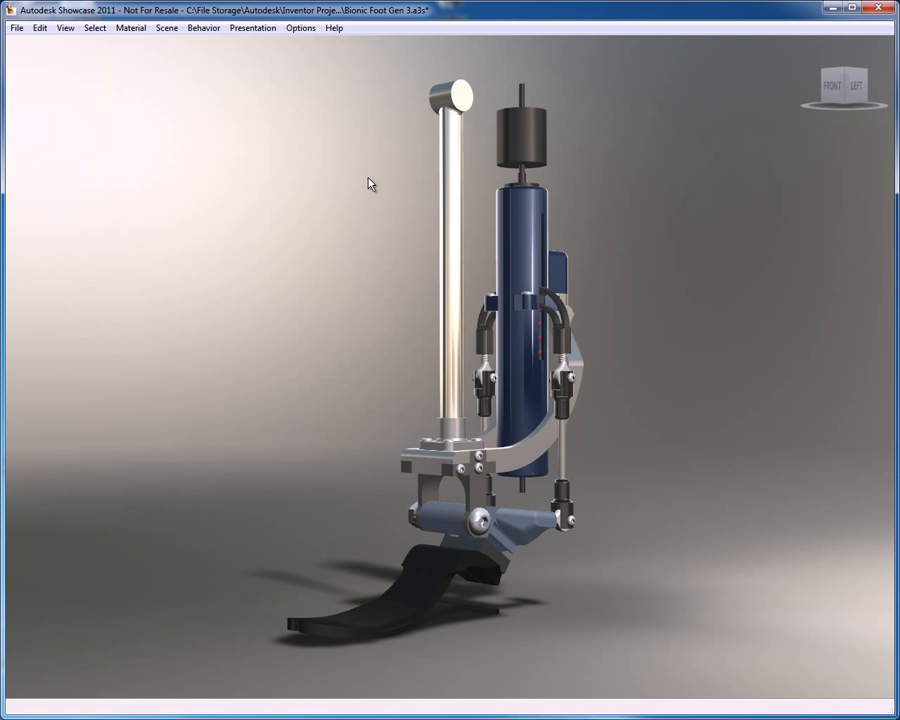
key("m")
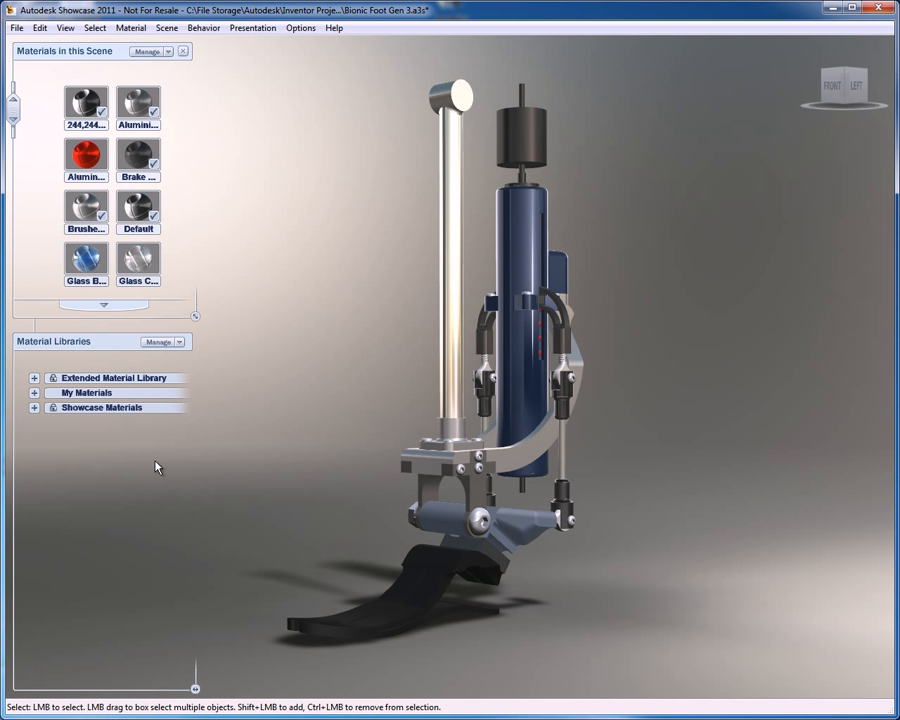
left_click(34, 408)
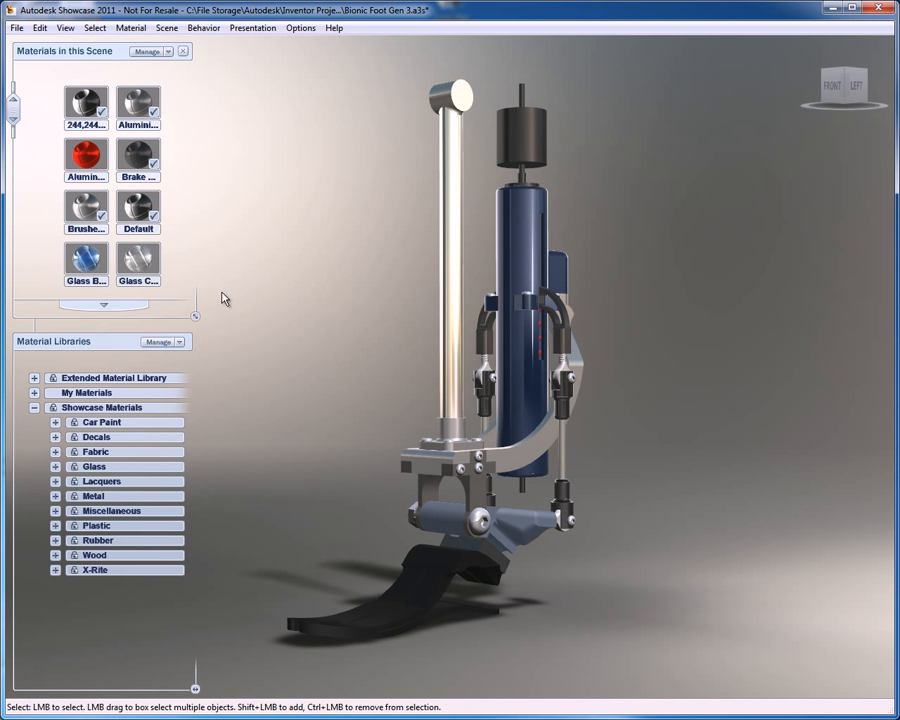
Assign the Glass Clear material to the lower blue cylinder housing and deselect it.
left_click(534, 408)
double_click(148, 262)
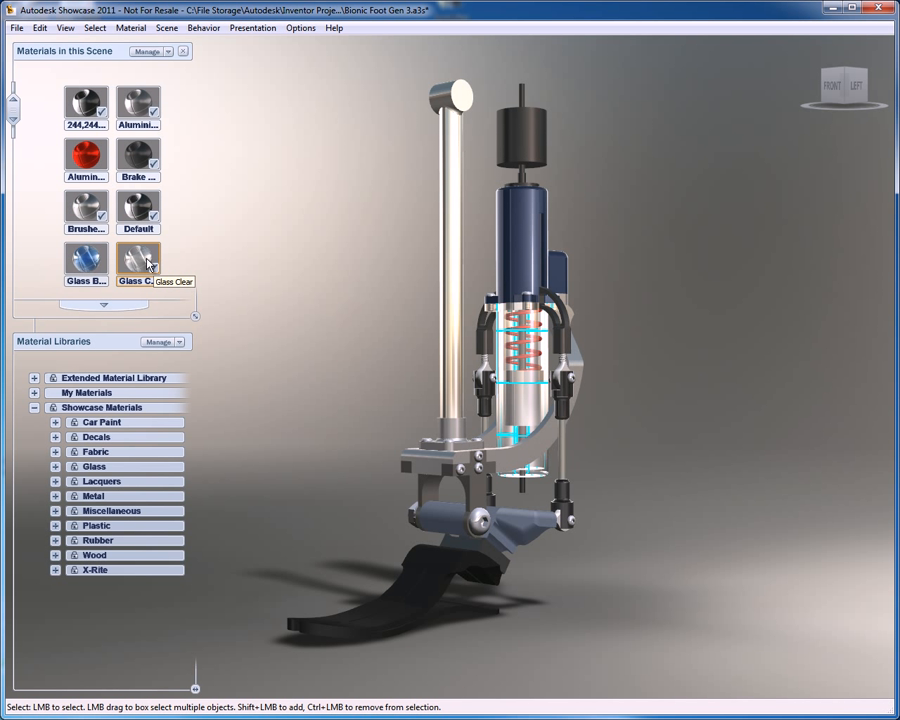
left_click(388, 338)
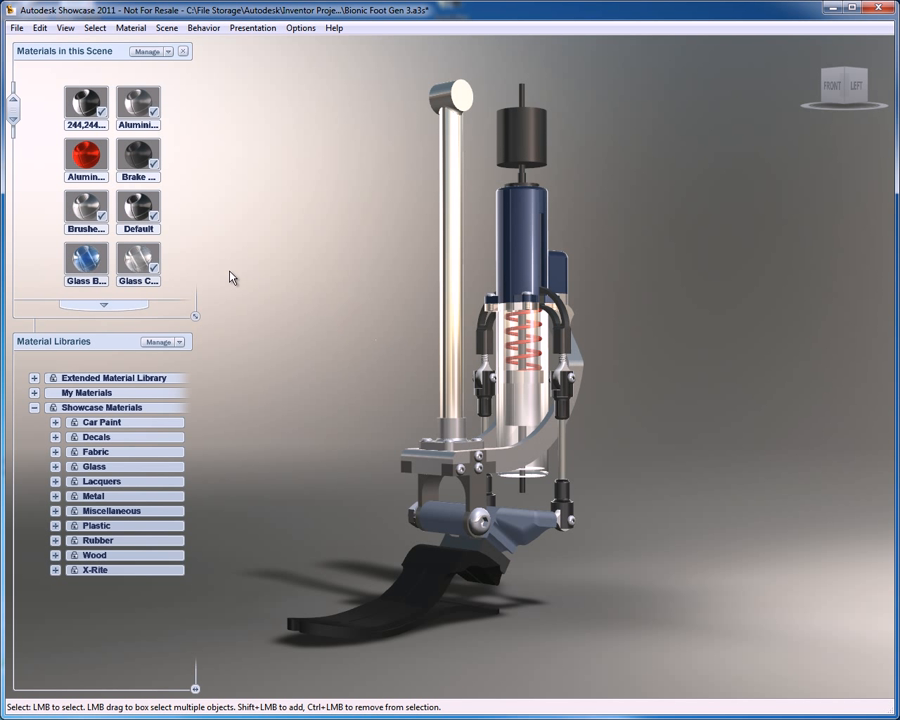
Review the color, ray tracing and highlight properties of the Glass Clear material, leaving them as they are.
right_click(136, 262)
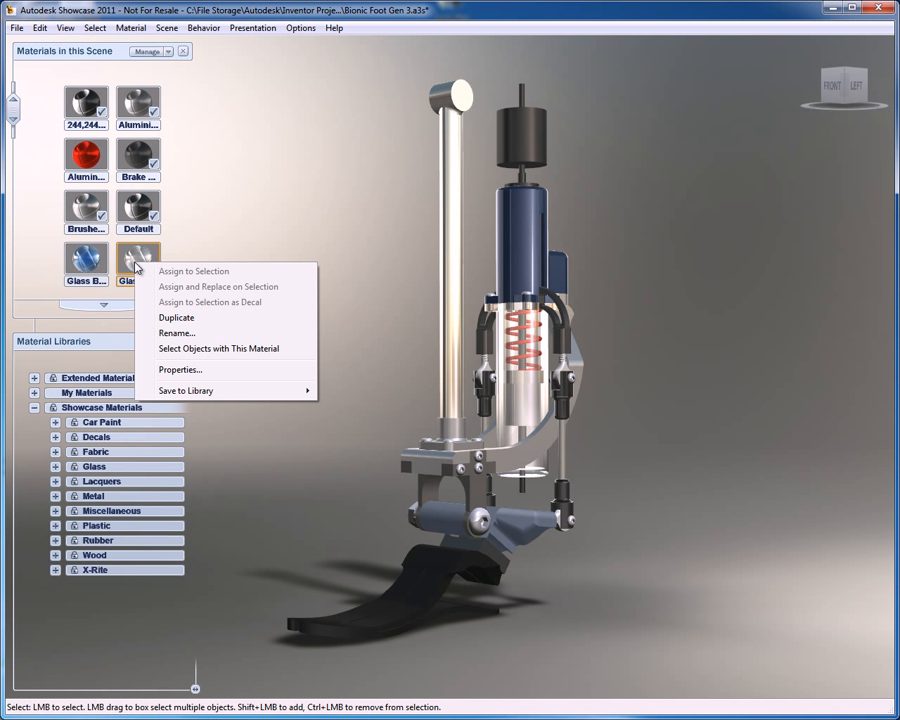
left_click(178, 369)
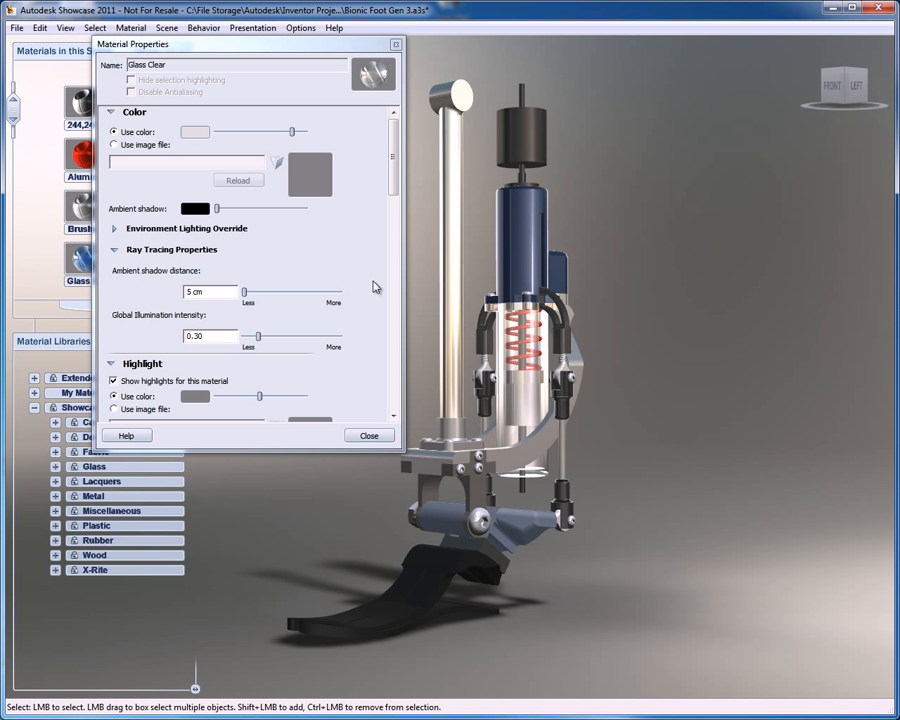
left_click(369, 436)
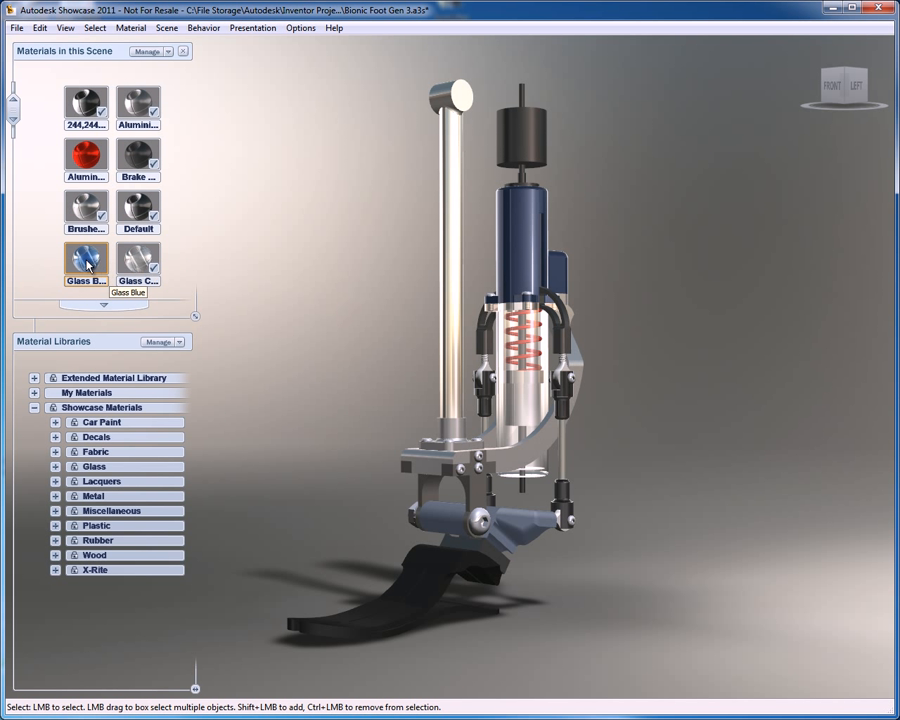
Assign the Glass Blue material to the selected cylinder part around the red spring and clear the selection.
left_click(540, 398)
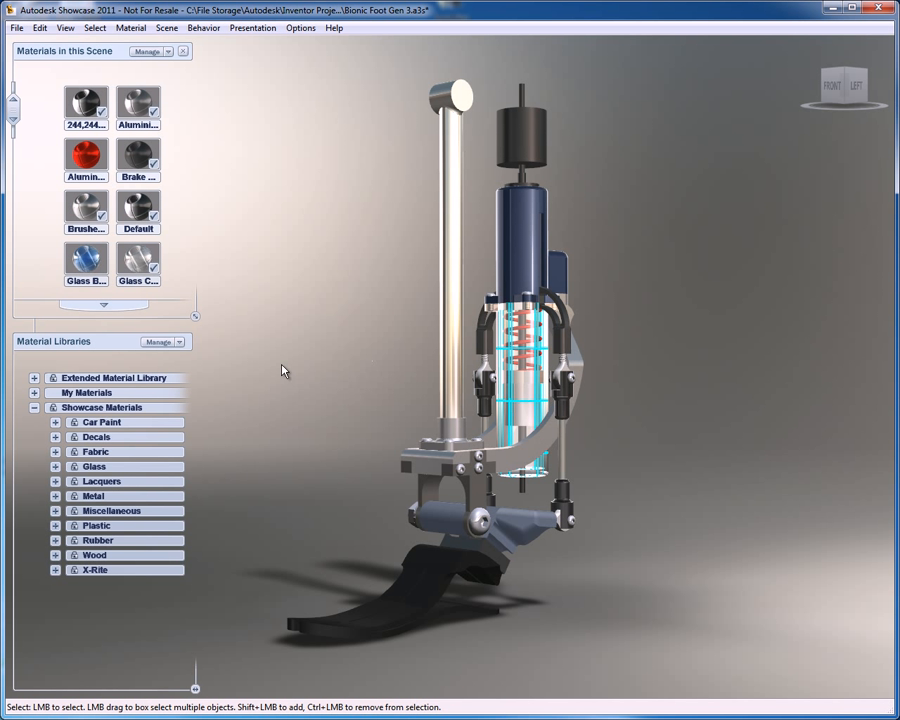
left_click(100, 268)
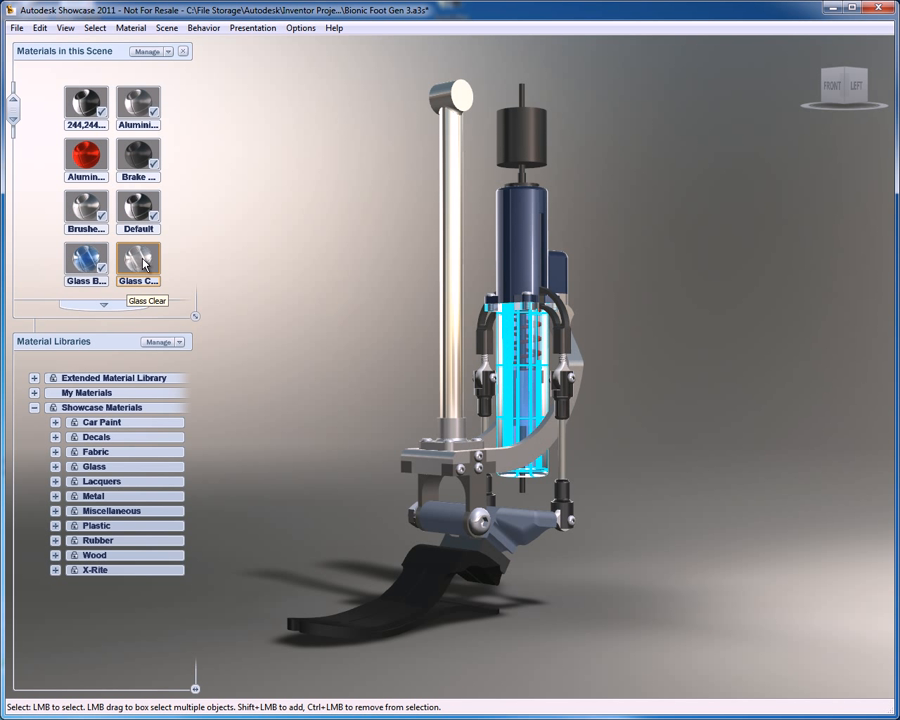
left_click(138, 54)
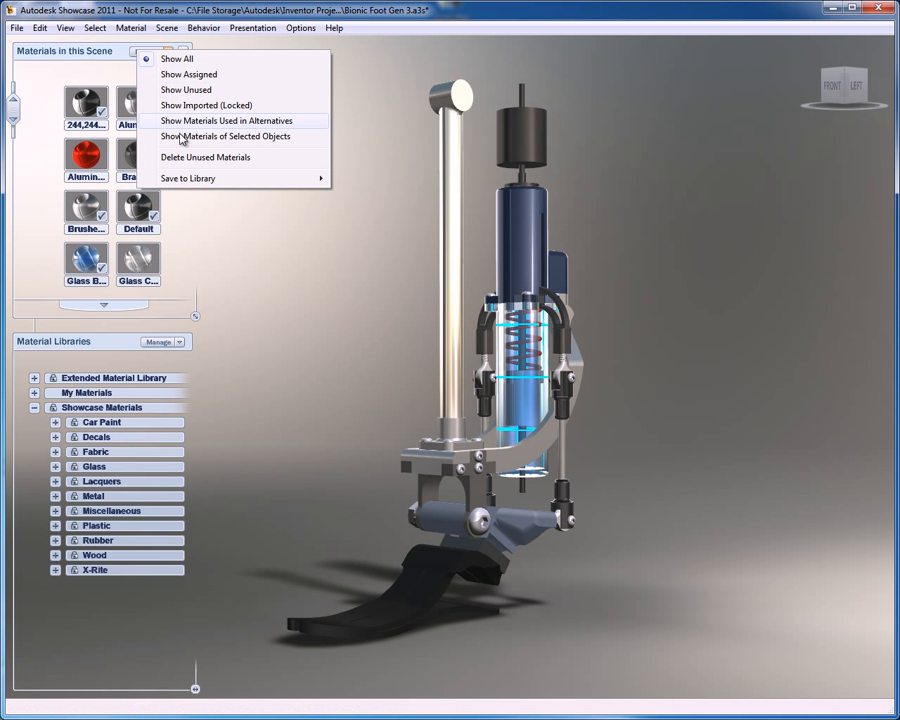
left_click(230, 246)
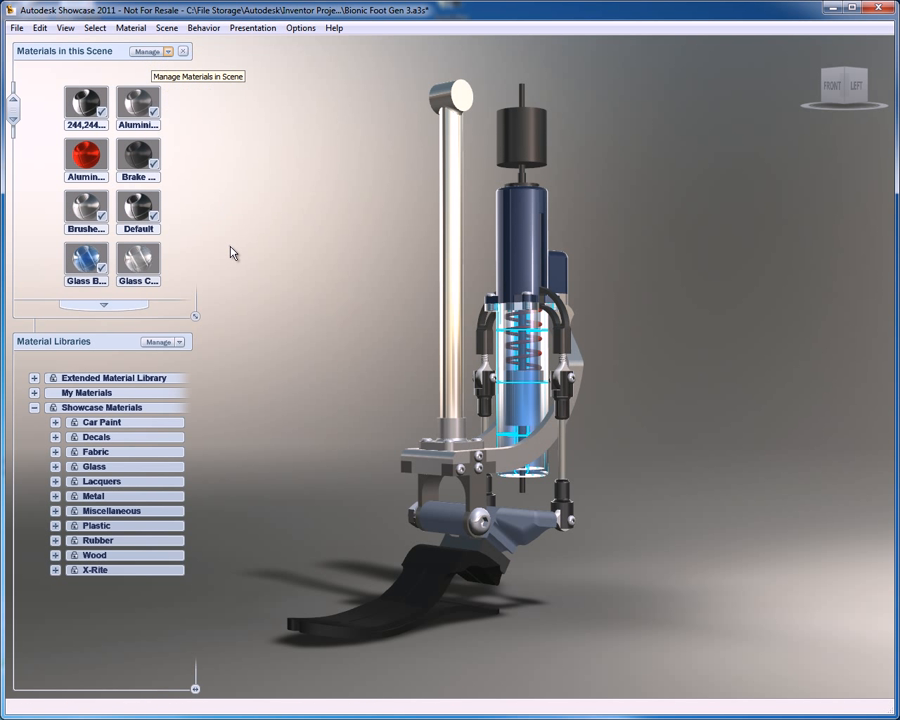
left_click(230, 247)
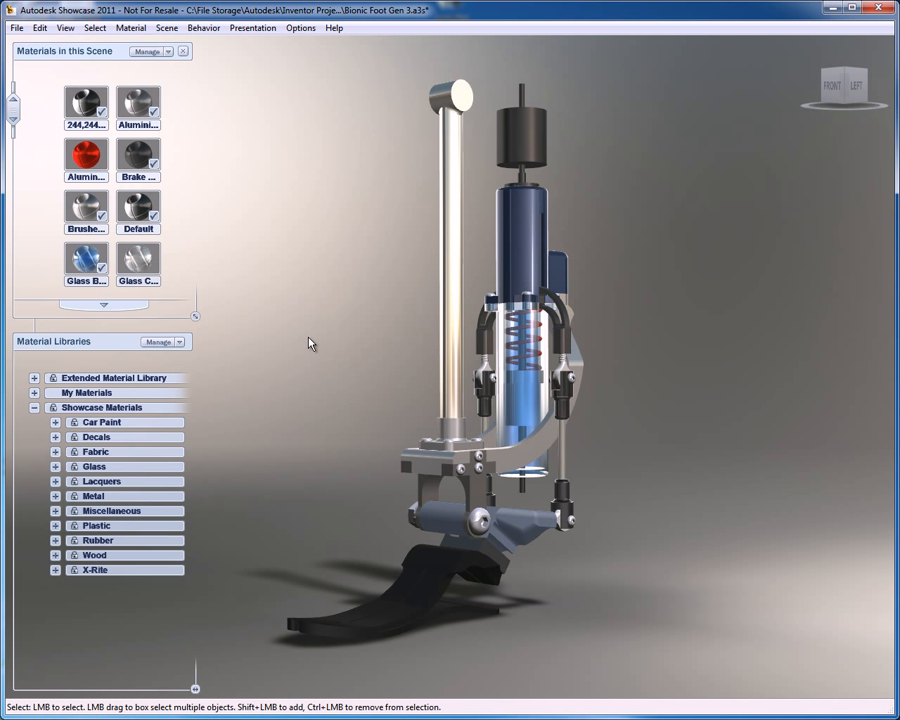
Undo the glass material assignments on the cylinder and hide the materials.
key("ctrl")
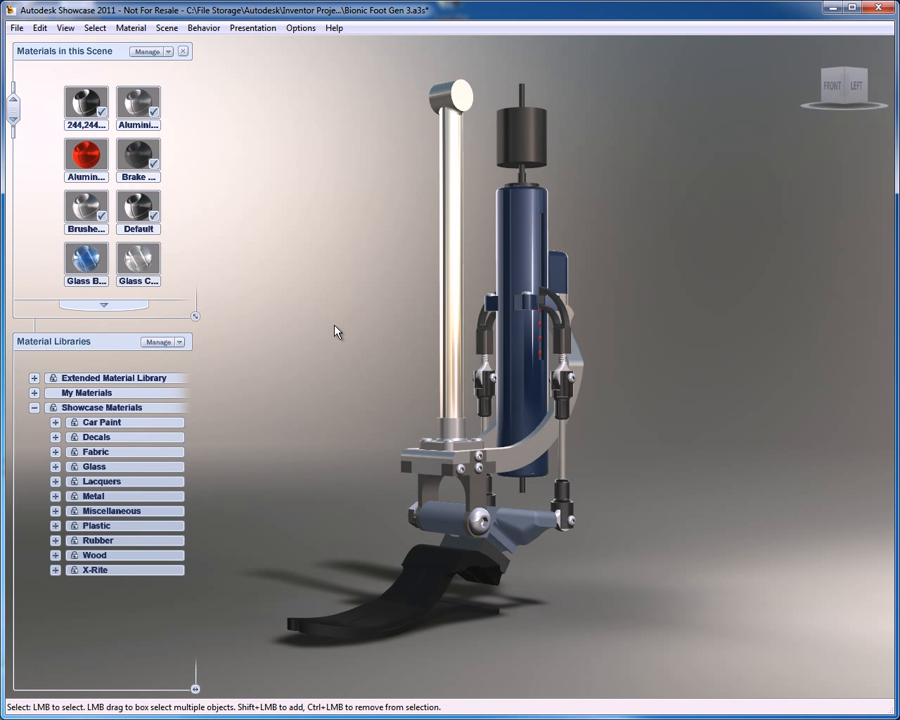
key("m")
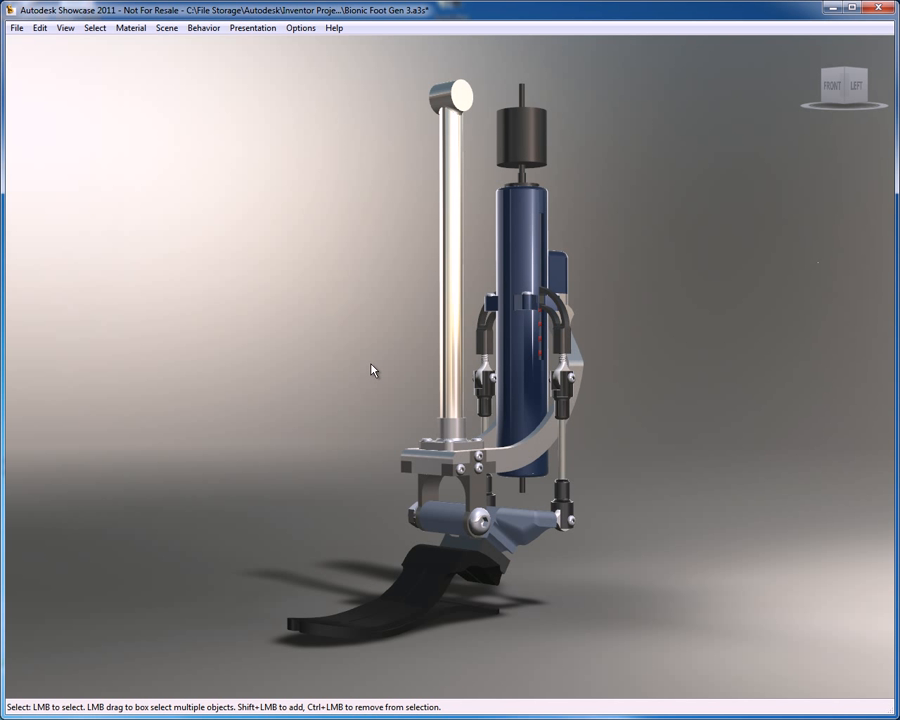
Show the scene's cross-sections for work on the blue cylinder housing.
scroll(610, 408, "down", 3)
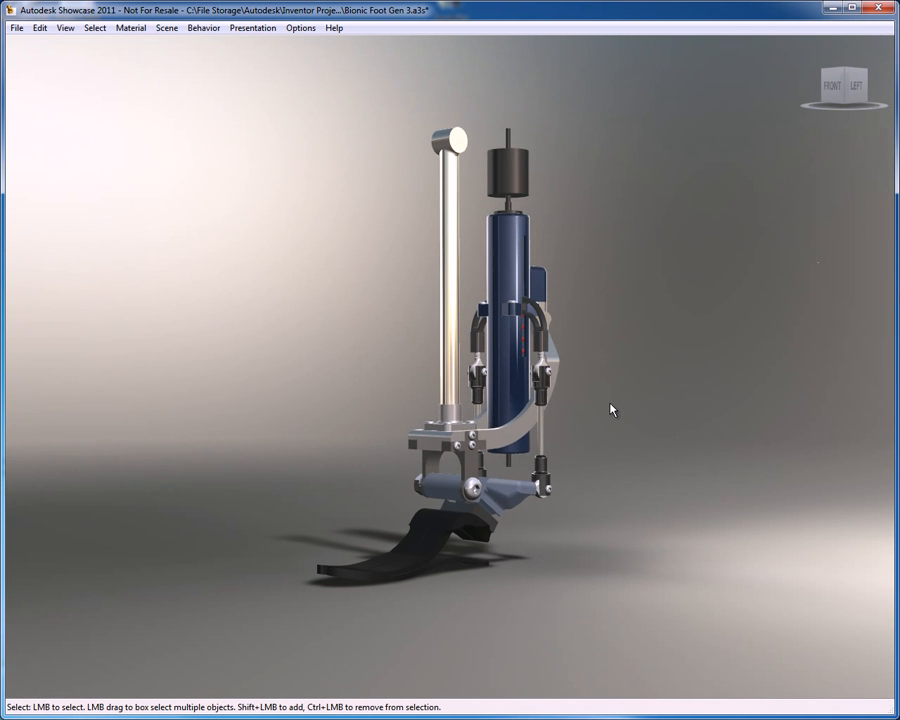
scroll(616, 408, "up", 8)
middle_click_drag(435, 341, 327, 334)
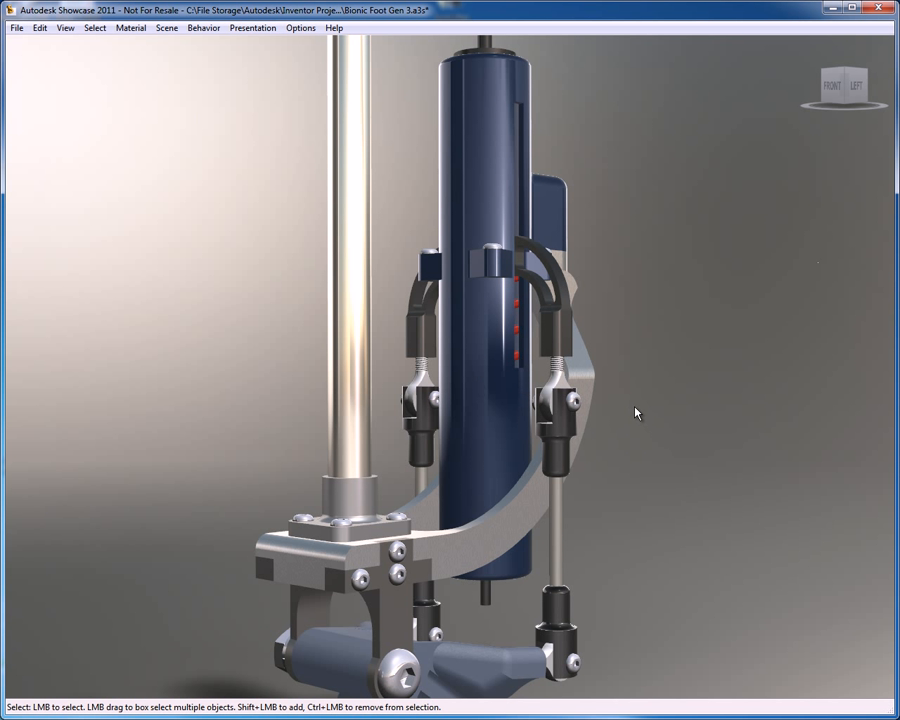
scroll(635, 412, "up", 2)
middle_click_drag(614, 402, 598, 390)
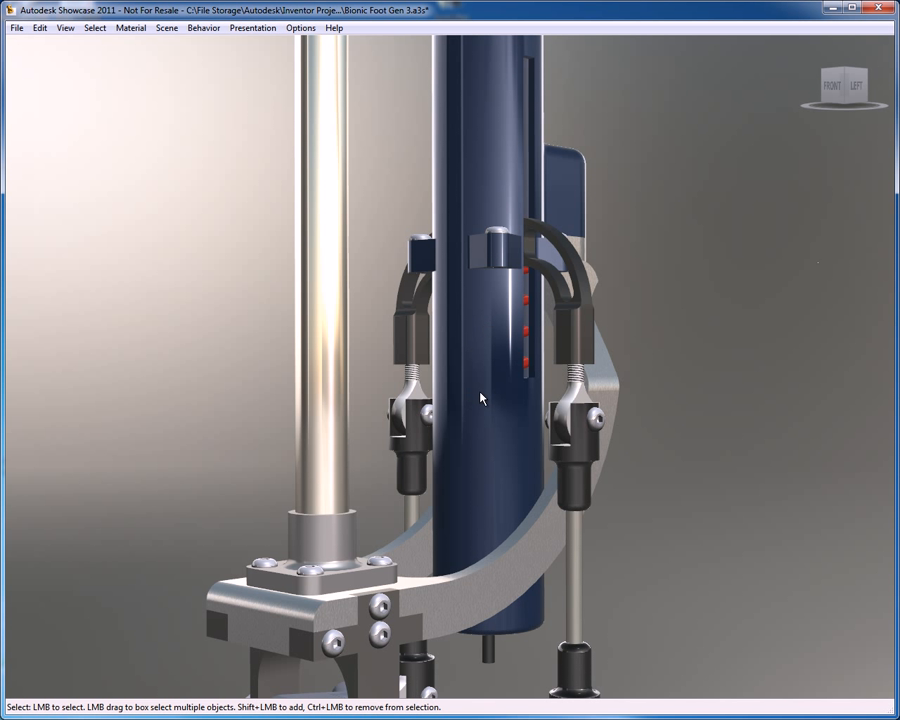
left_click(160, 29)
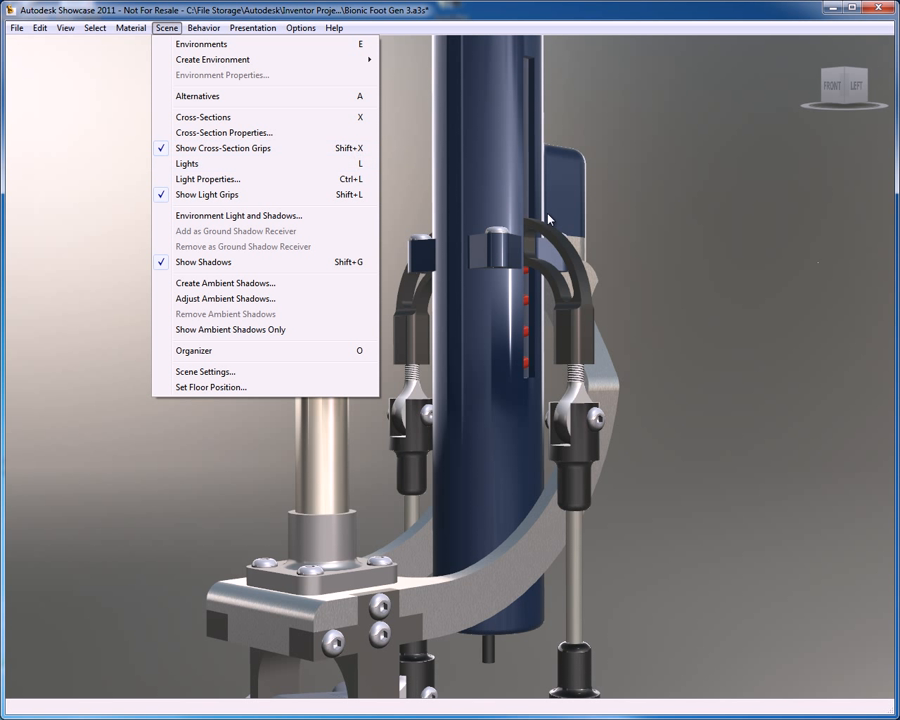
left_click(695, 258)
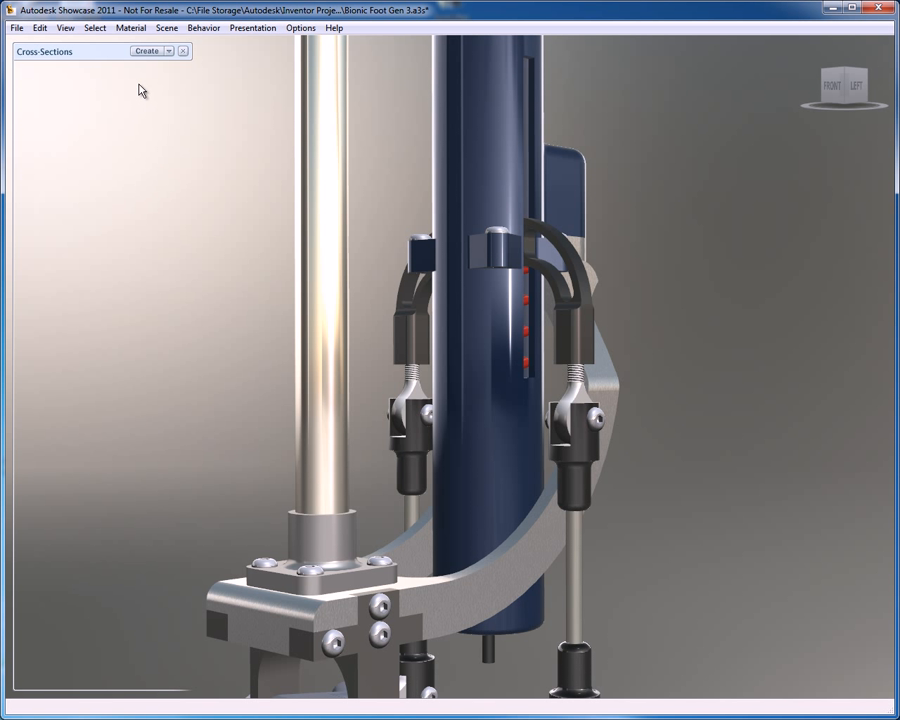
Create a cross-section plane that cuts only the lower blue cylinder housing around the red spring.
left_click(136, 52)
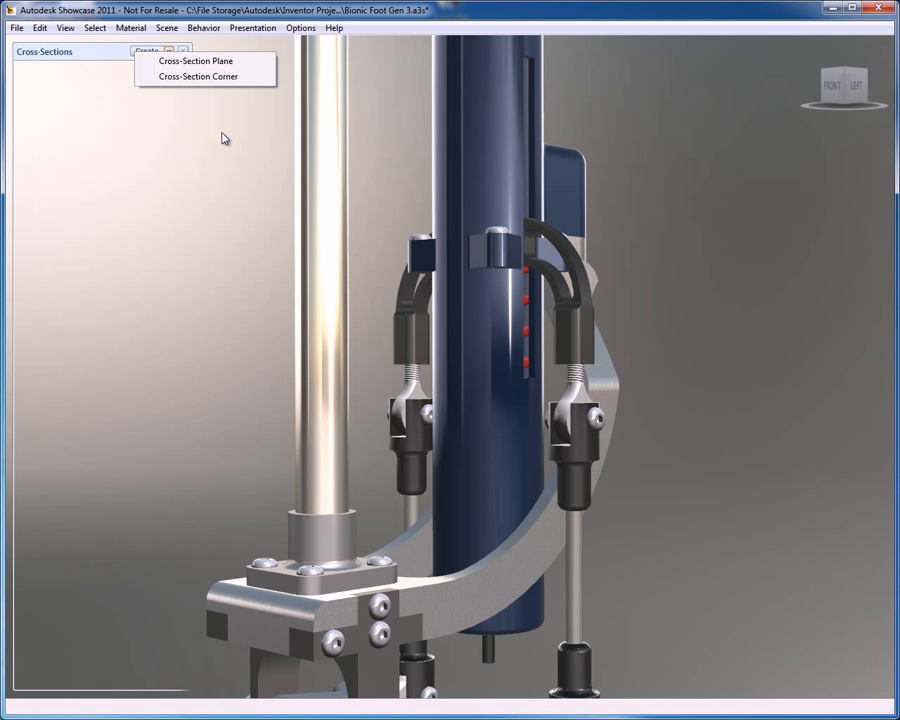
left_click(225, 151)
left_click(457, 339)
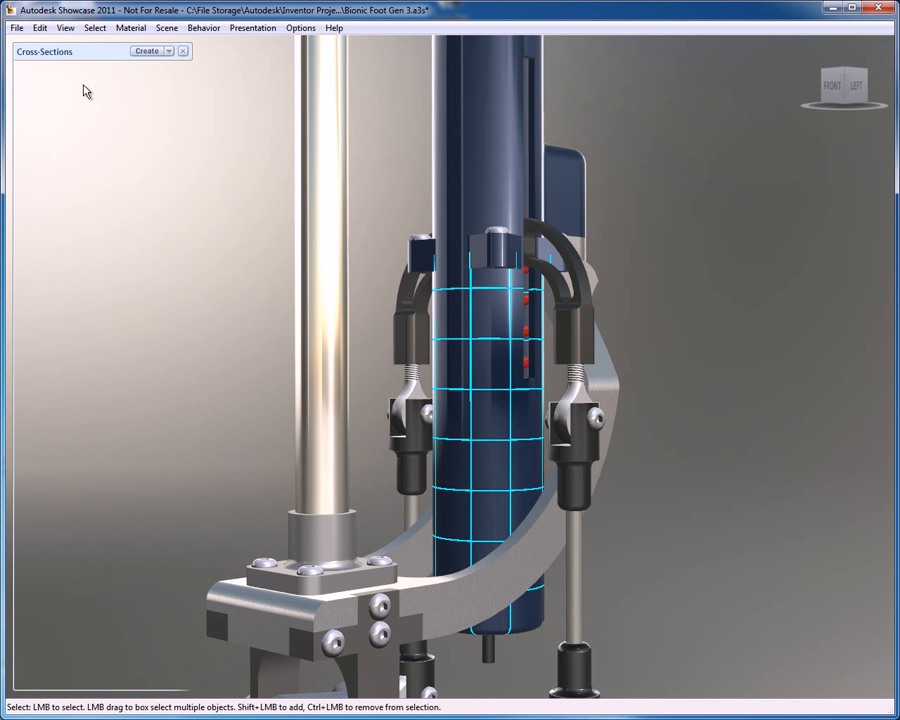
left_click(147, 51)
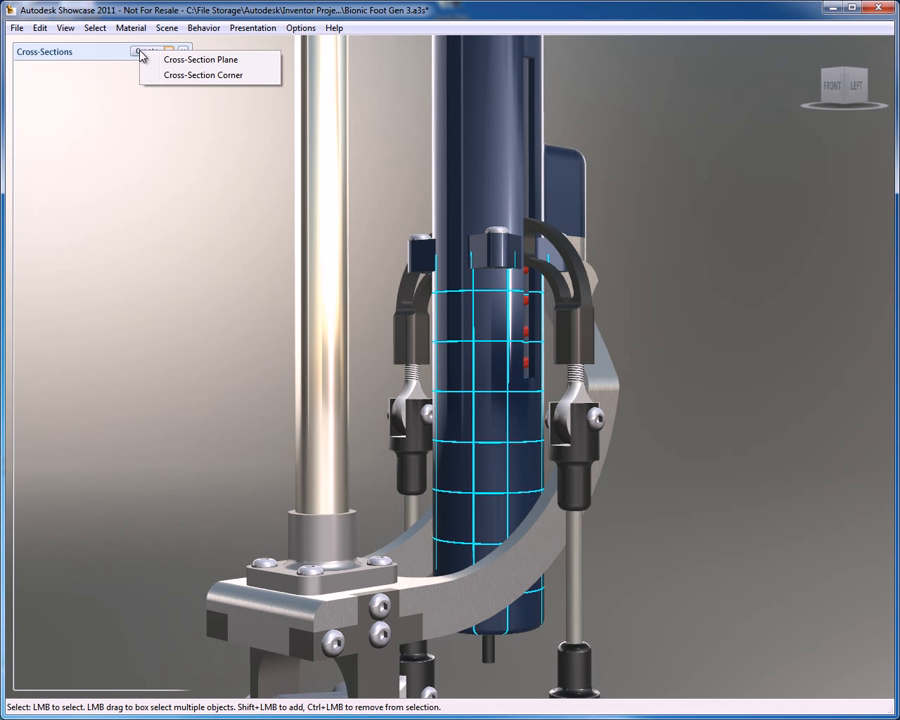
left_click(205, 61)
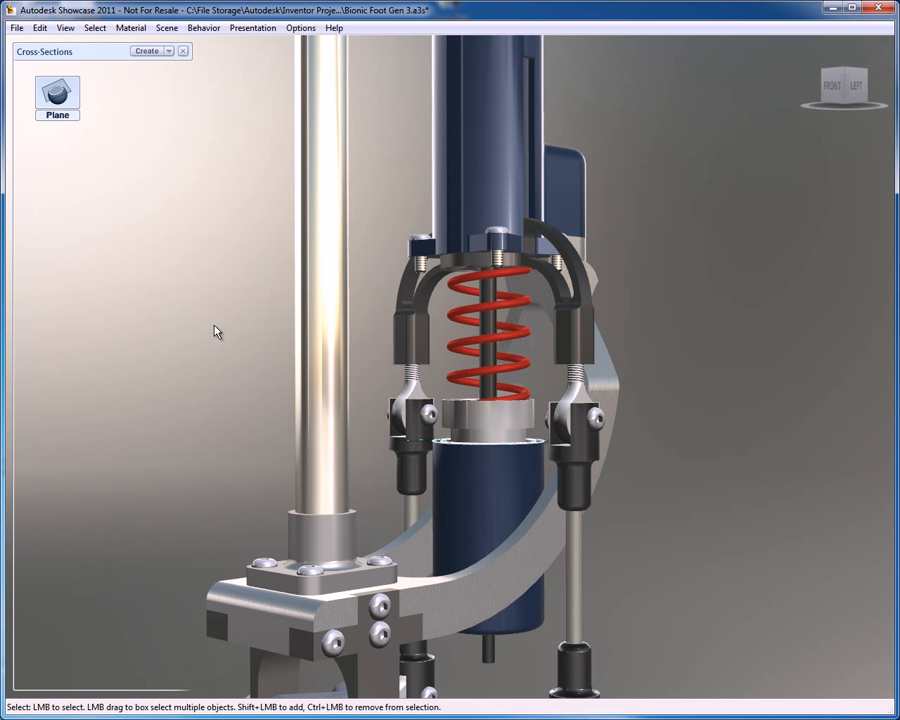
Hide the cross-section grip on the blue cylinder and show it again.
left_click_drag(297, 338, 381, 527, "alt")
scroll(478, 483, "up", 4)
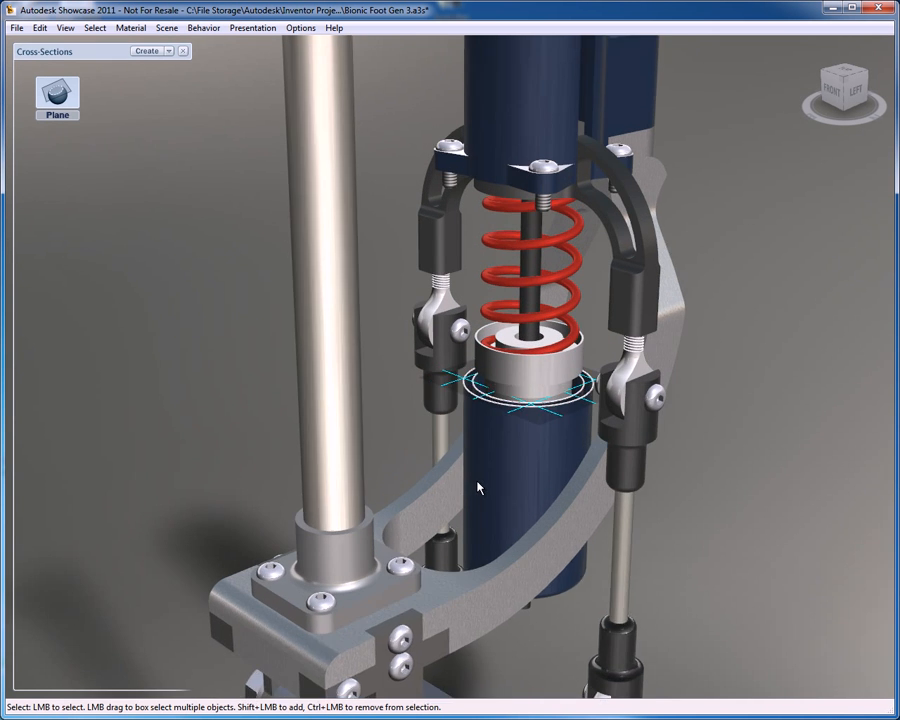
middle_click_drag(518, 478, 446, 418, "alt")
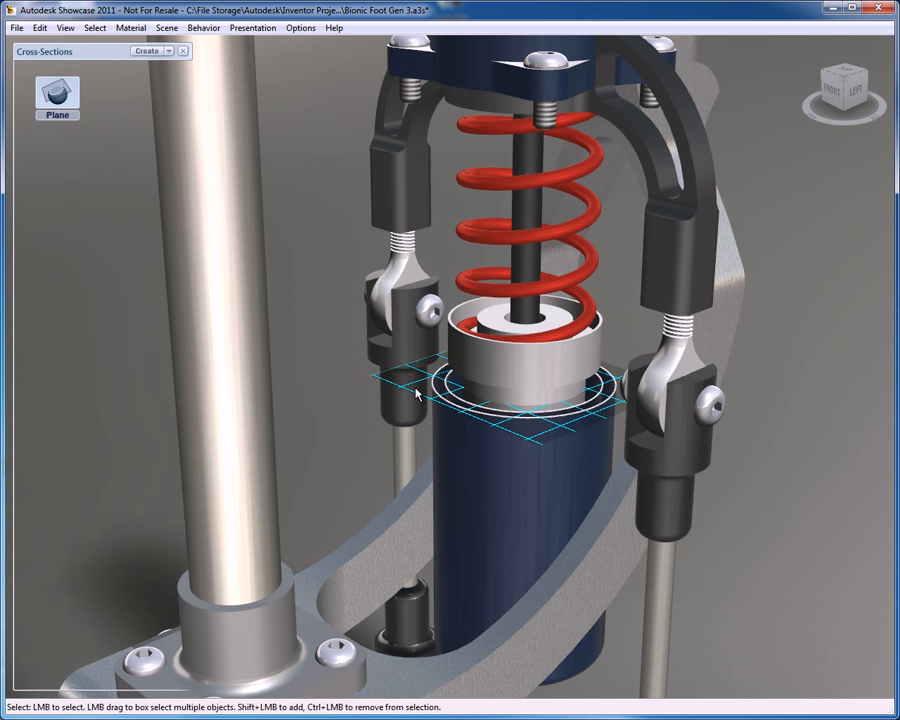
key("shift+x")
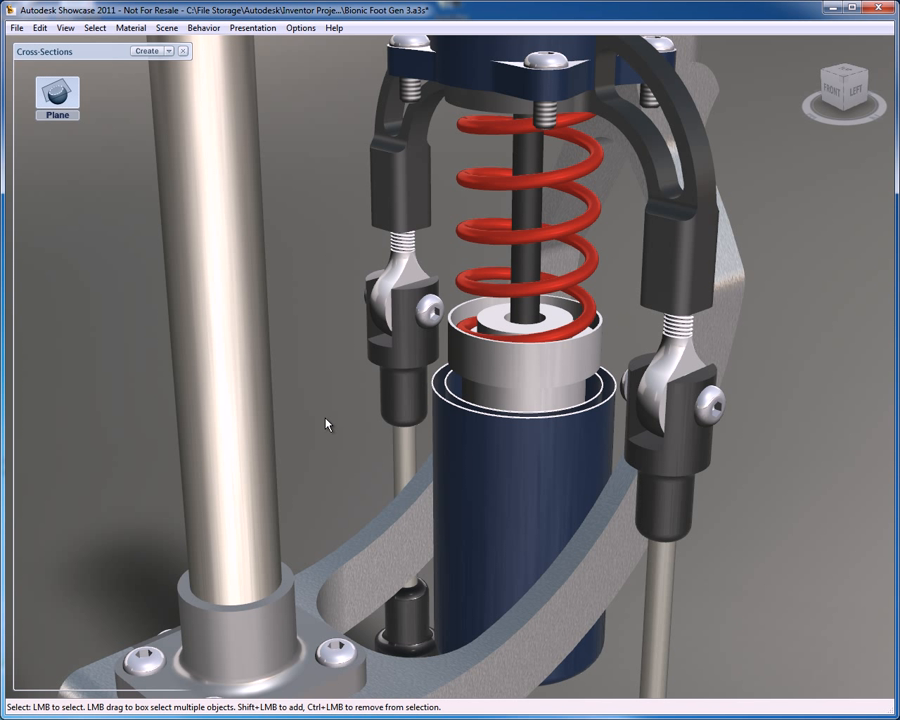
key("shift+x")
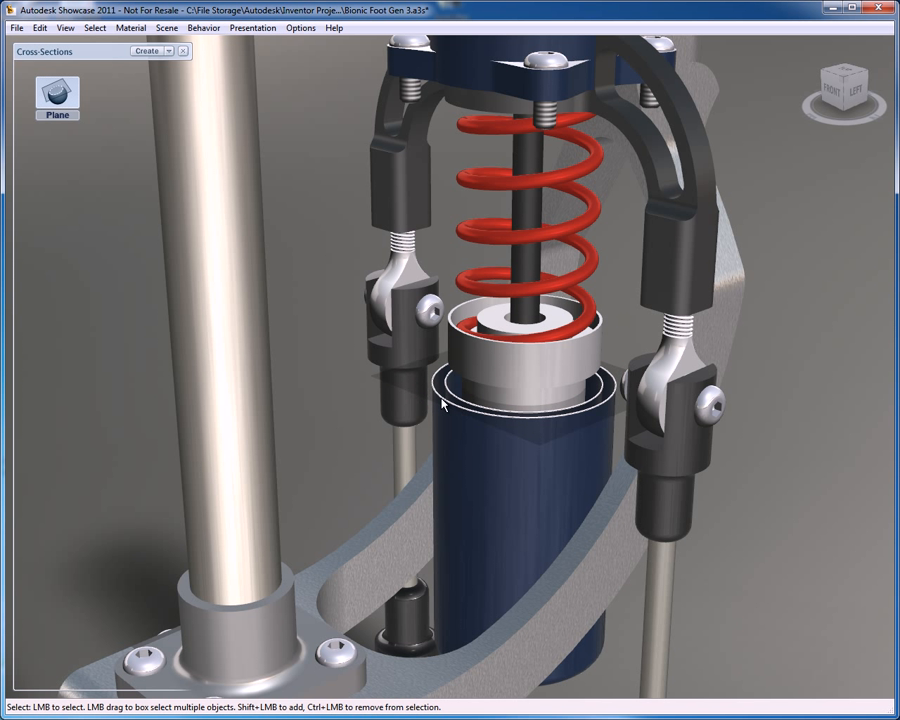
Select the cross-section plane's grip and display its transform handles.
left_click(400, 380)
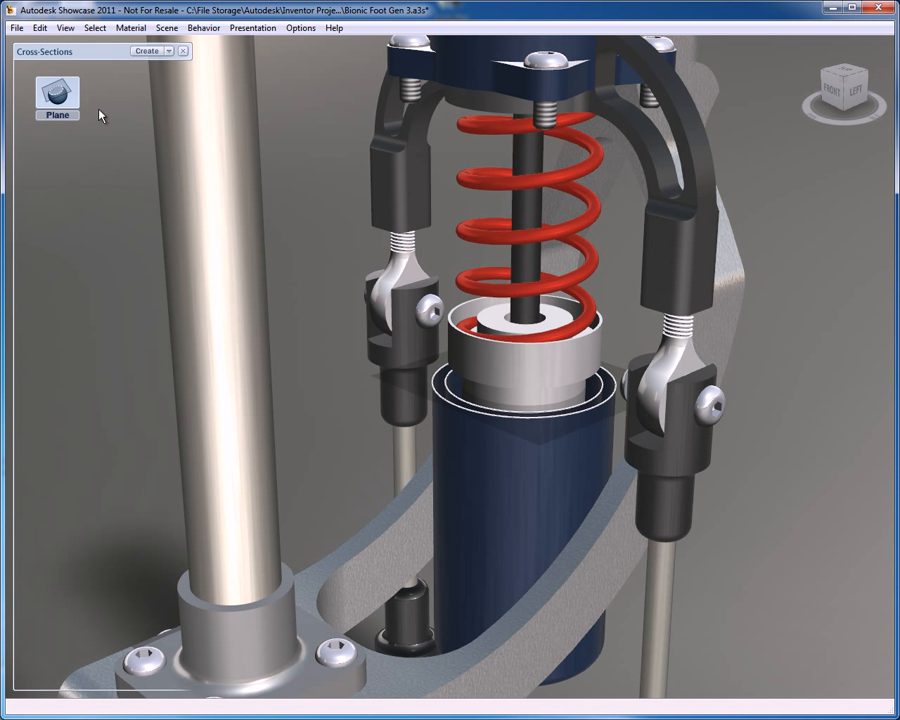
left_click(40, 28)
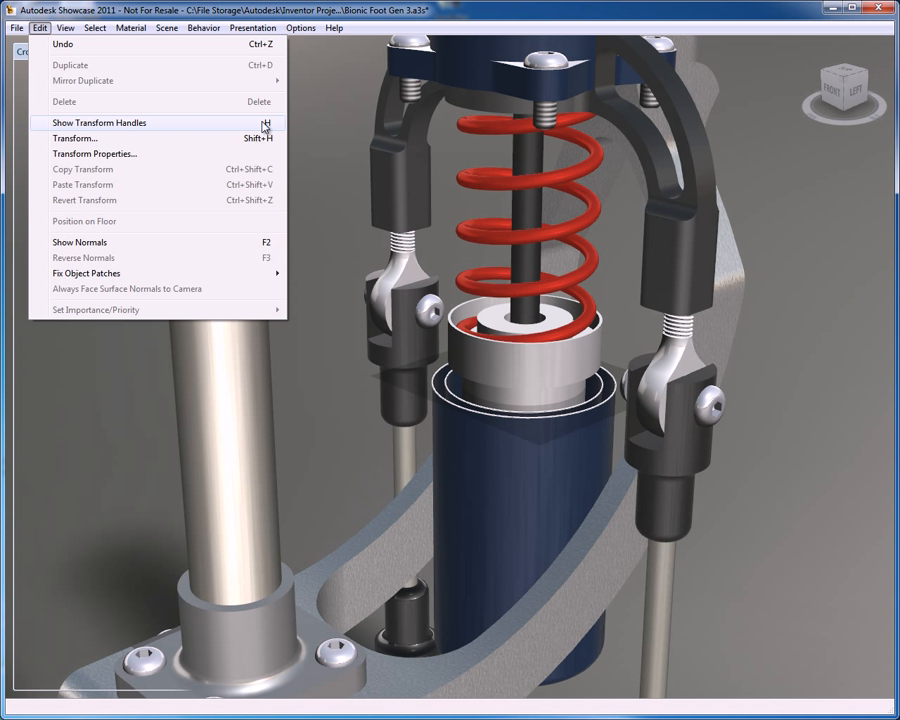
left_click(307, 129)
left_click(417, 393)
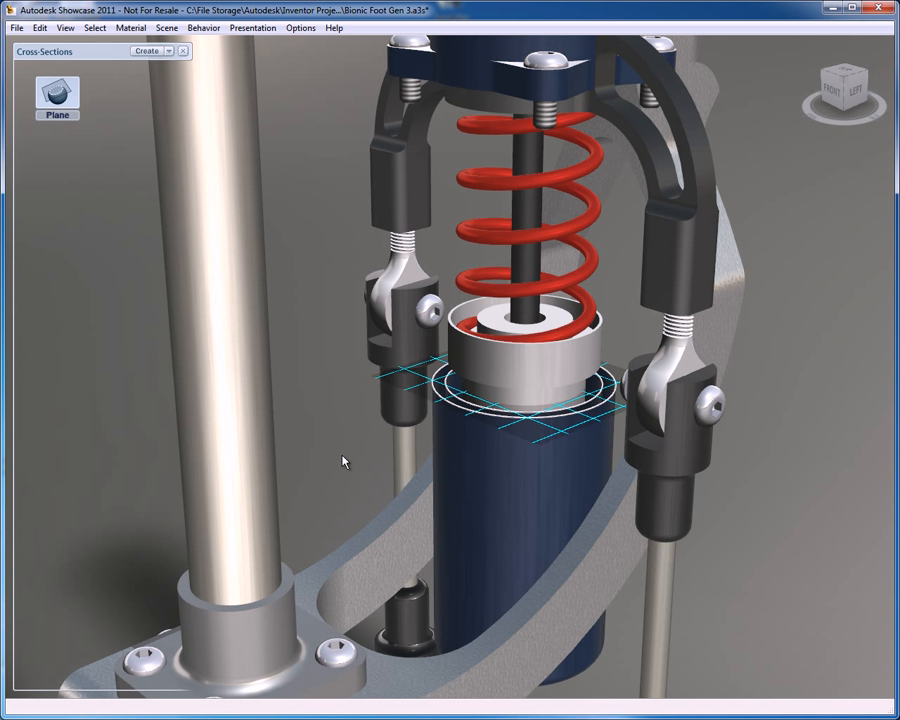
key("h")
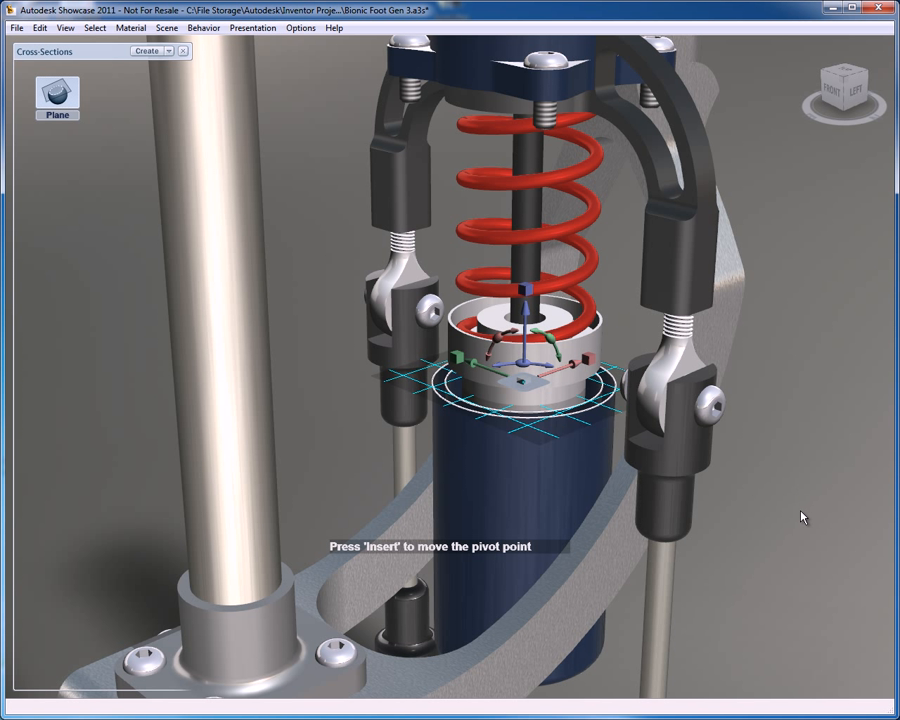
key("h")
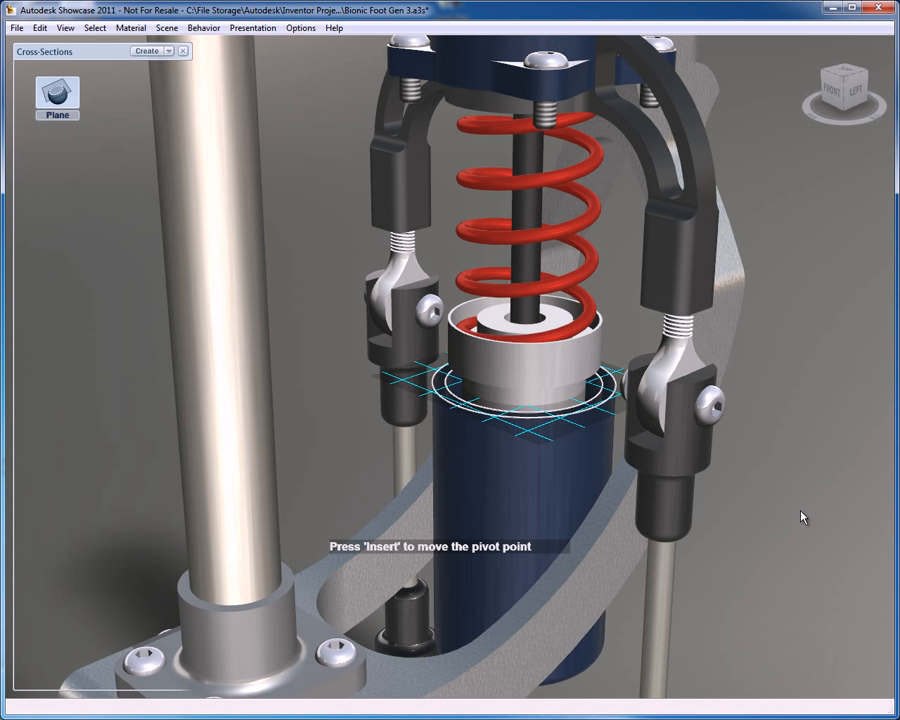
key("h")
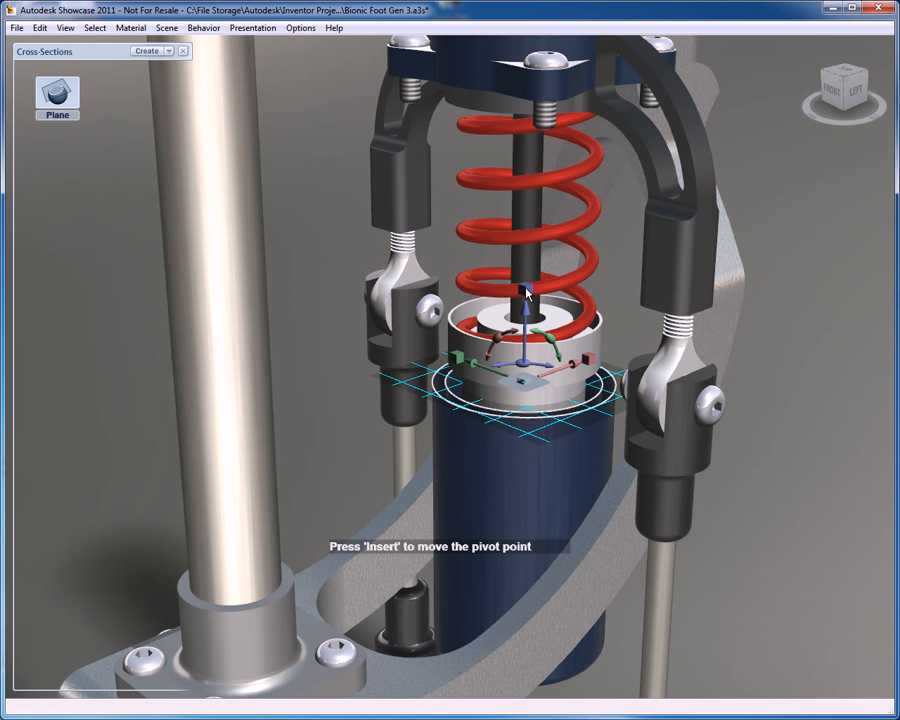
Raise the cross-section plane along the cylinder, rotate it to cut the housing vertically, and clear the selection.
left_click_drag(527, 290, 522, 212)
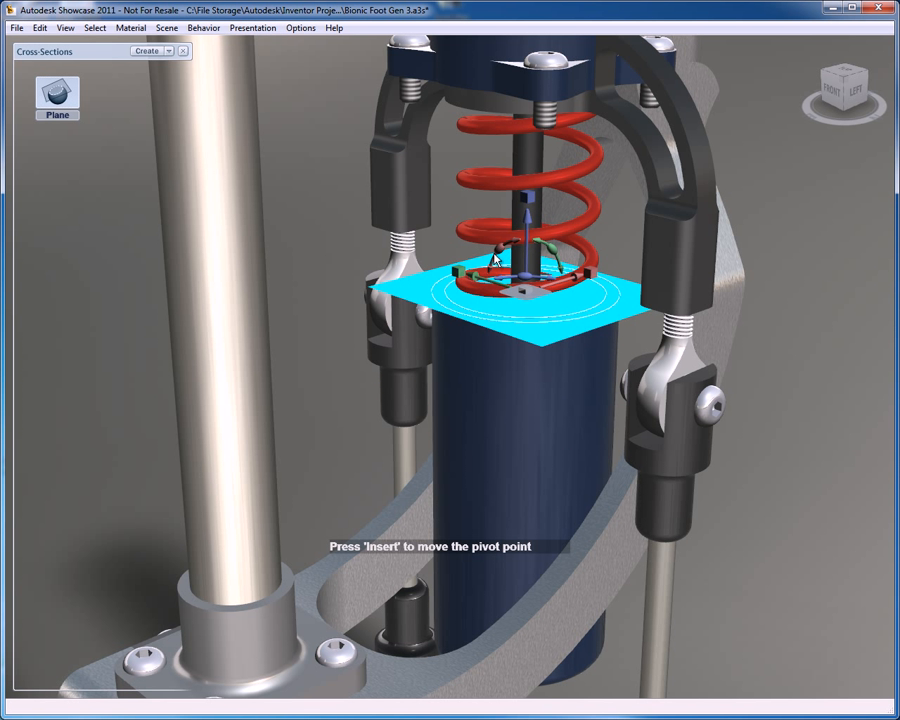
left_click_drag(497, 260, 573, 261)
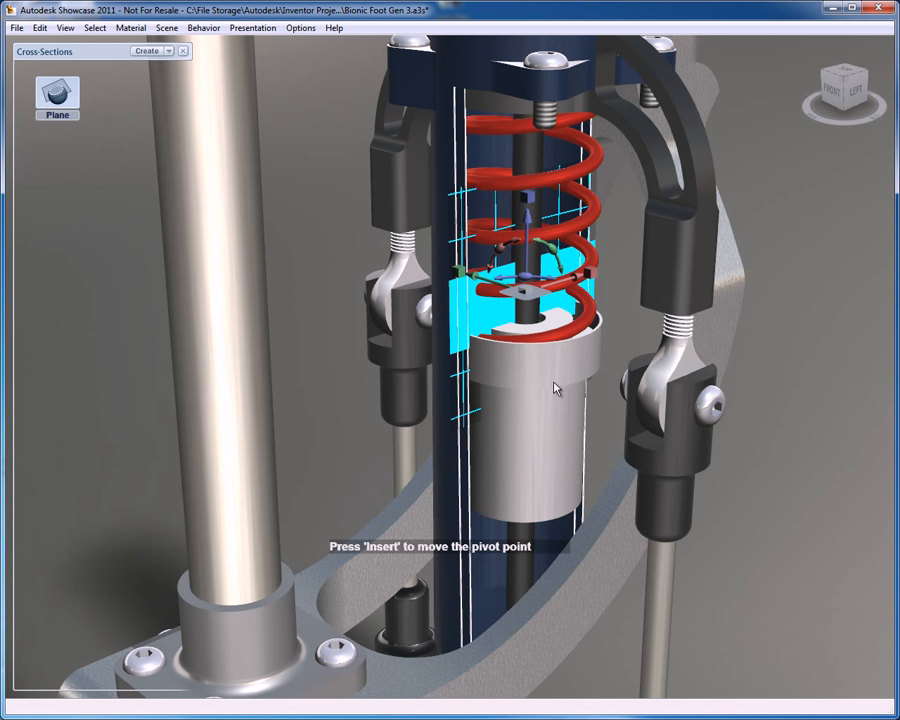
left_click(771, 379)
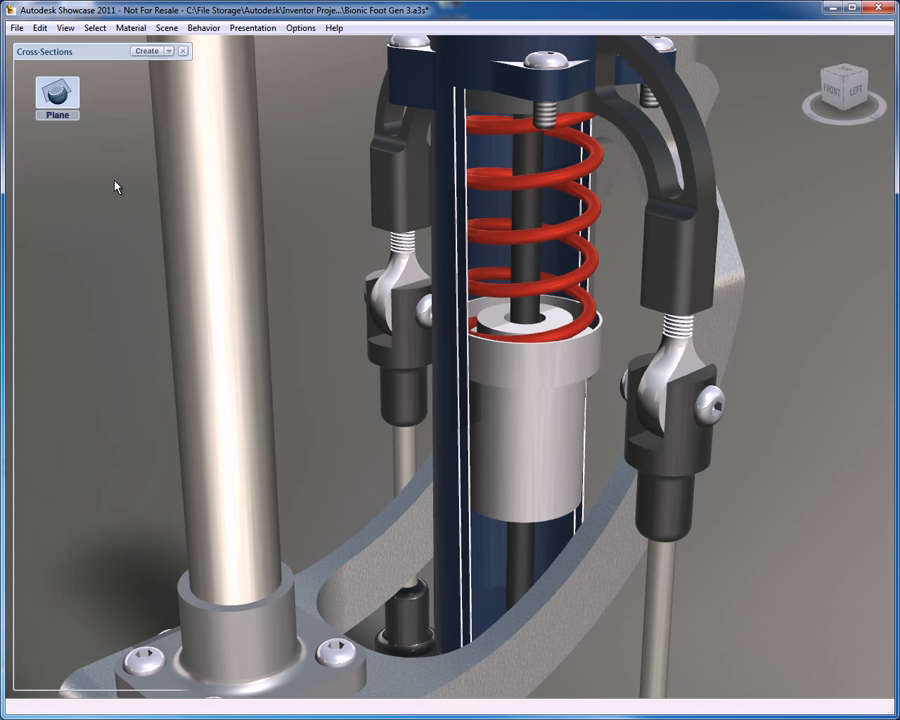
Delete the cross-section plane from the scene.
right_click(58, 98)
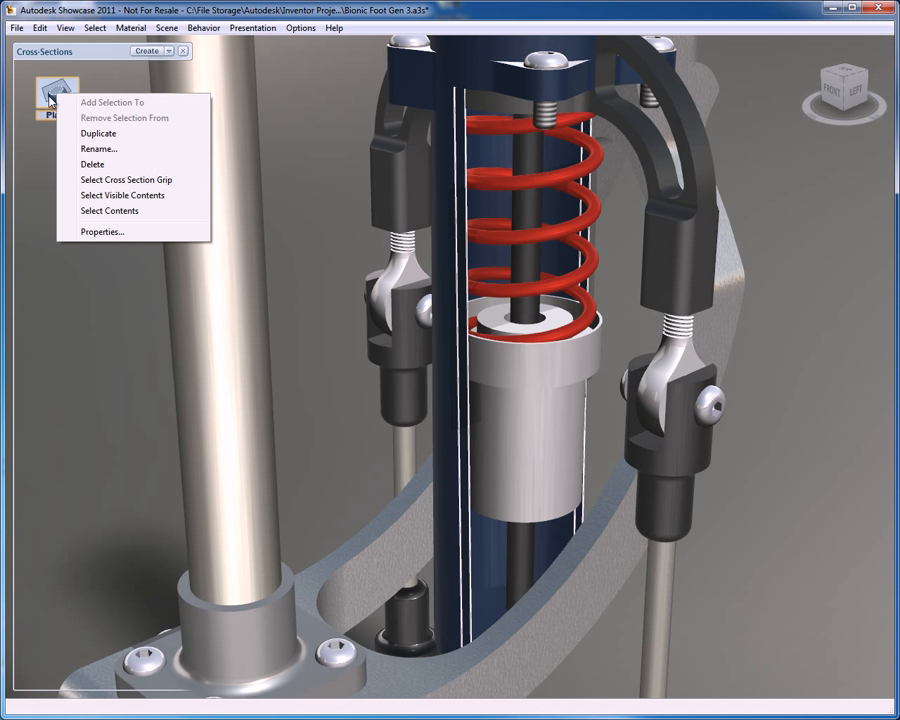
right_click(45, 92)
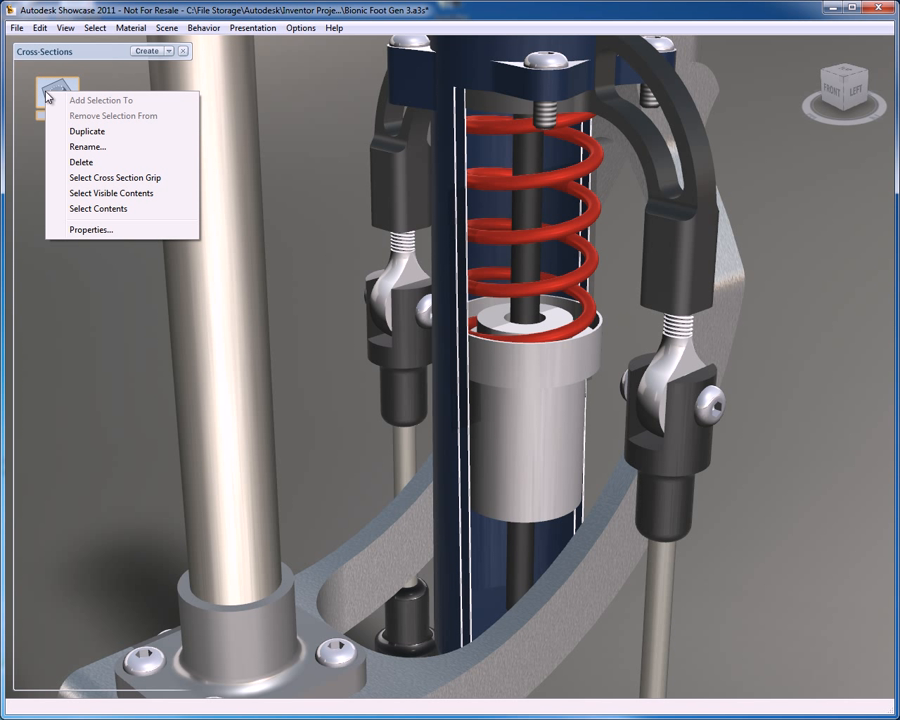
left_click(80, 163)
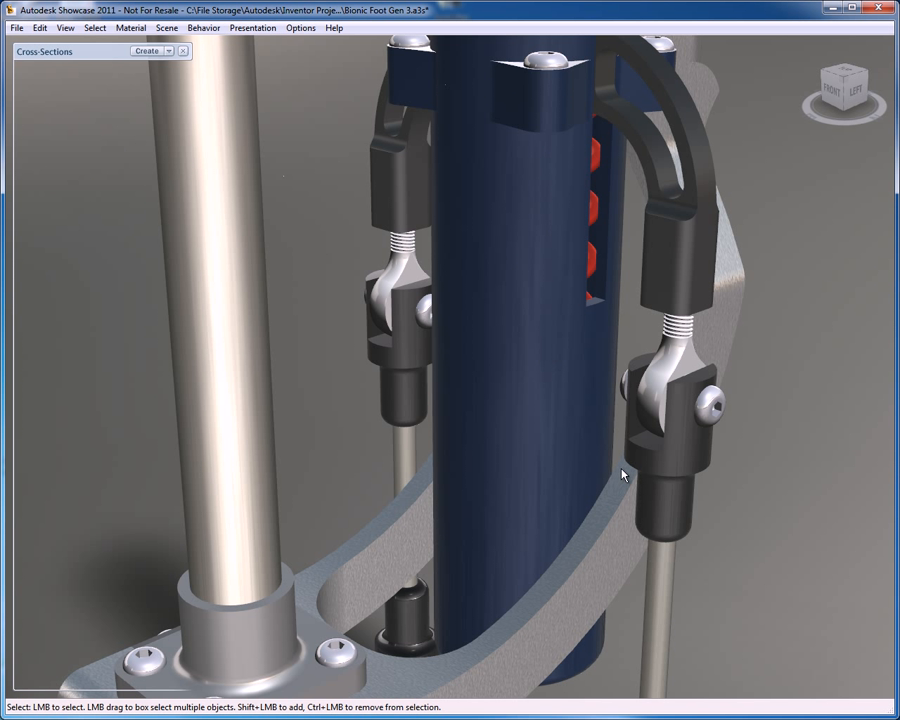
Create a cross-section corner on the lower blue cylinder housing and clear the selection.
left_click(505, 300)
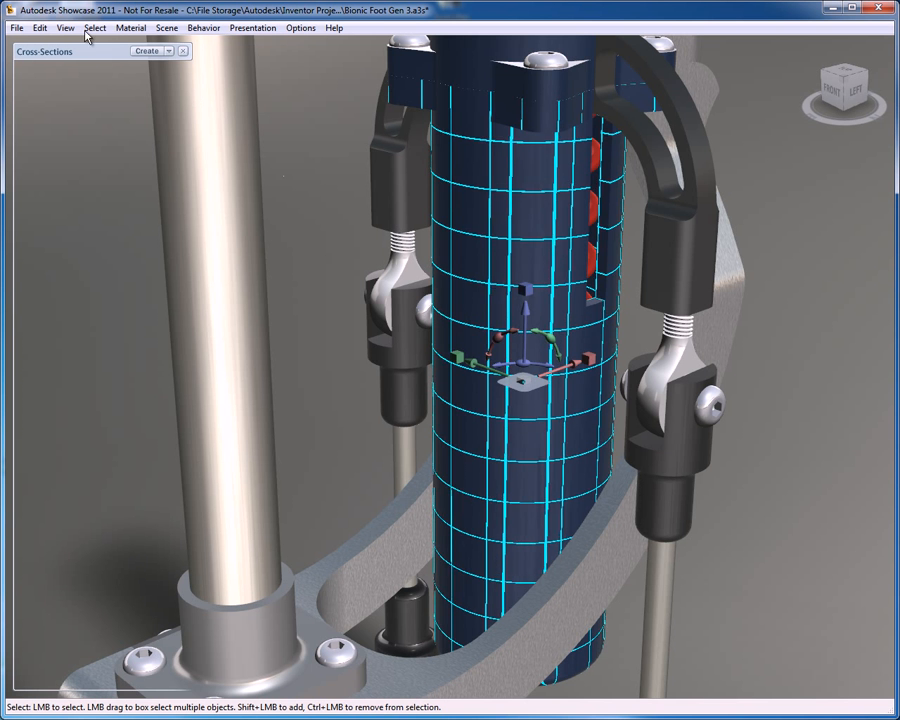
left_click(141, 52)
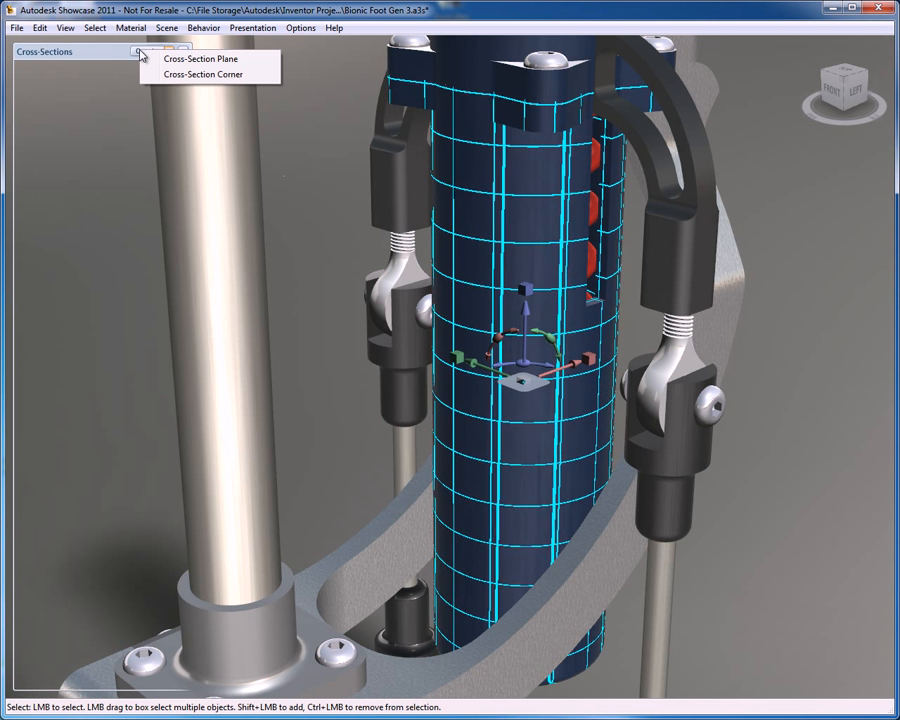
left_click(187, 74)
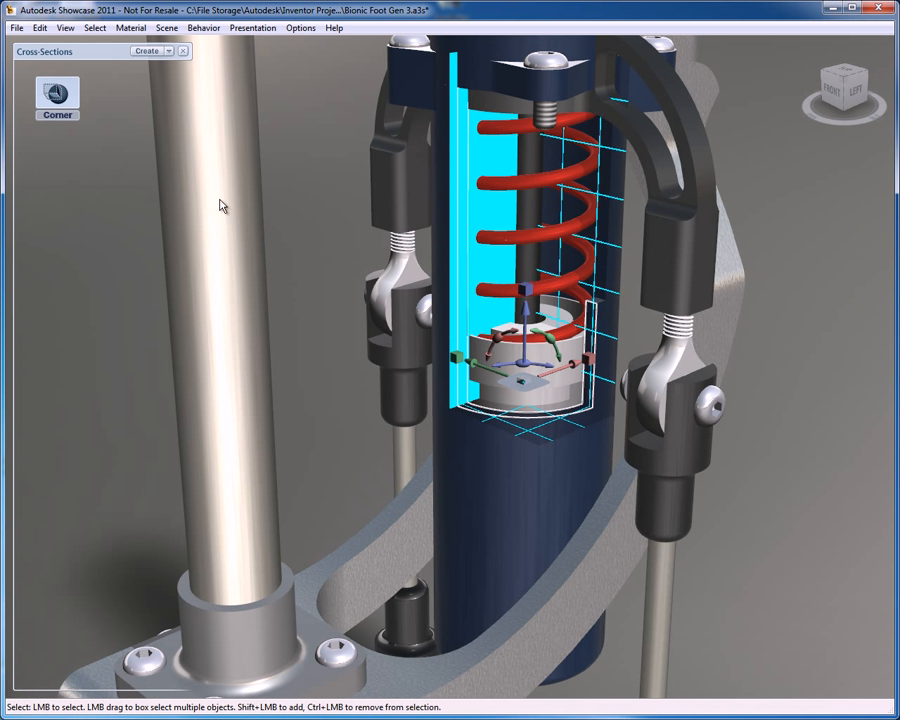
left_click(318, 436)
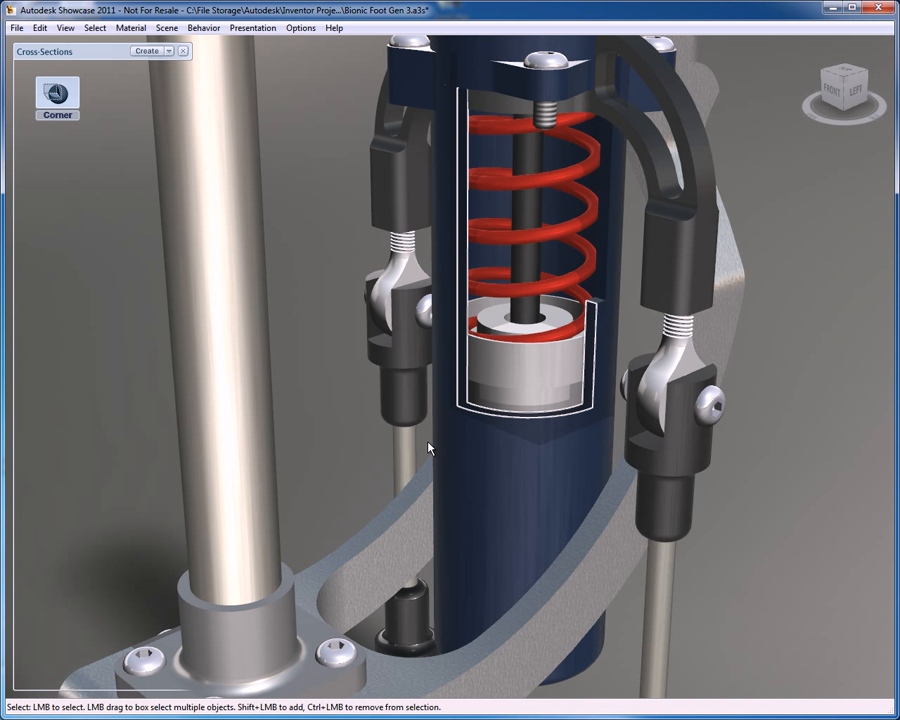
Lower the corner cross-section along the cylinder to expose more of the grey piston below the spring, and deselect it.
left_click(546, 429)
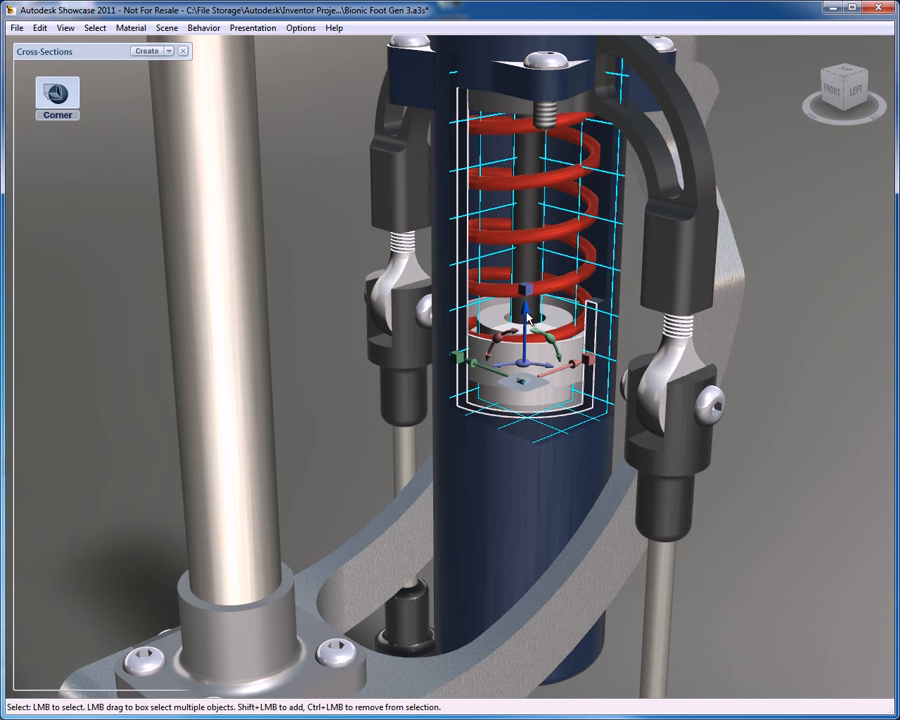
left_click_drag(531, 366, 546, 421)
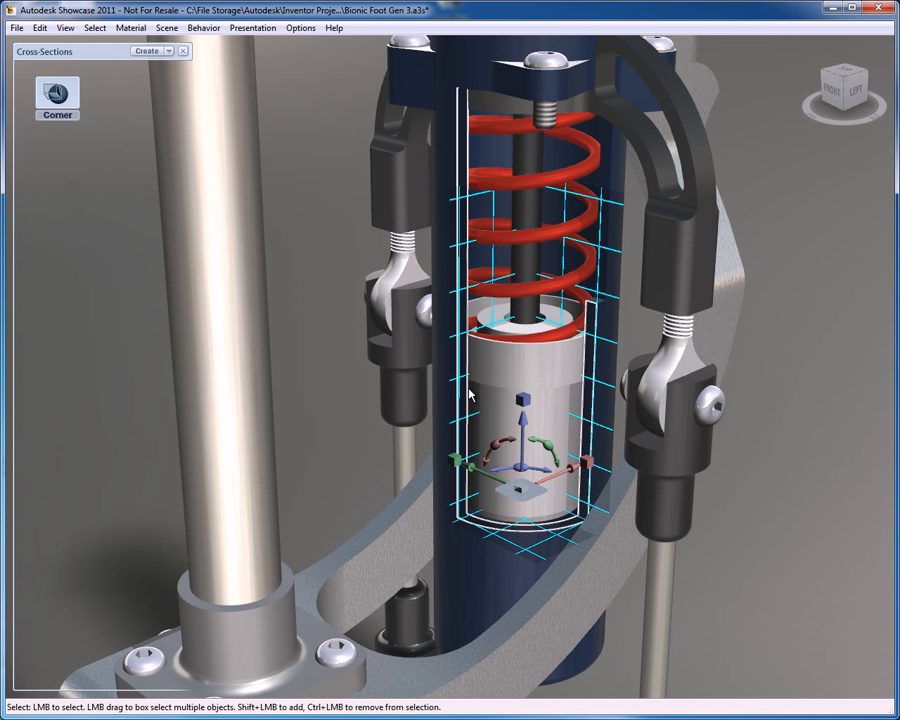
left_click_drag(527, 423, 525, 368)
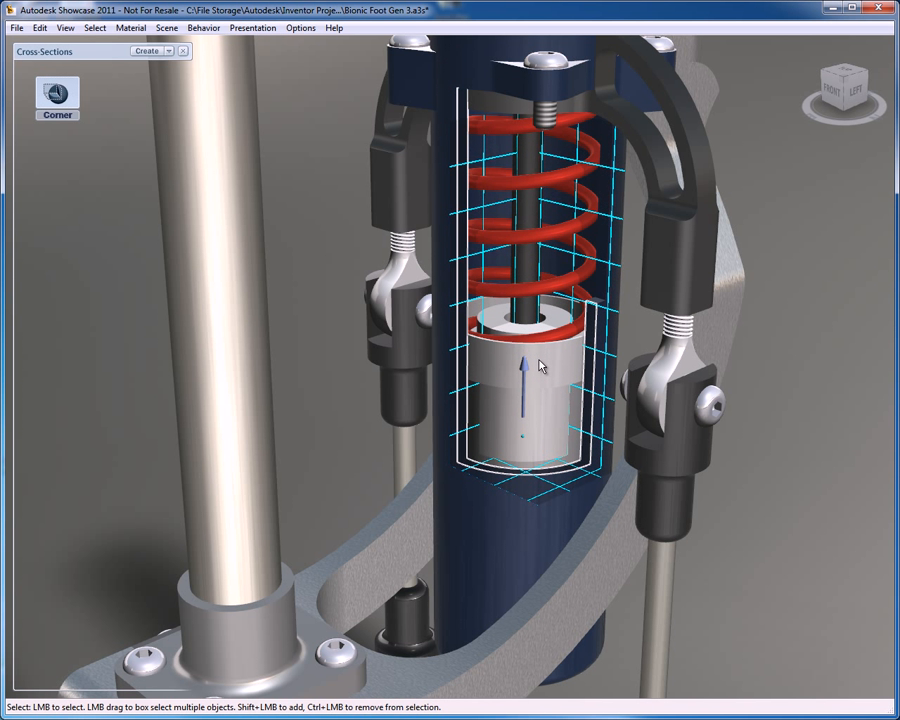
left_click(344, 460)
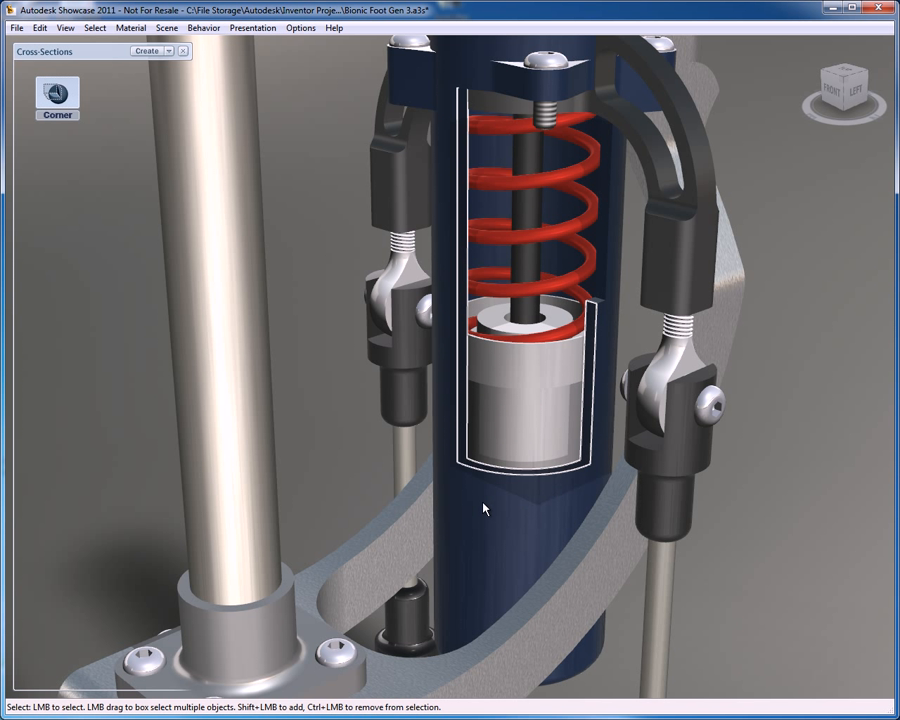
Delete the corner cross-section from the scene and close the cross-section list.
key("shift")
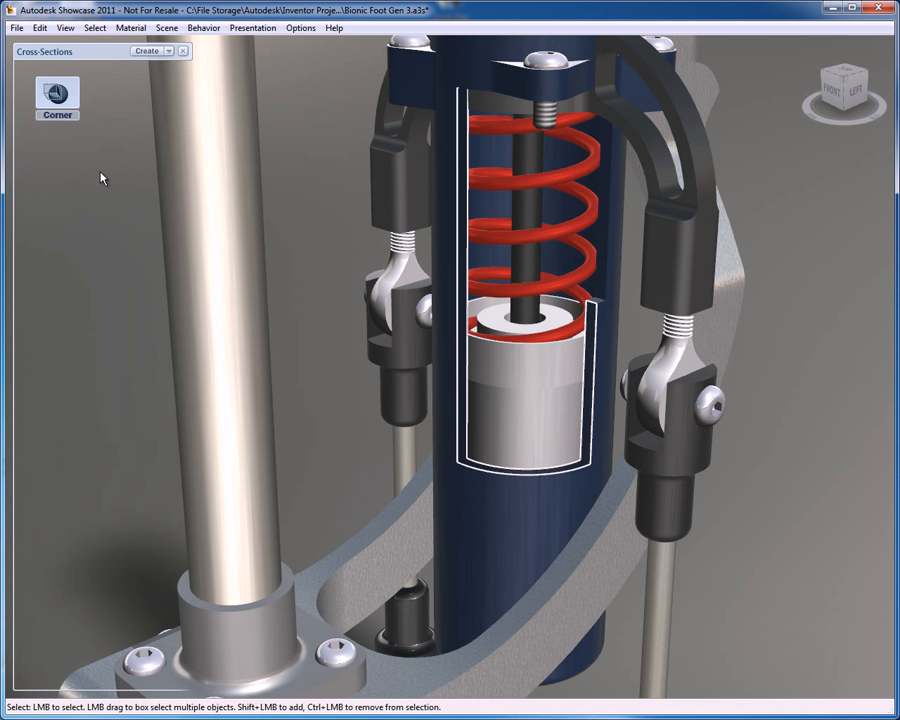
right_click(64, 86)
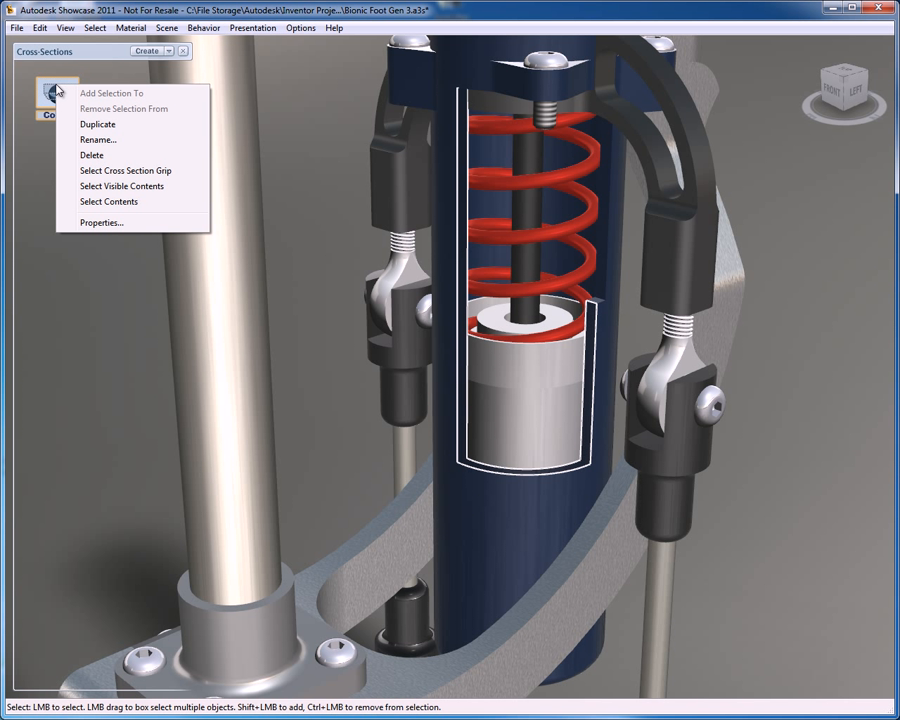
left_click(92, 156)
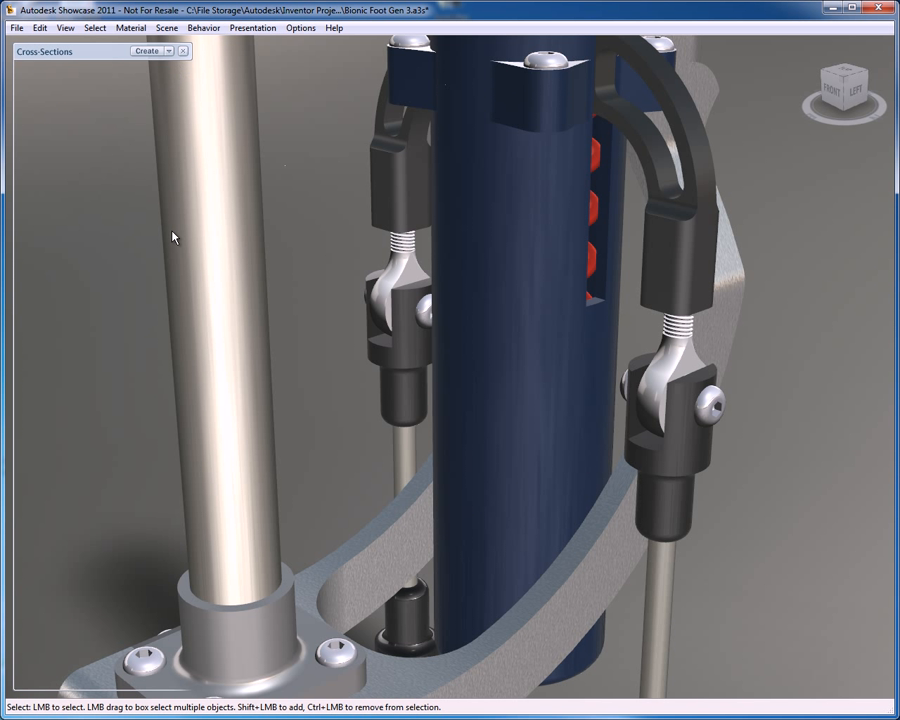
key("x")
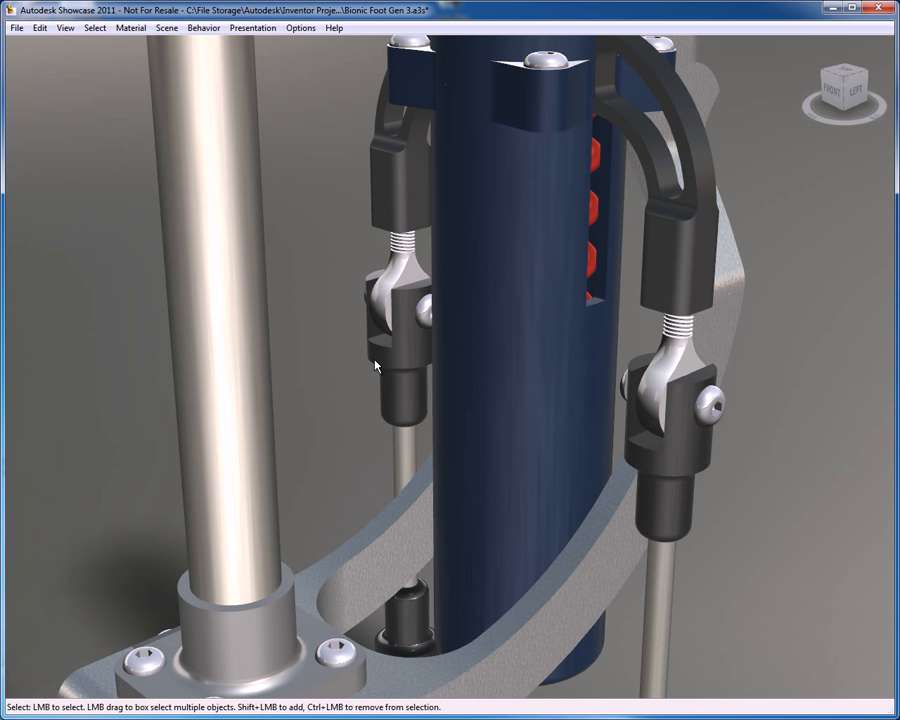
Create a new model lineup among the scene alternatives, with the whole bionic foot in view.
scroll(508, 366, "up", 2)
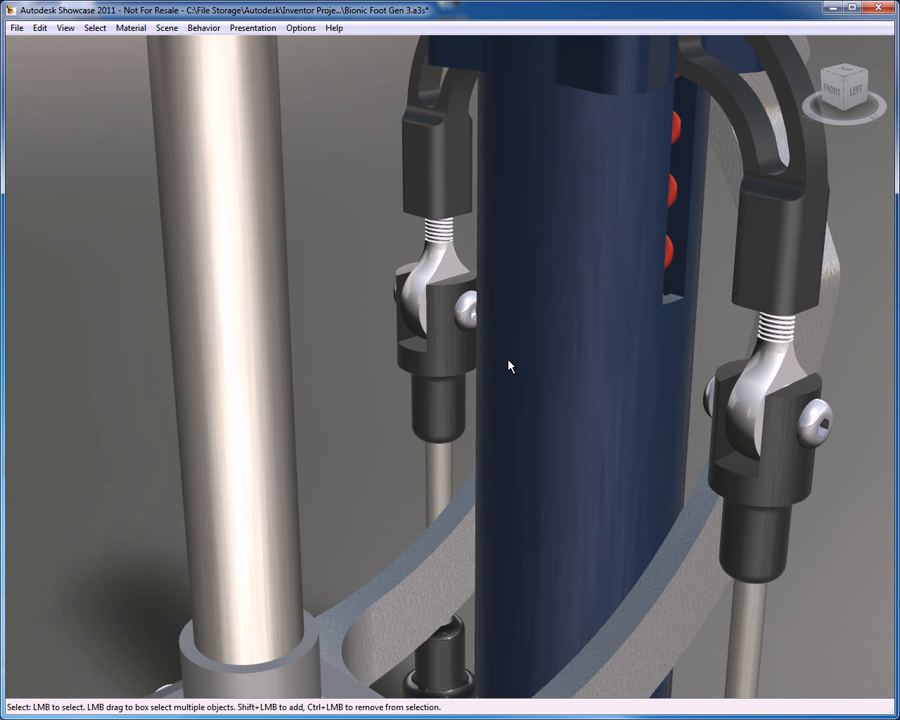
scroll(508, 366, "down", 5)
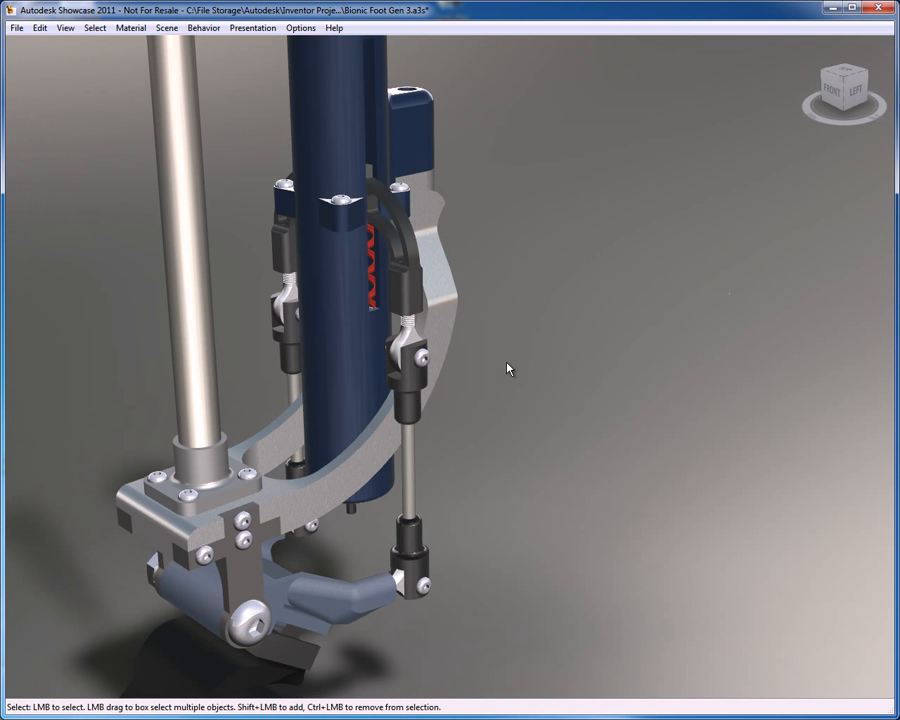
middle_click_drag(342, 299, 523, 328)
scroll(505, 303, "down", 2)
scroll(560, 292, "down", 3)
scroll(544, 318, "down", 4)
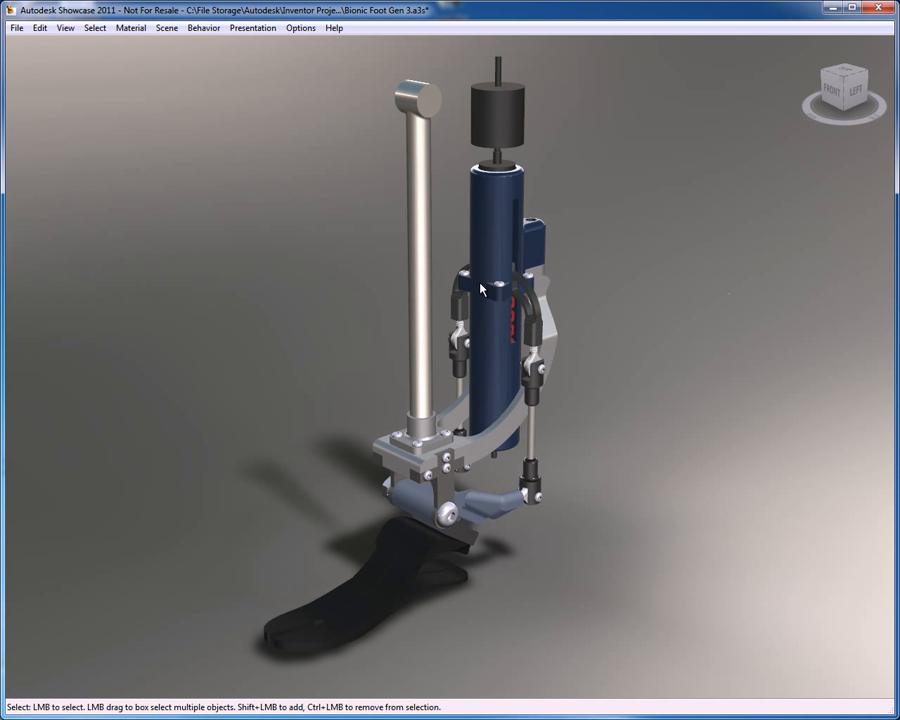
left_click(166, 28)
left_click(203, 28)
mouse_move(166, 28)
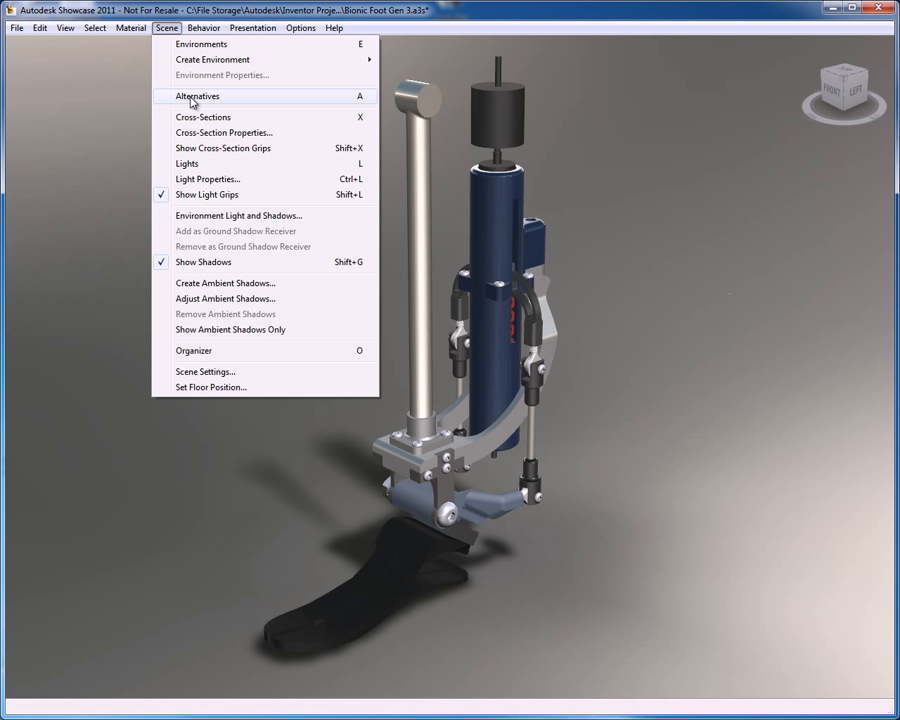
left_click(338, 99)
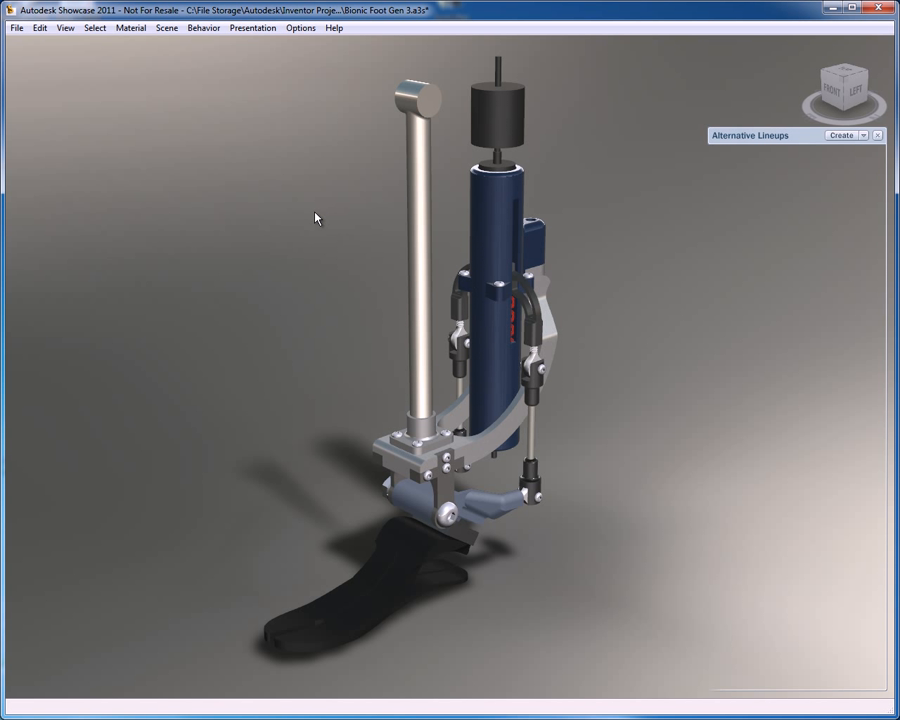
left_click(832, 137)
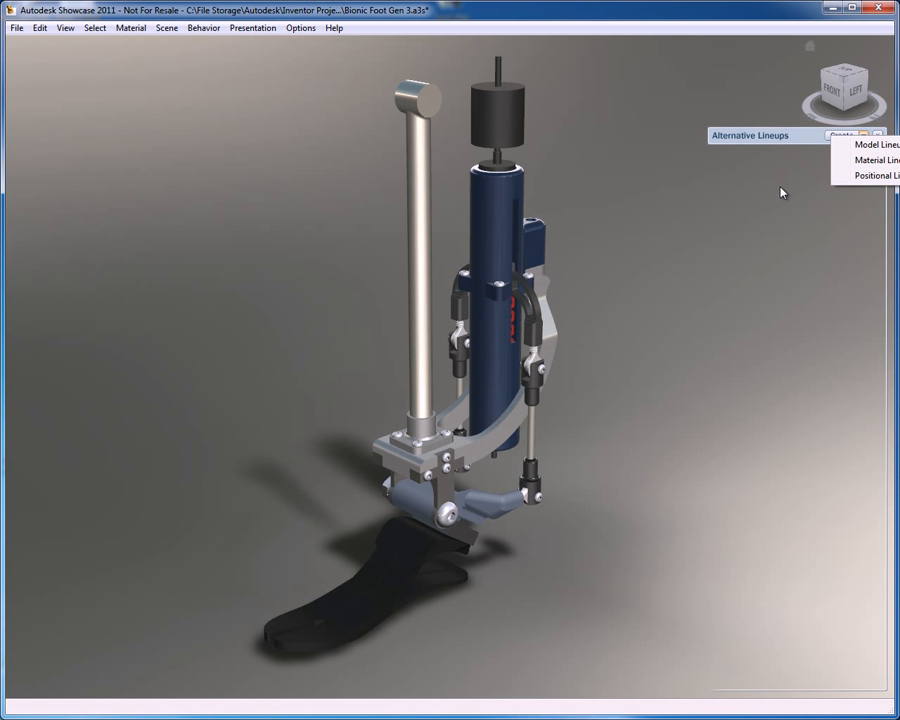
left_click(866, 145)
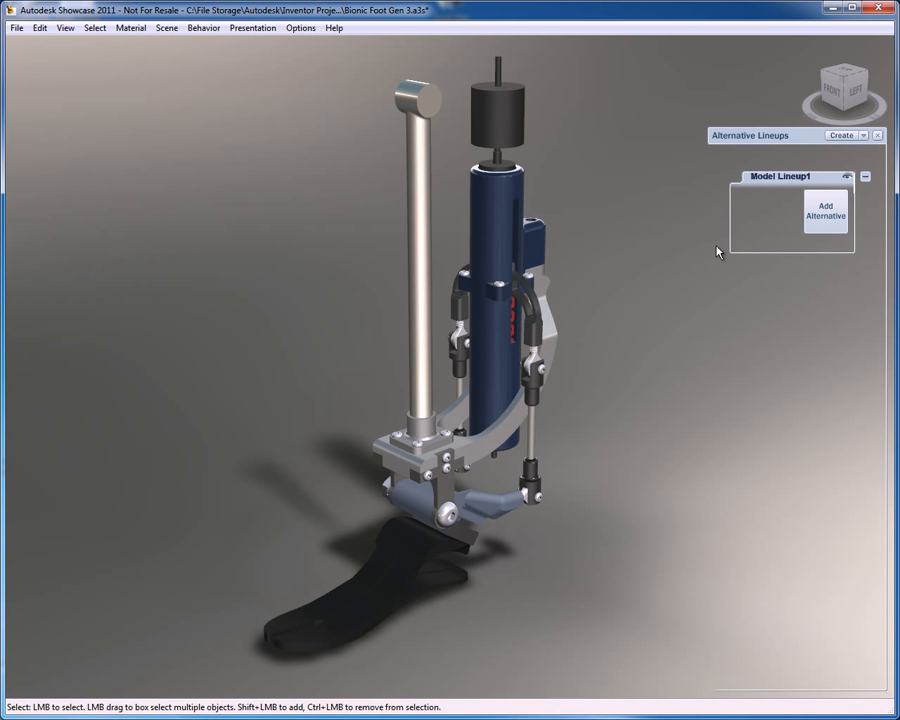
Add the entire foot assembly as the first alternative in the model lineup and name it Master.
key("ctrl+a")
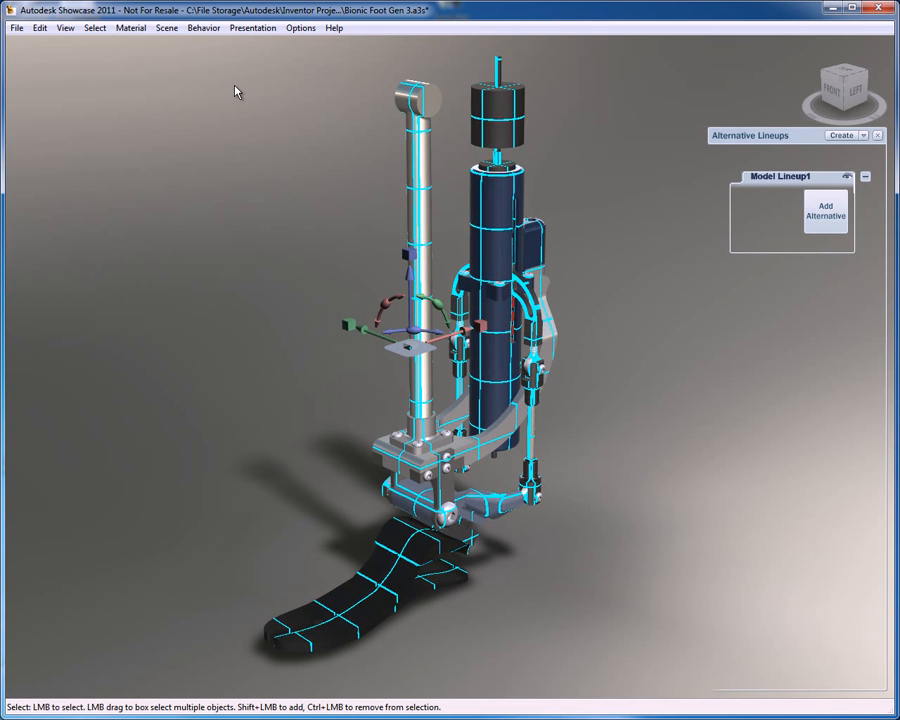
left_click(827, 220)
double_click(778, 240)
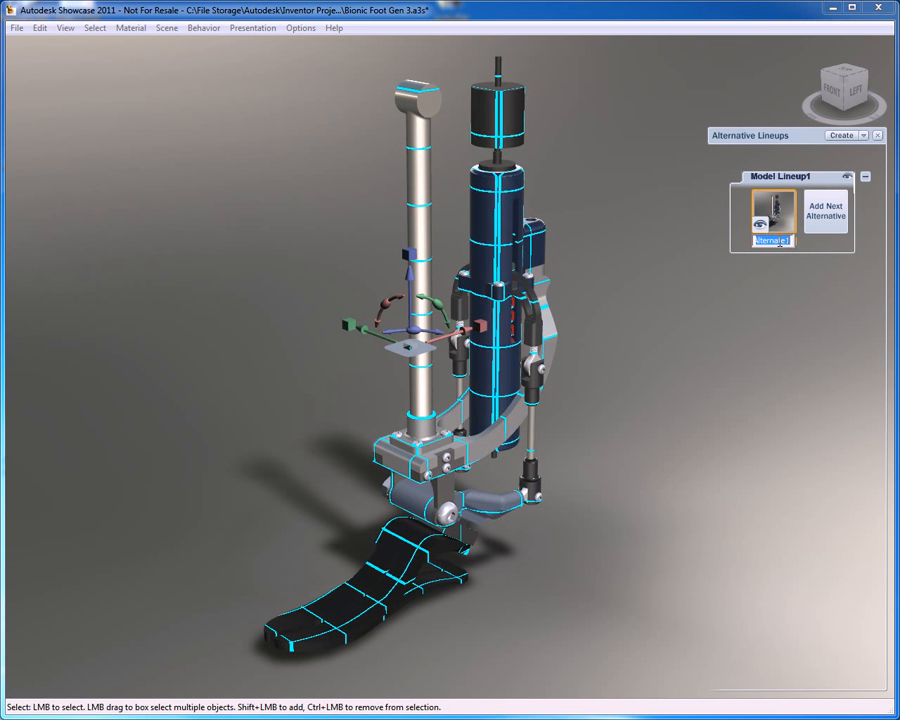
type("Aaster")
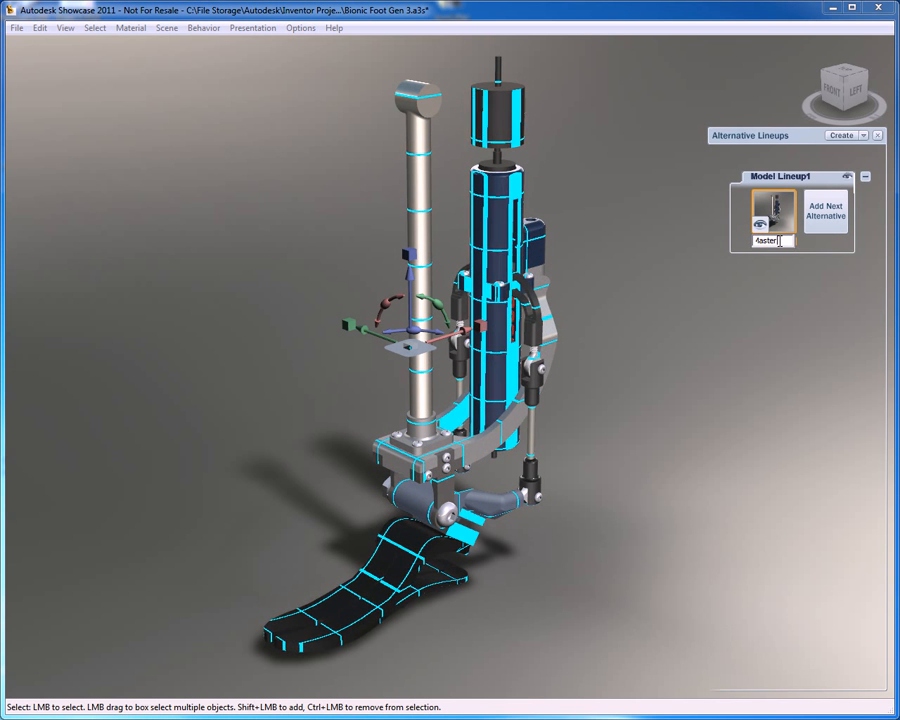
key("Return")
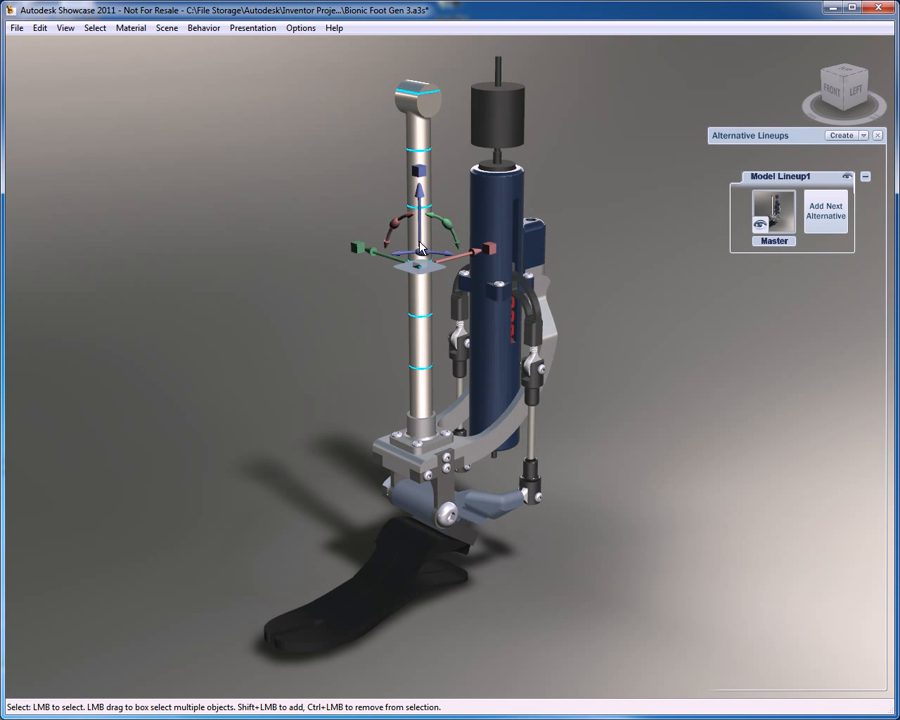
Add a second model alternative containing the whole assembly except the long vertical tibia tube.
left_click_drag(487, 424, 319, 96)
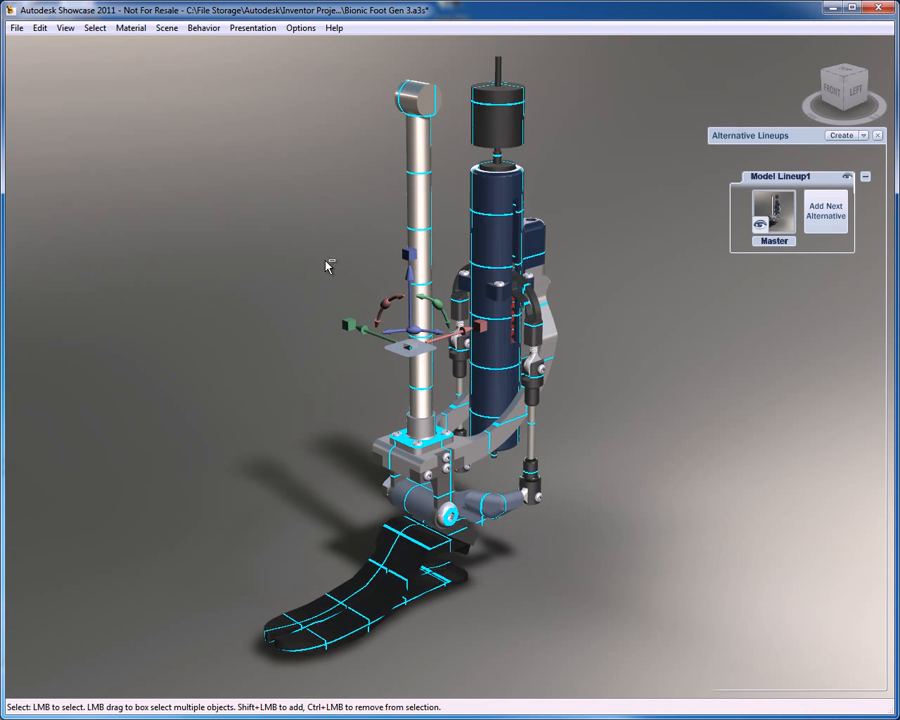
key("ctrl")
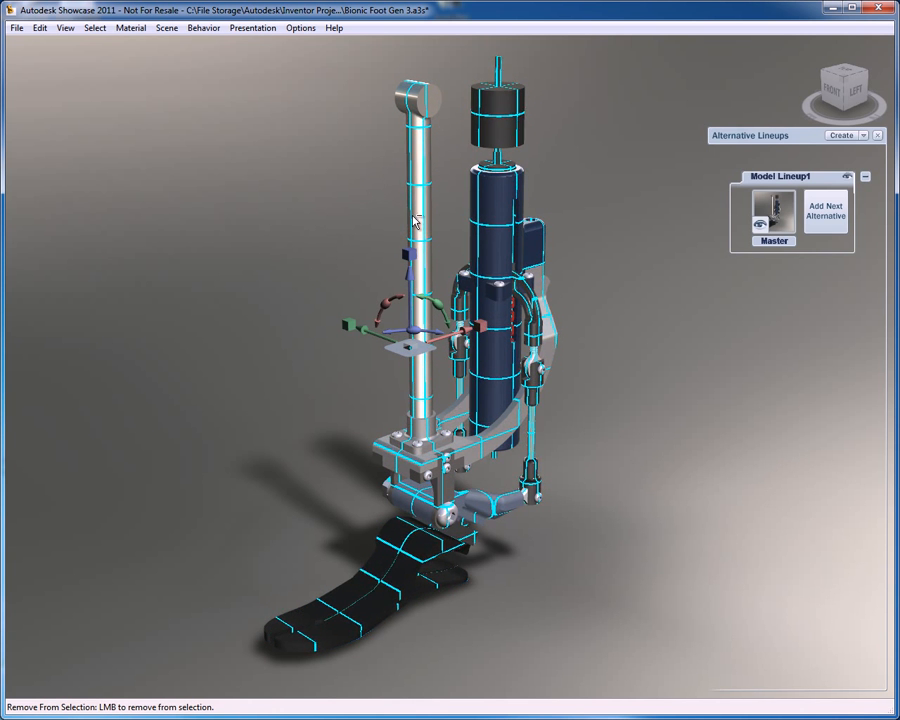
left_click(418, 201, "ctrl")
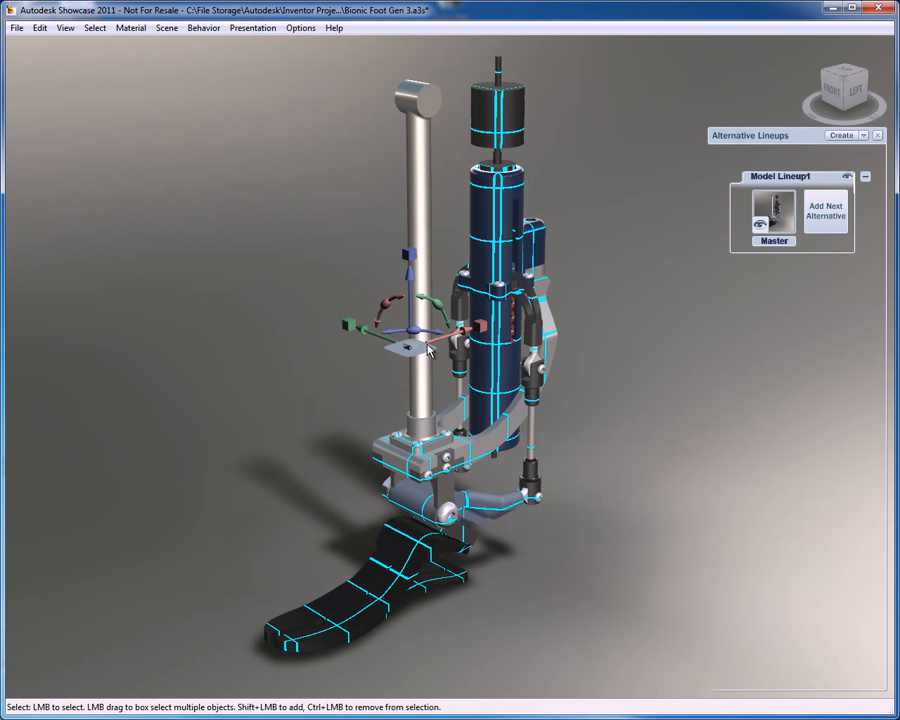
left_click(822, 222)
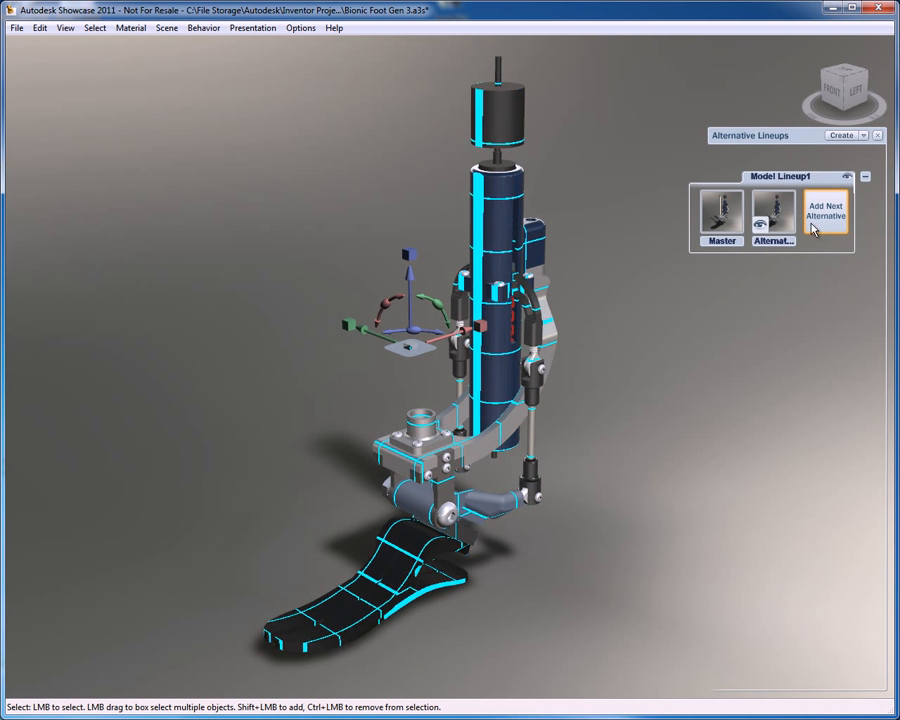
Rename the second model alternative as No Tibia.
double_click(775, 241)
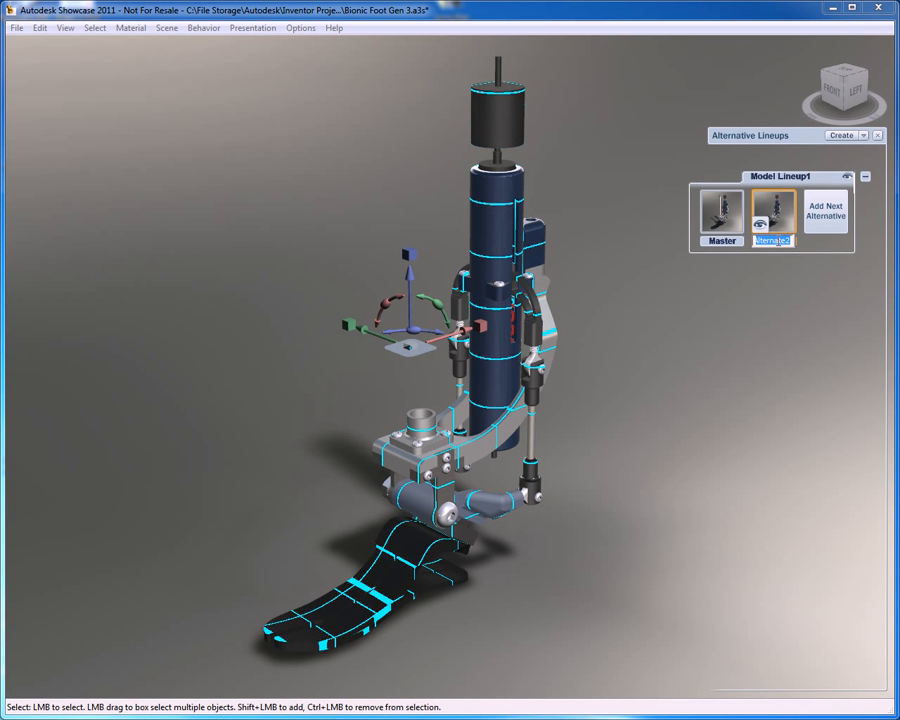
type("No Tibe")
key("BackSpace")
type("ia")
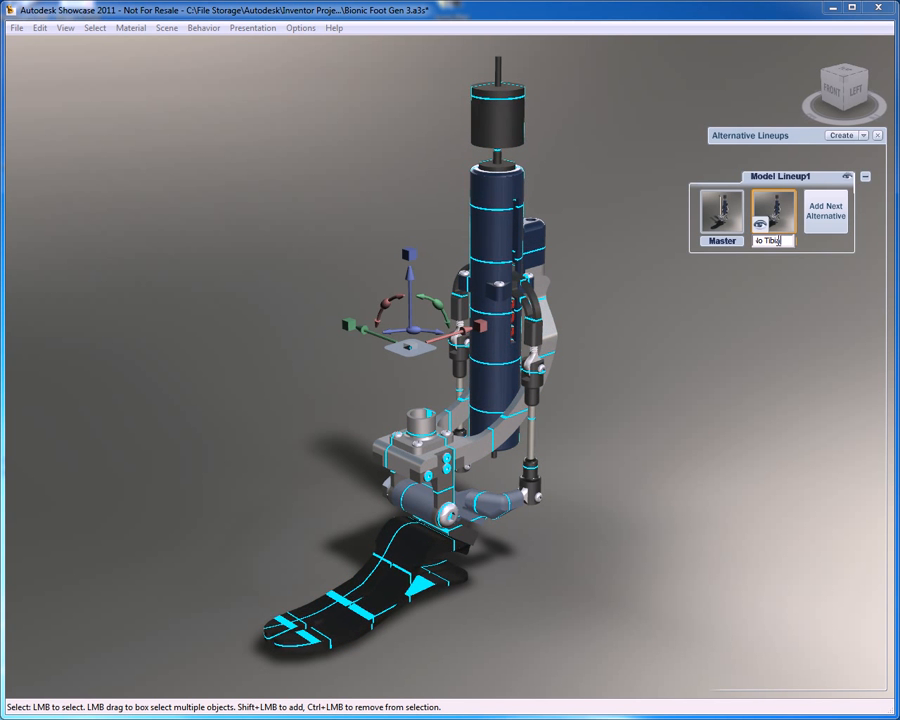
left_click(767, 285)
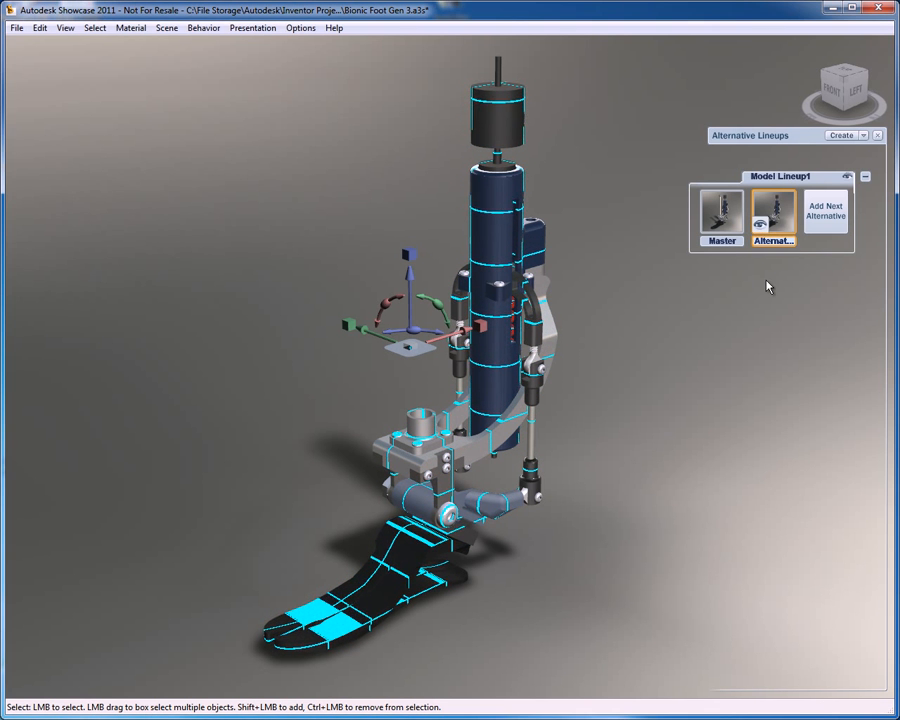
Compare the Master and No Tibia alternatives by switching between them several times, finishing on Master.
left_click(720, 218)
left_click(772, 222)
left_click(733, 218)
left_click(770, 218)
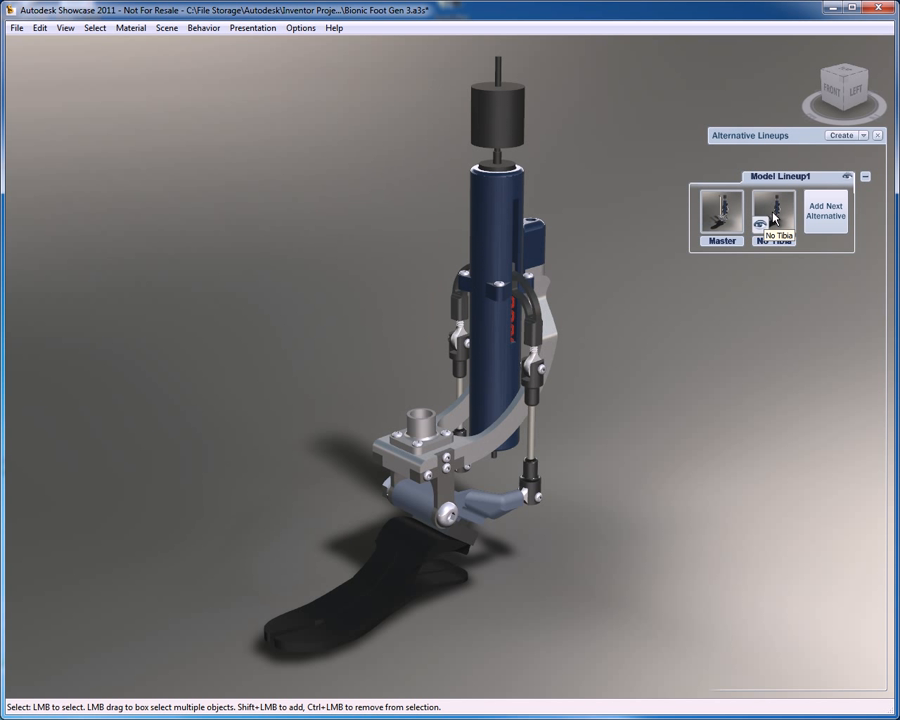
left_click(720, 218)
left_click(772, 222)
left_click(727, 217)
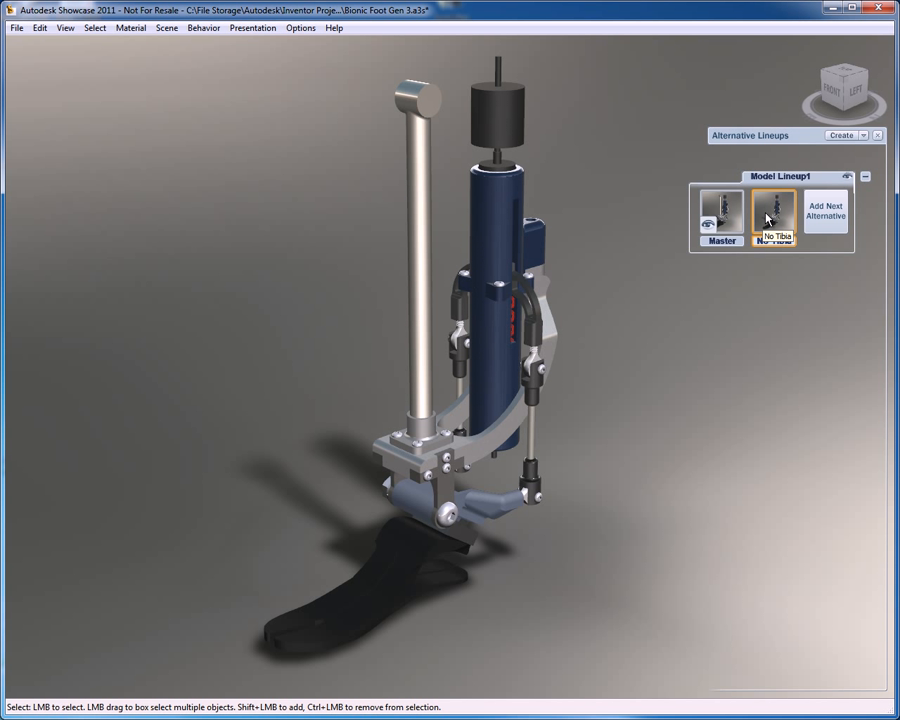
left_click(767, 219)
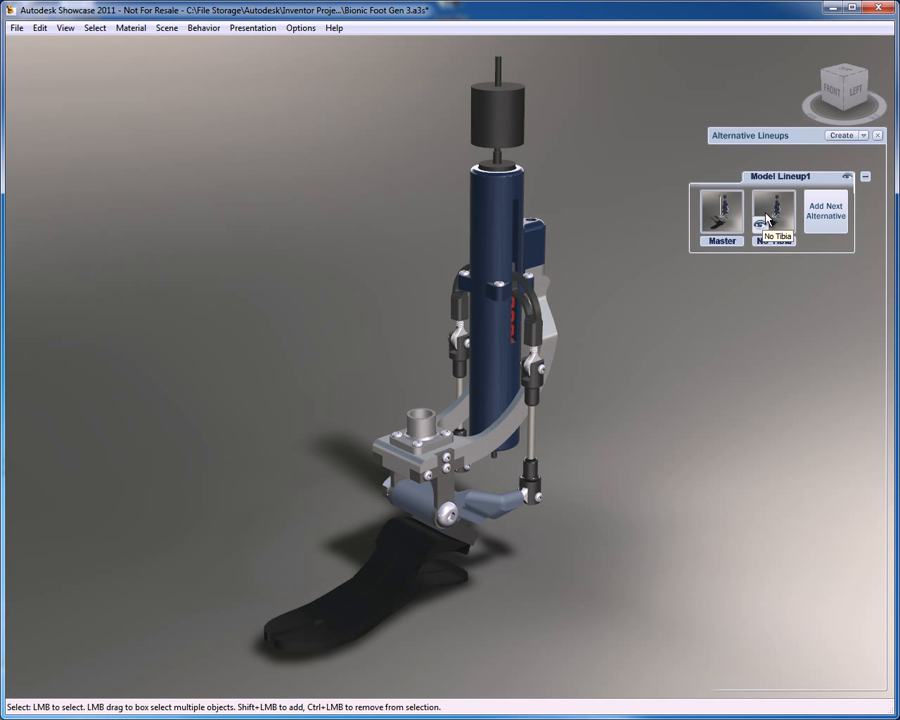
left_click(722, 217)
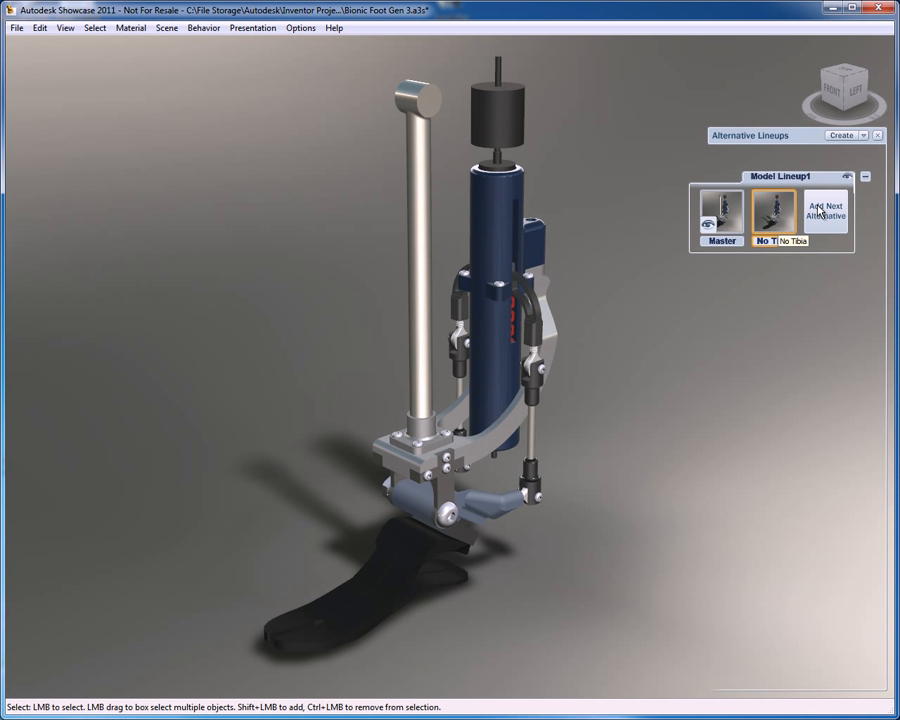
Collapse the model lineup and create a new material lineup below it.
left_click(866, 176)
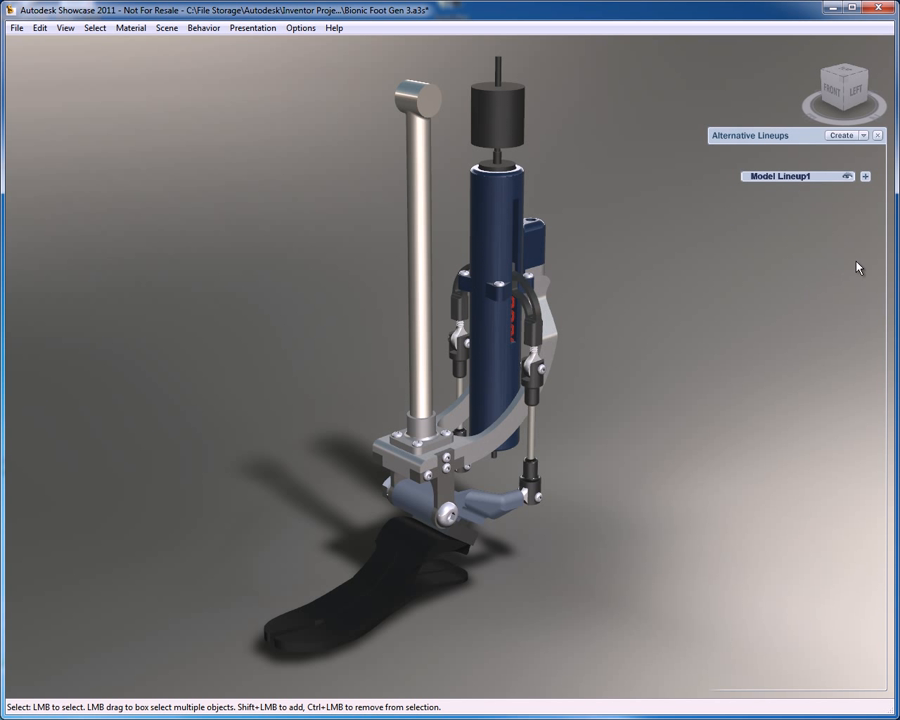
left_click(832, 139)
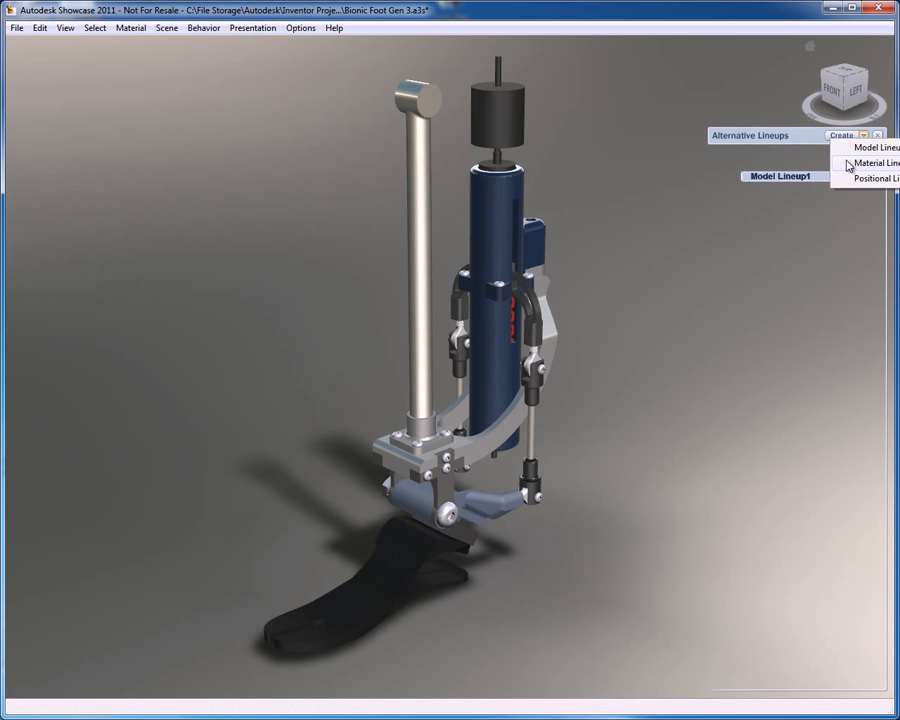
left_click(856, 163)
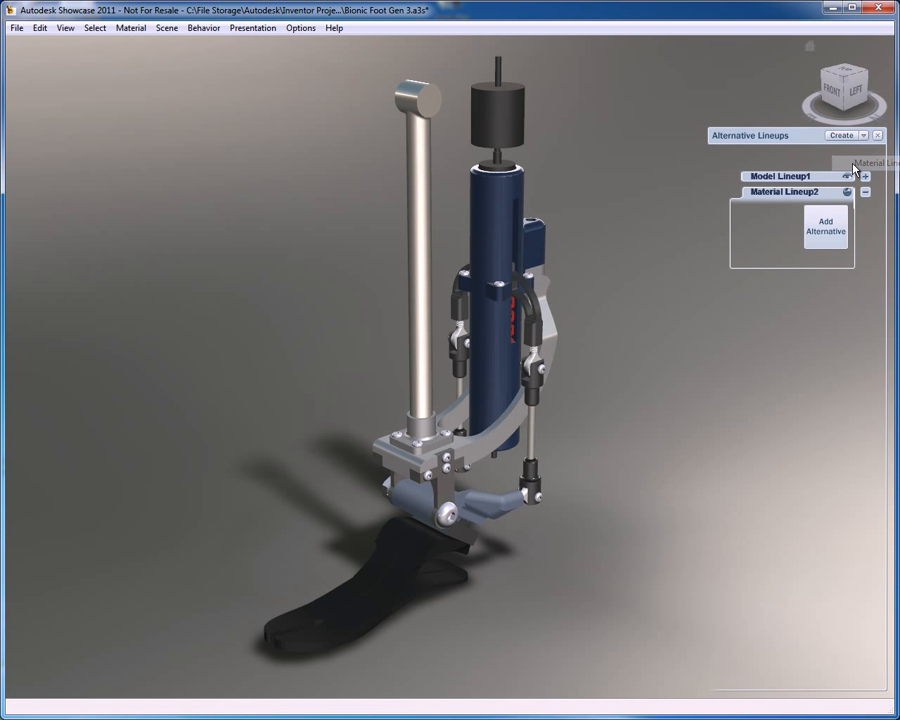
Add the entire foot as the first material alternative, name it Master, and clear the selection.
left_click_drag(588, 622, 277, 60)
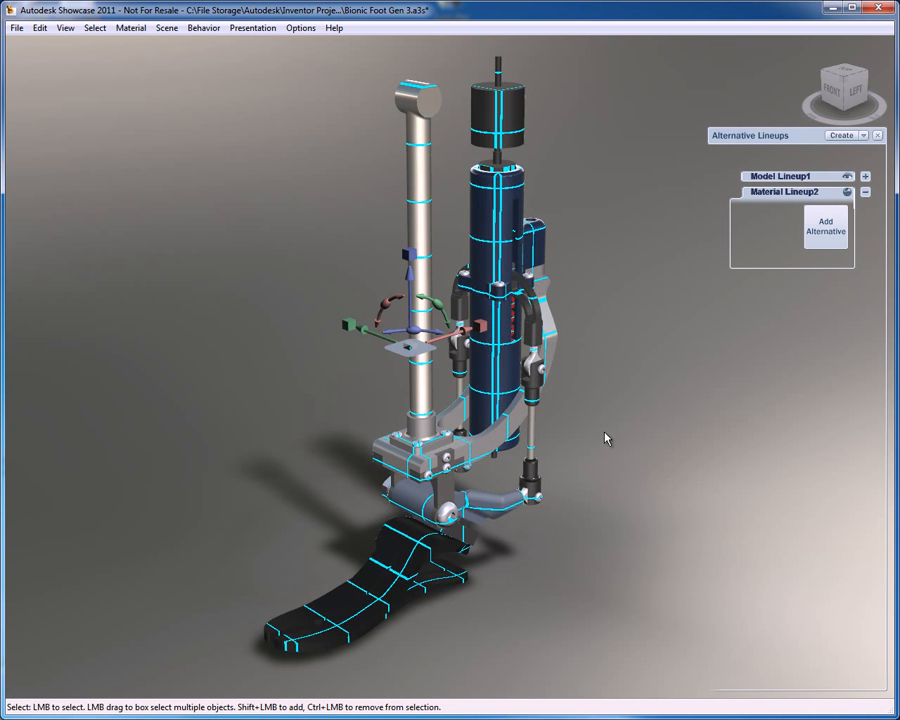
left_click(835, 230)
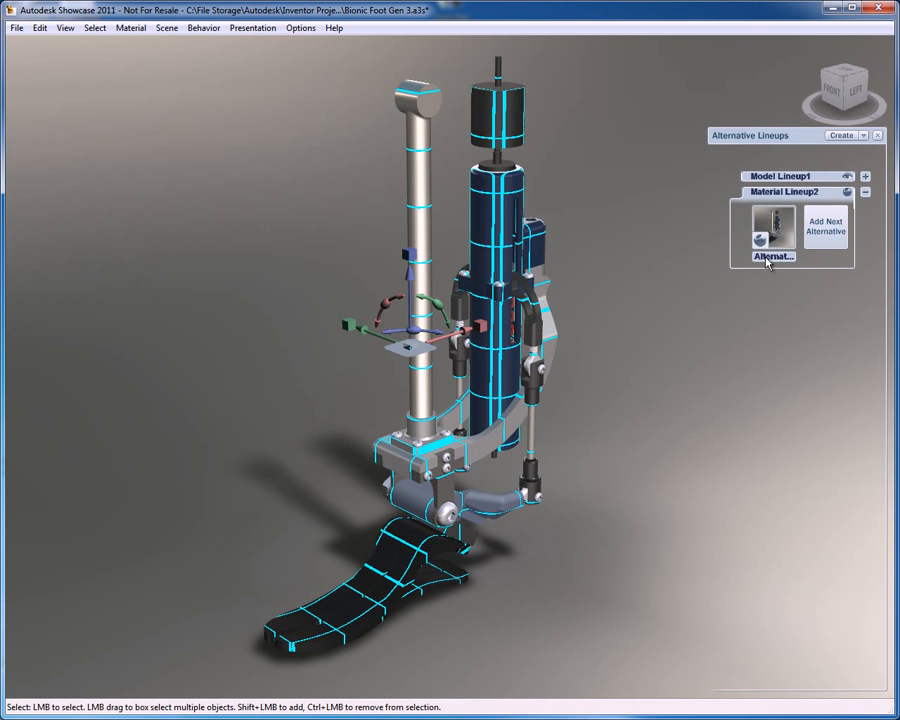
double_click(768, 260)
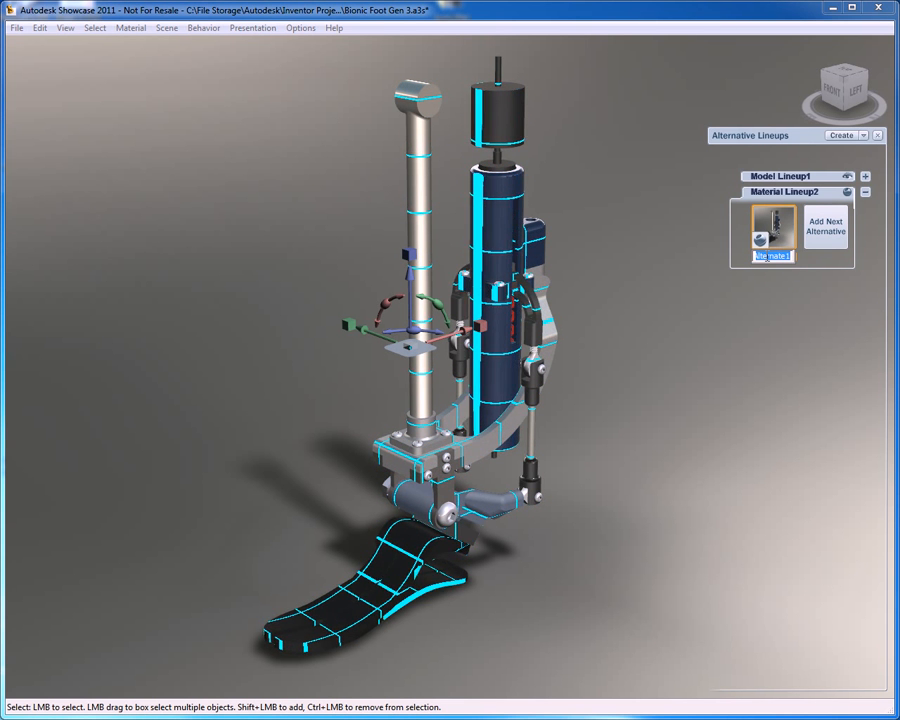
type("Aaster")
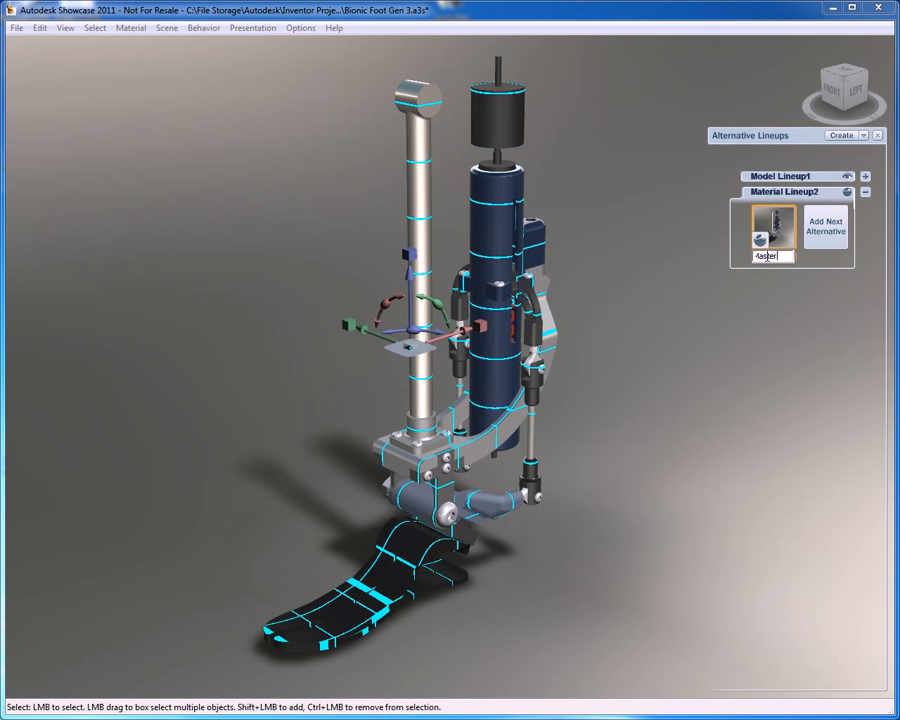
left_click(781, 376)
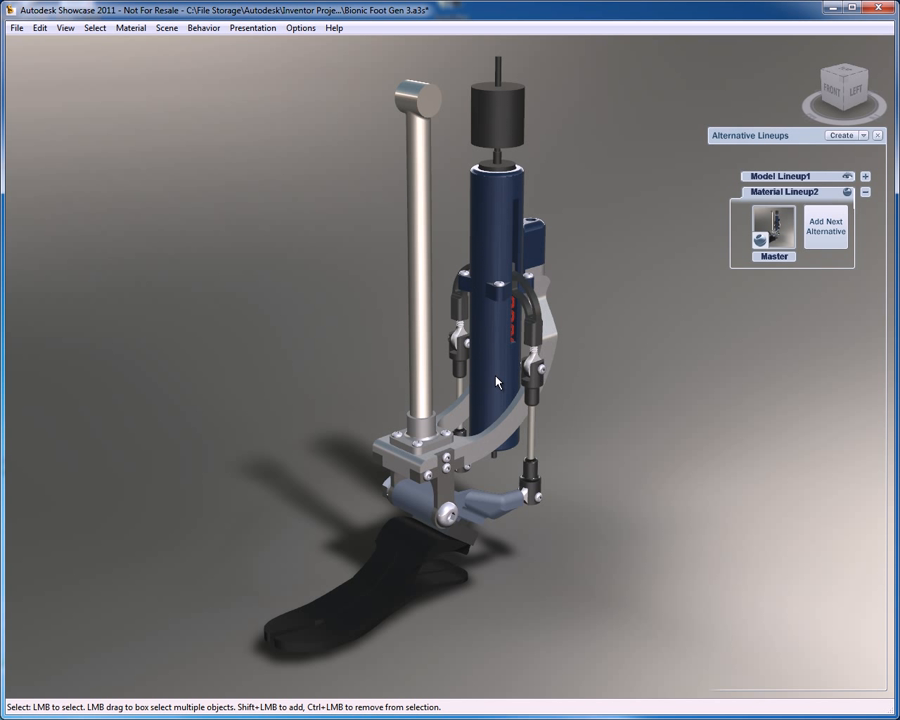
Apply the Glass Clear material to the lower blue cylinder cover and clear the selection.
key("m")
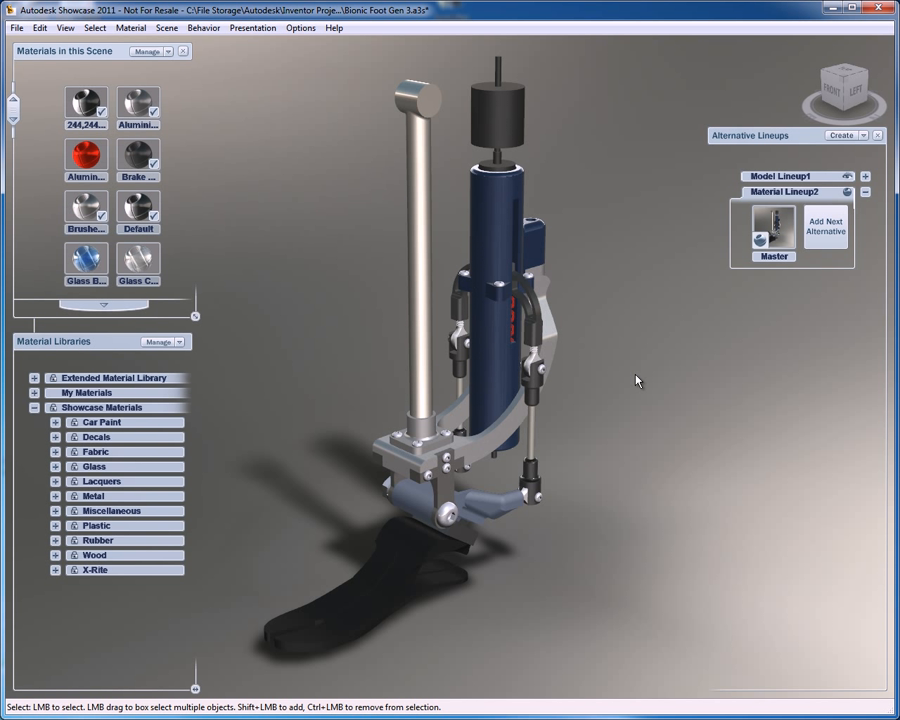
left_click(506, 378)
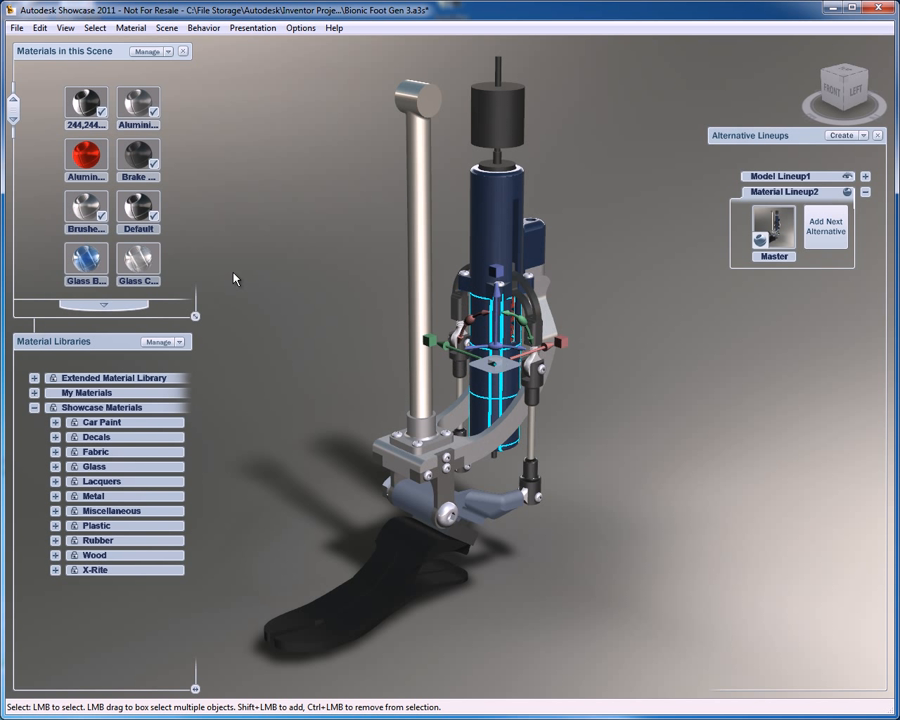
left_click(147, 266)
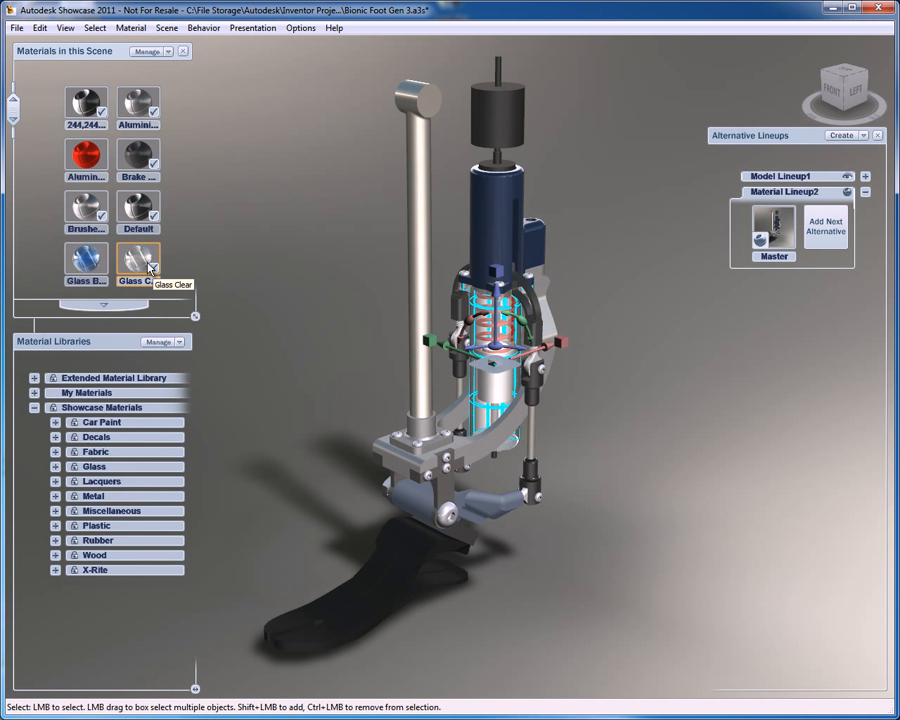
left_click(315, 358)
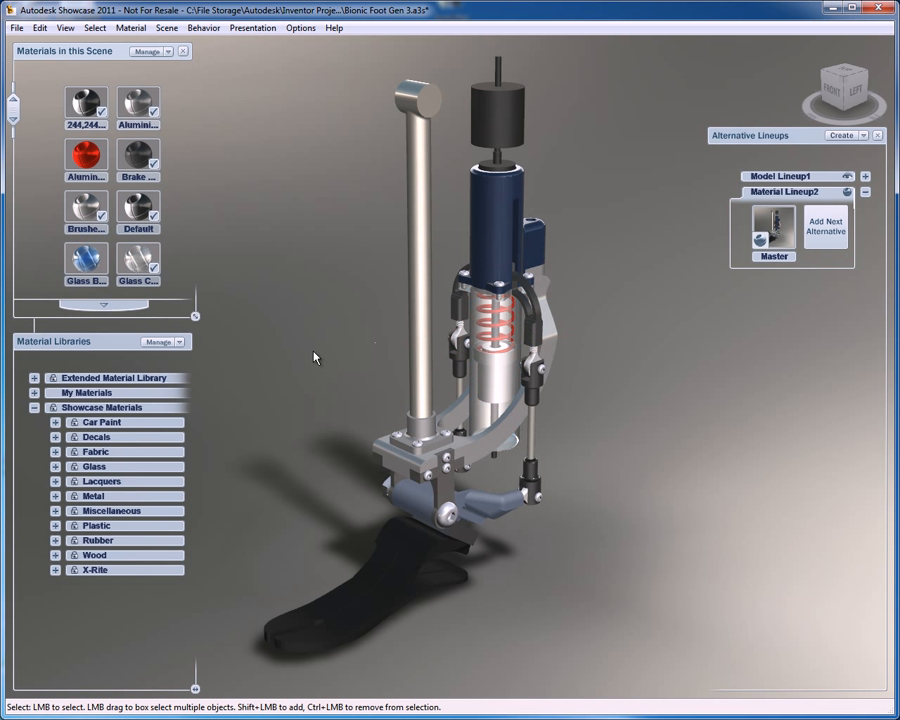
Add the entire foot as the second material alternative and name it Glass Cover.
left_click_drag(579, 589, 341, 72)
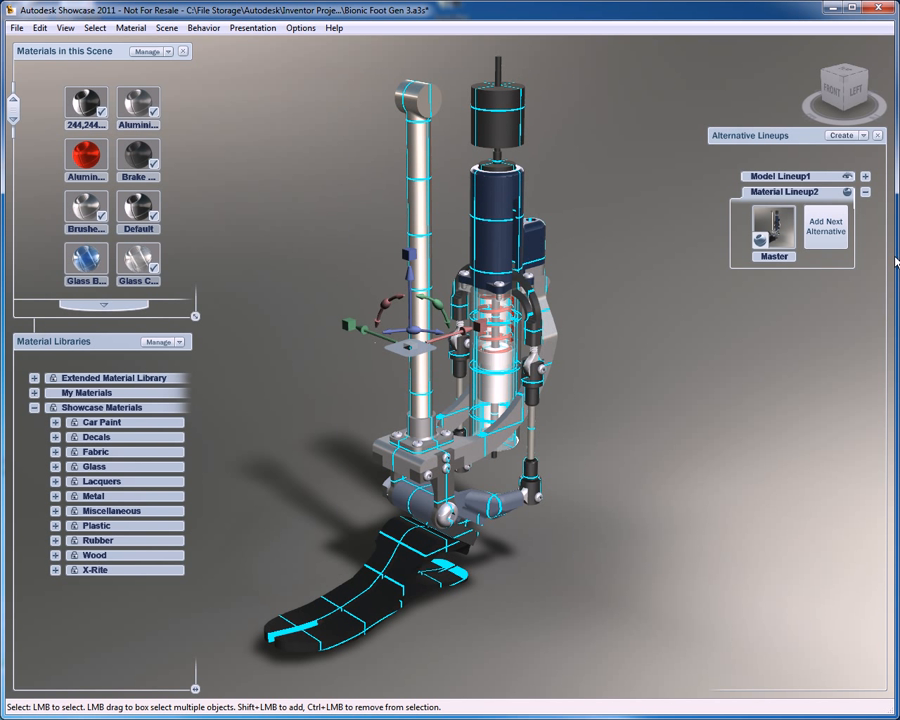
left_click(830, 228)
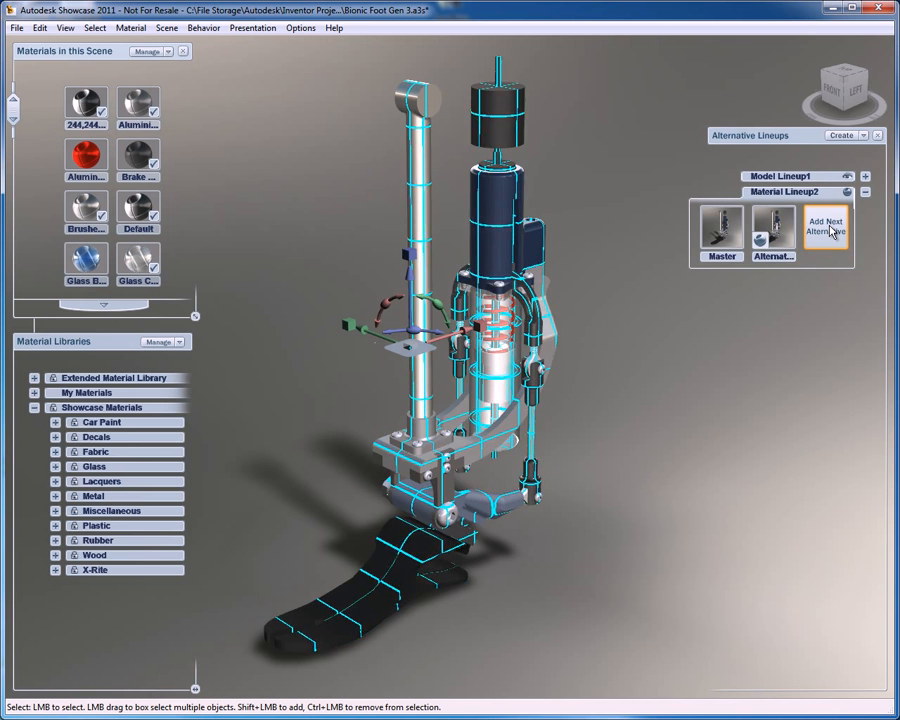
double_click(775, 257)
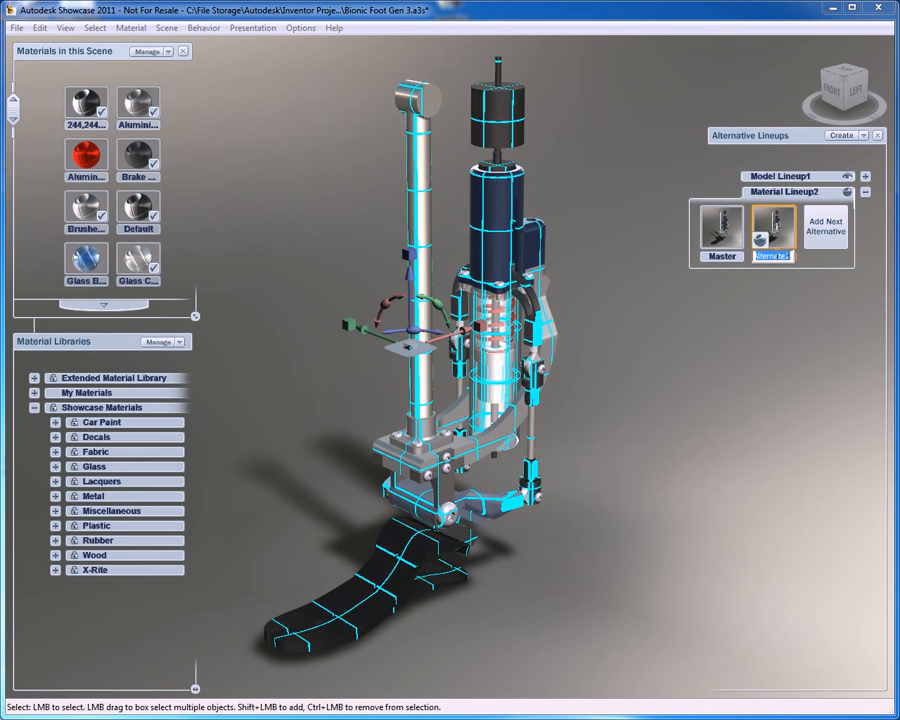
type("3ass Cover")
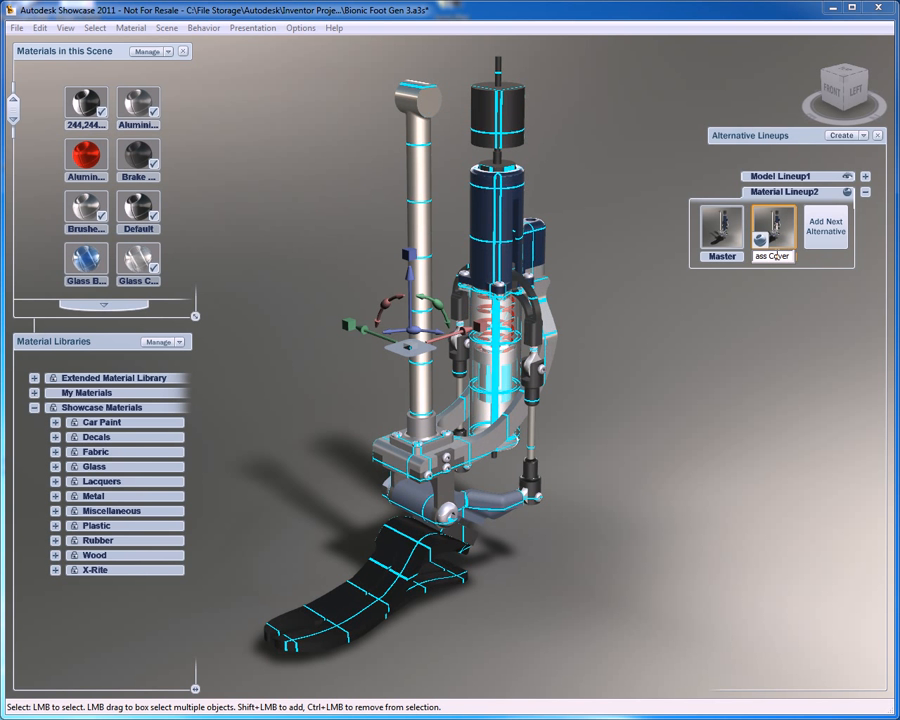
left_click(787, 305)
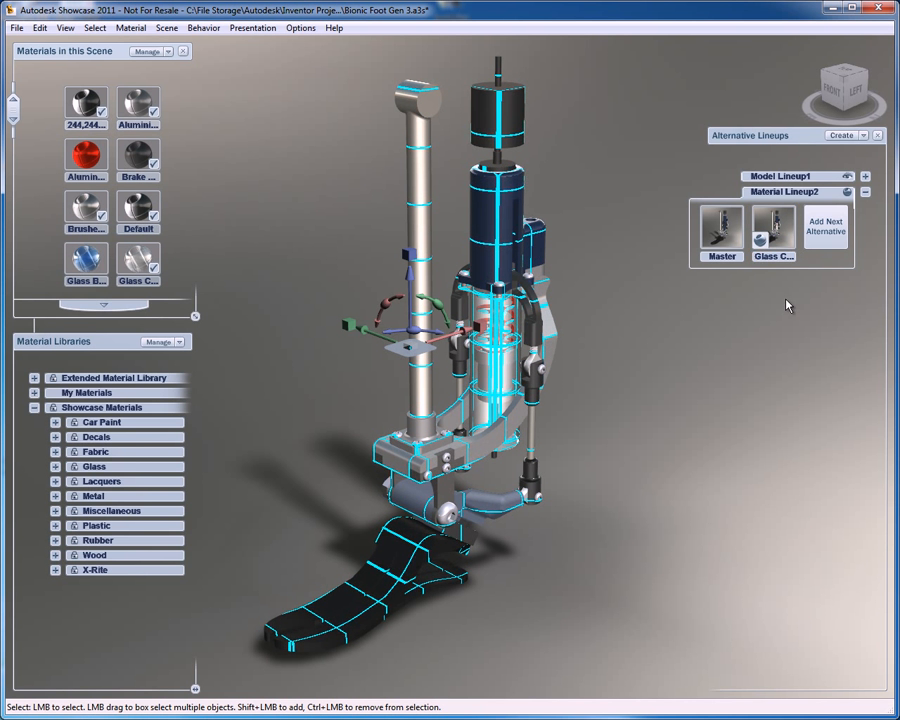
Compare the Master and Glass Cover material alternatives by switching between them several times, finishing on Master.
left_click(722, 236)
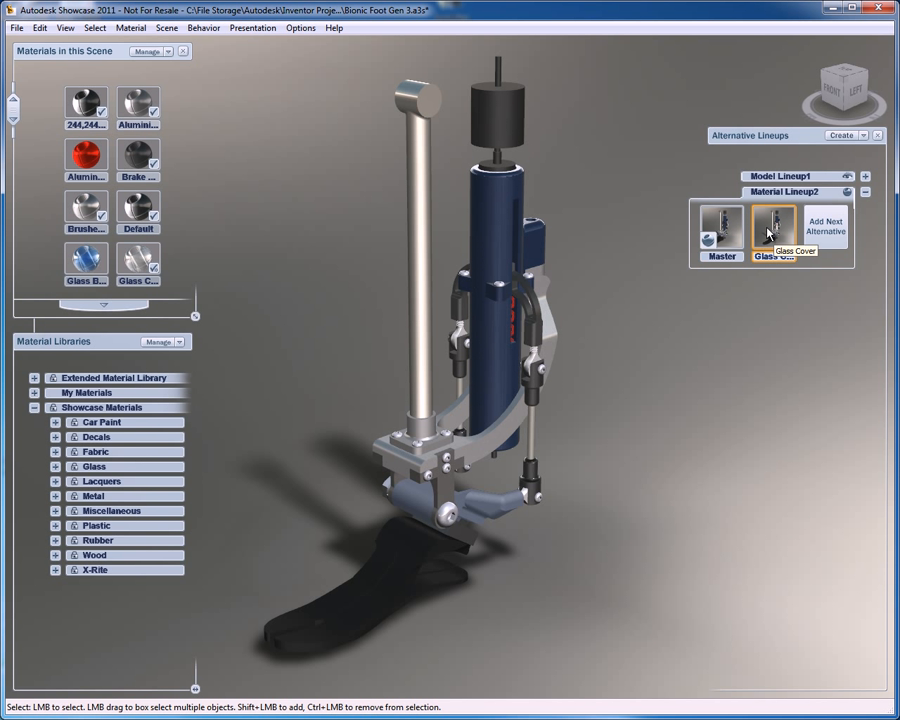
left_click(769, 236)
left_click(726, 236)
left_click(775, 236)
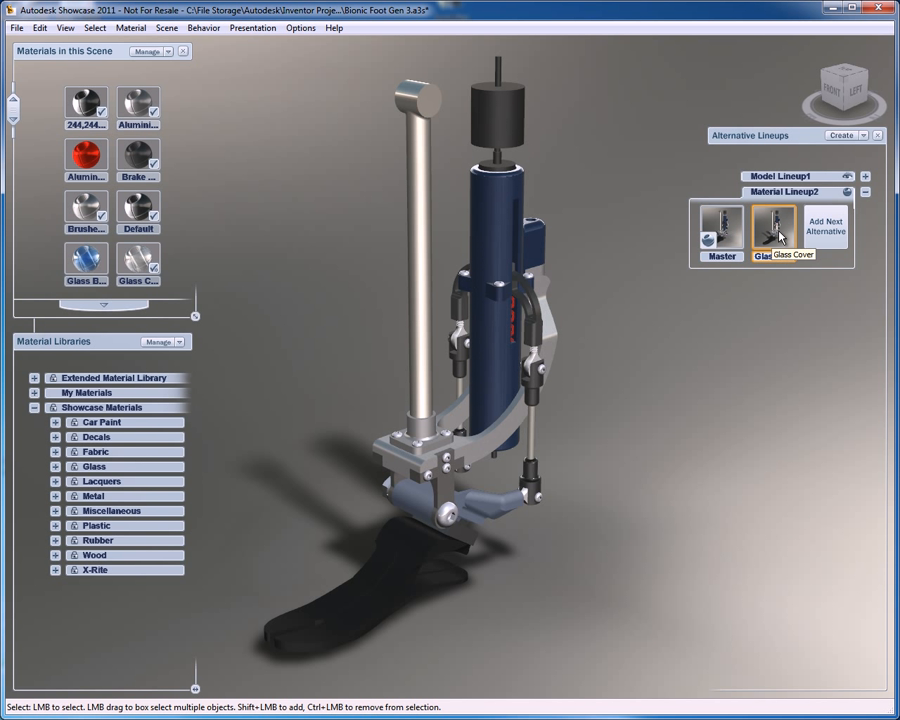
left_click(727, 232)
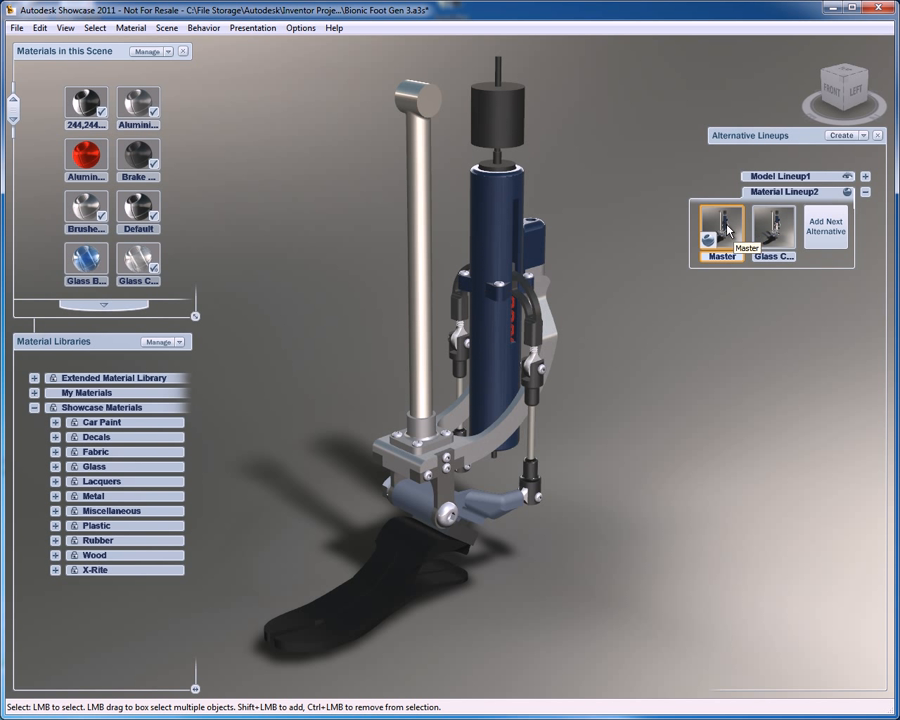
left_click(767, 233)
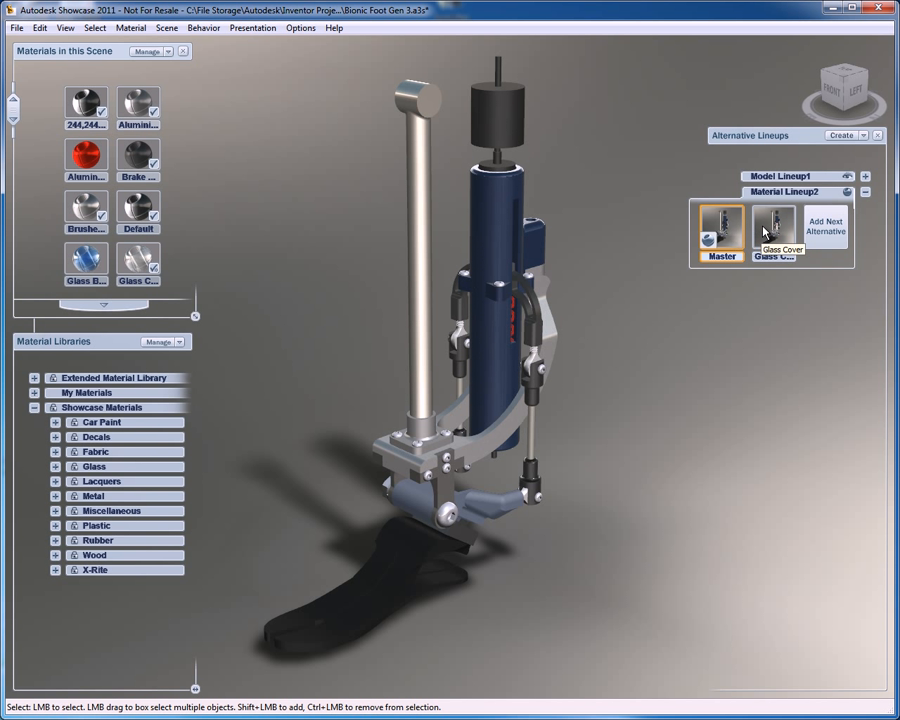
Collapse the material lineup and create a new positional lineup below it.
left_click(866, 192)
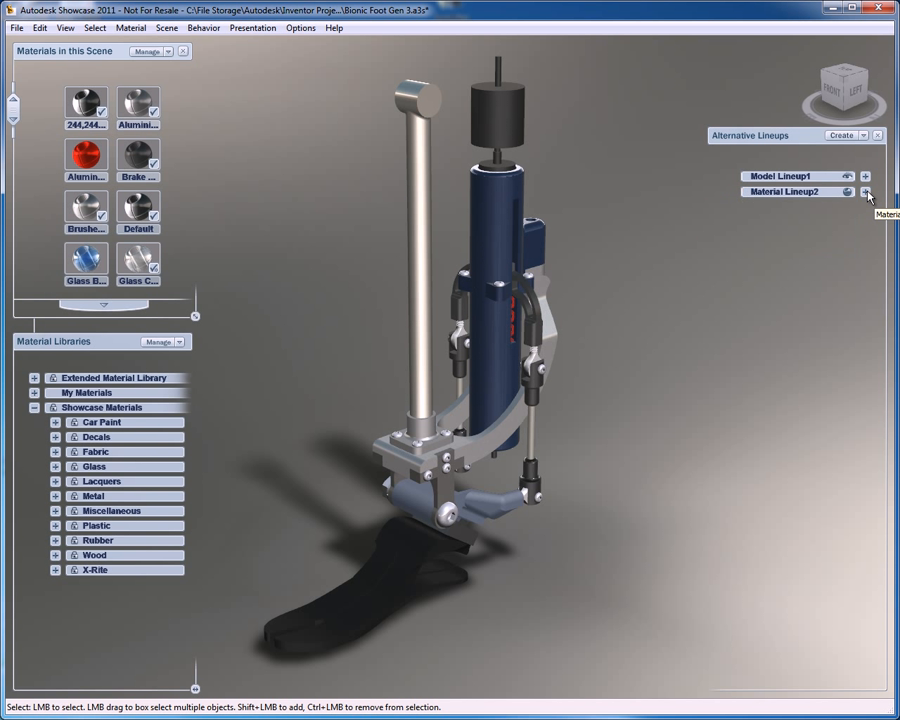
left_click(832, 137)
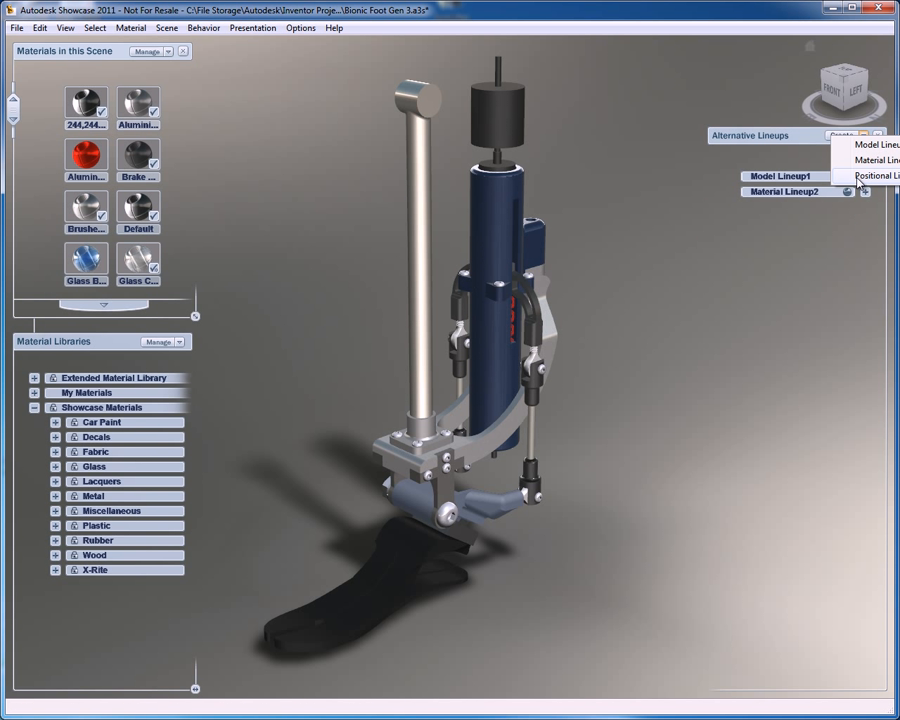
left_click(857, 177)
Add the entire foot as the first positional alternative, name it Master, and clear the selection.
left_click_drag(617, 610, 321, 116)
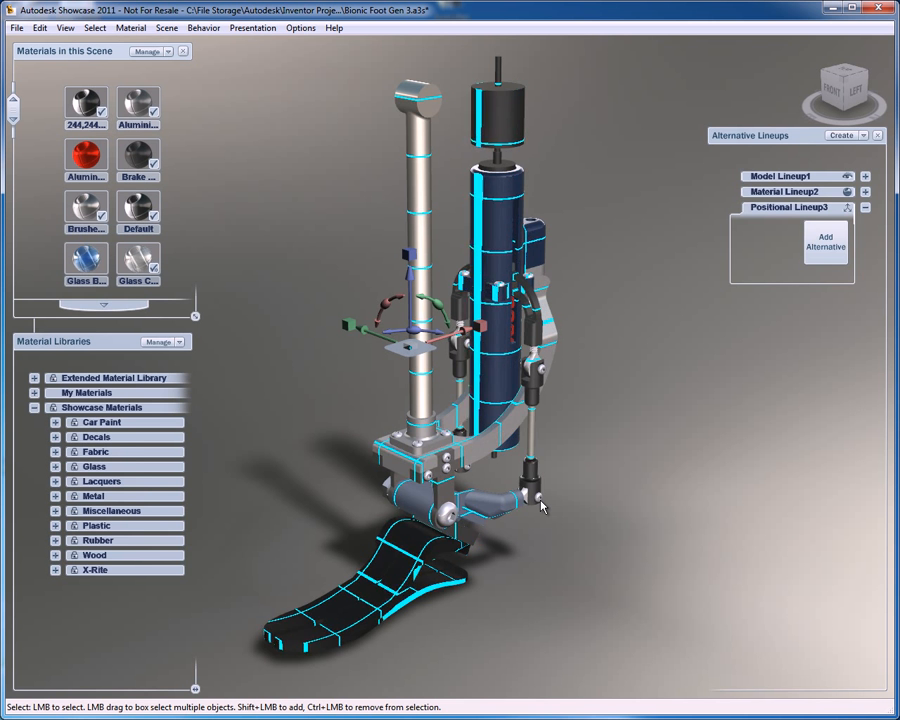
left_click(833, 258)
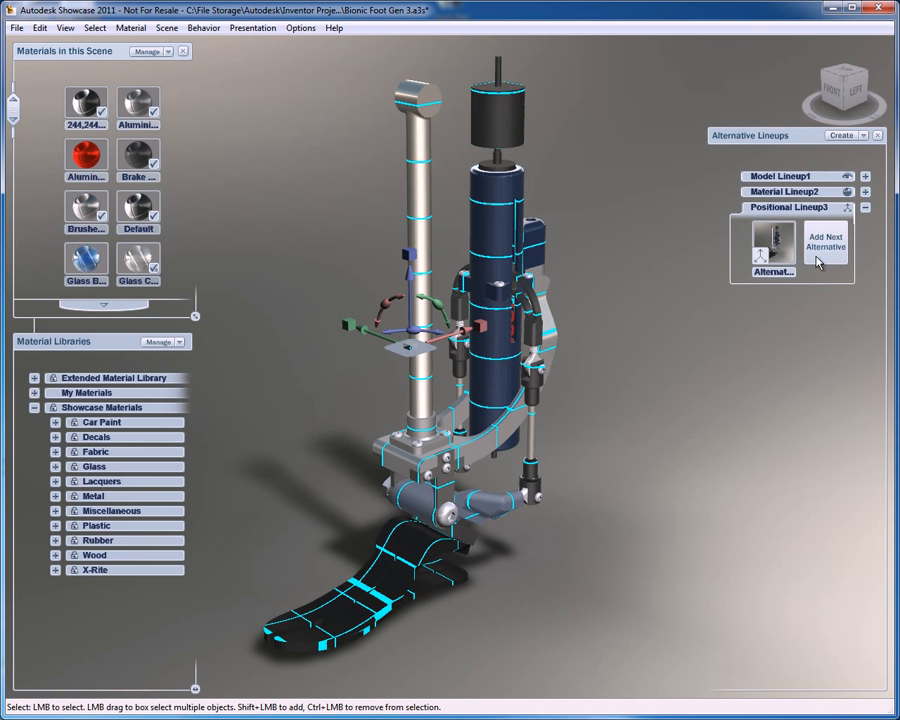
double_click(774, 271)
type("Master")
left_click(738, 373)
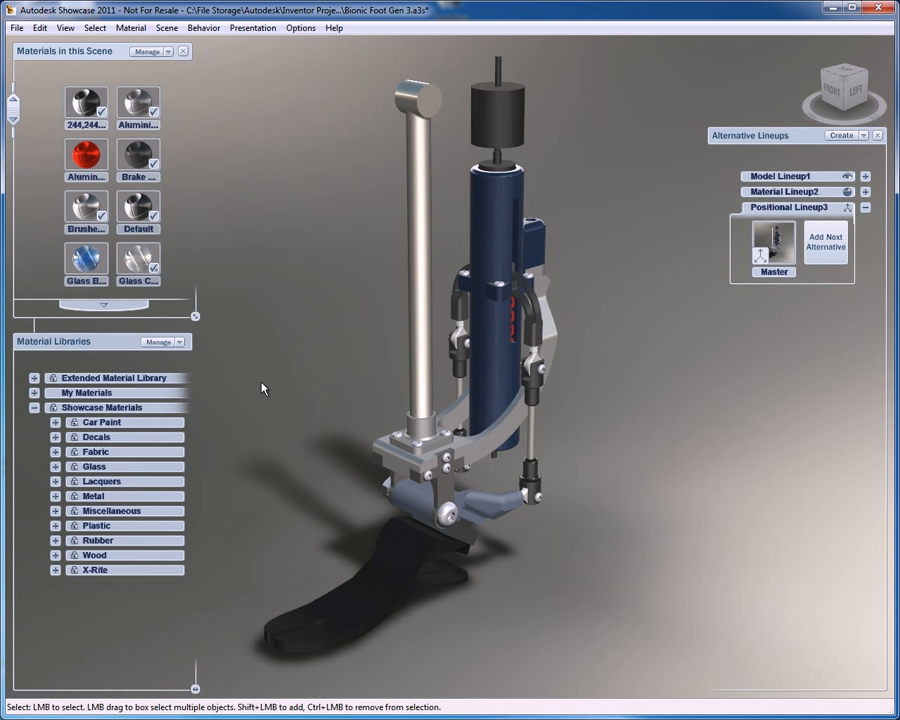
Hide the materials display and move the tibia tube up out of its socket and sideways away from the assembly.
key("m")
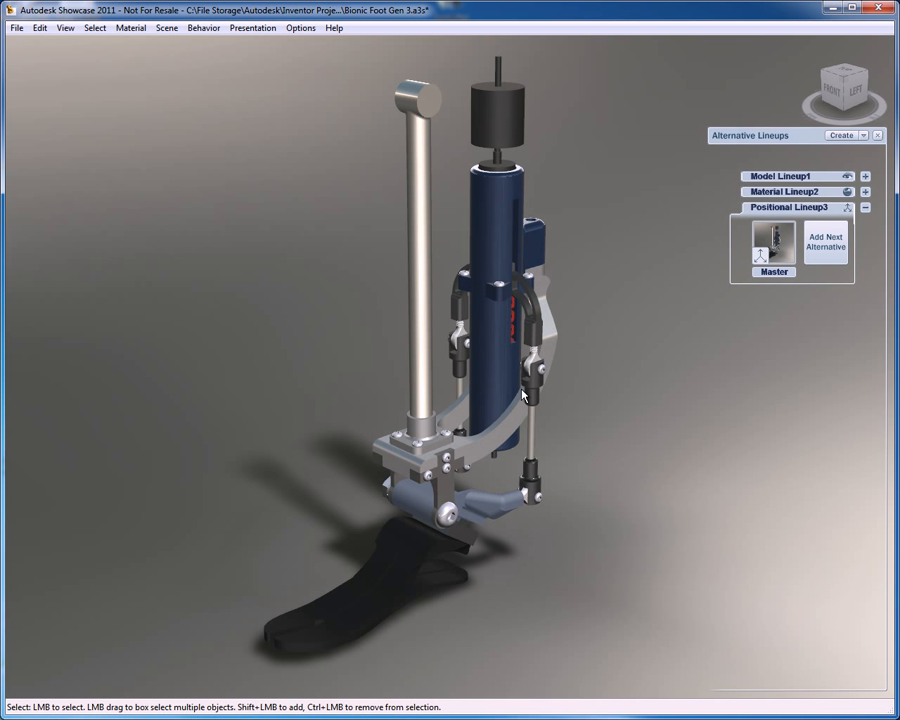
left_click(425, 363)
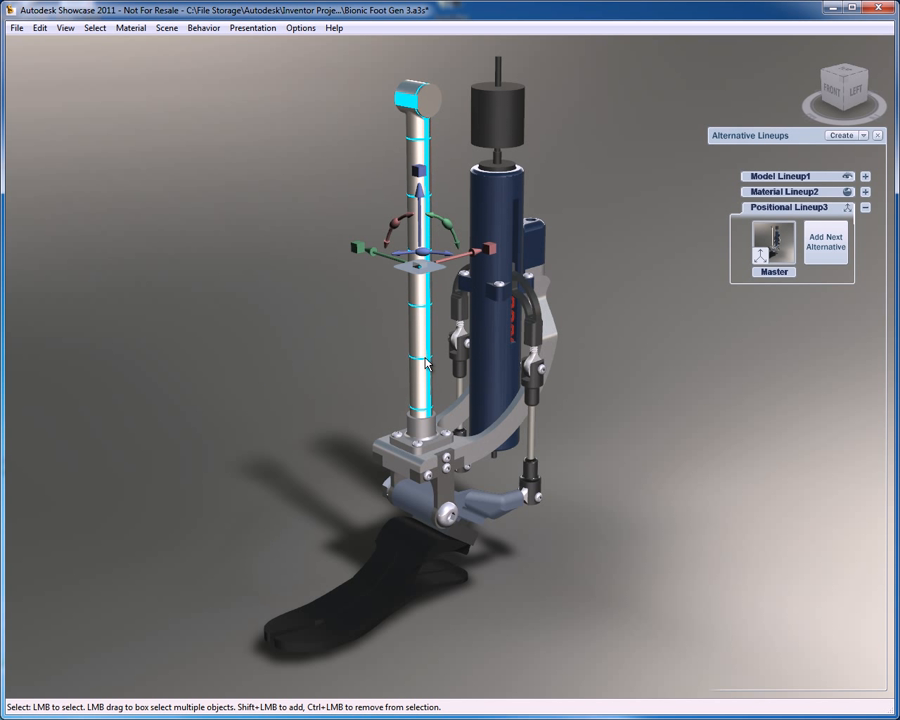
left_click_drag(422, 202, 422, 150)
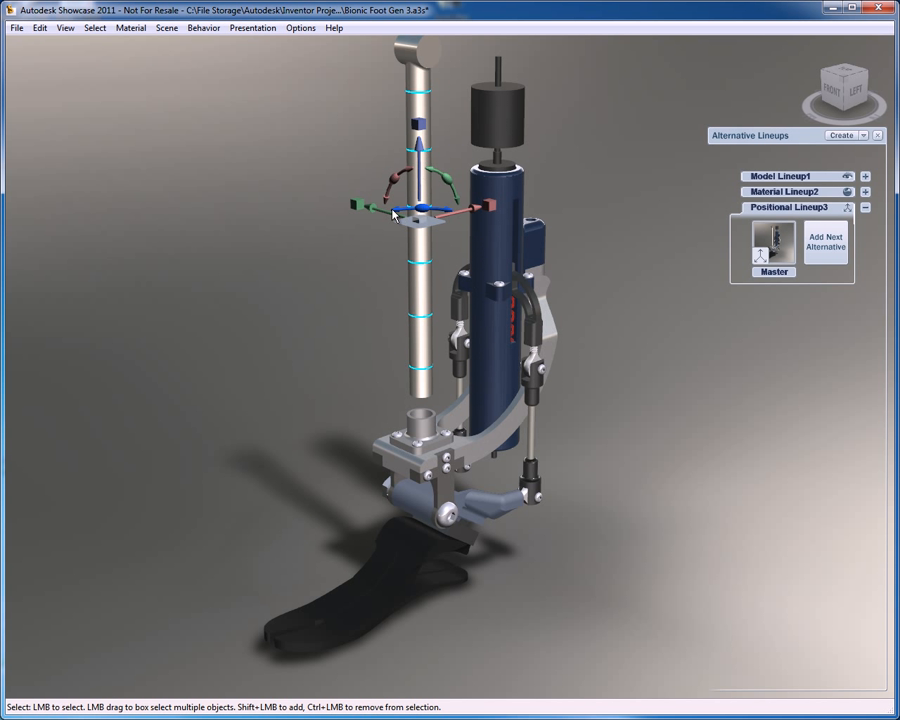
left_click_drag(356, 205, 367, 210)
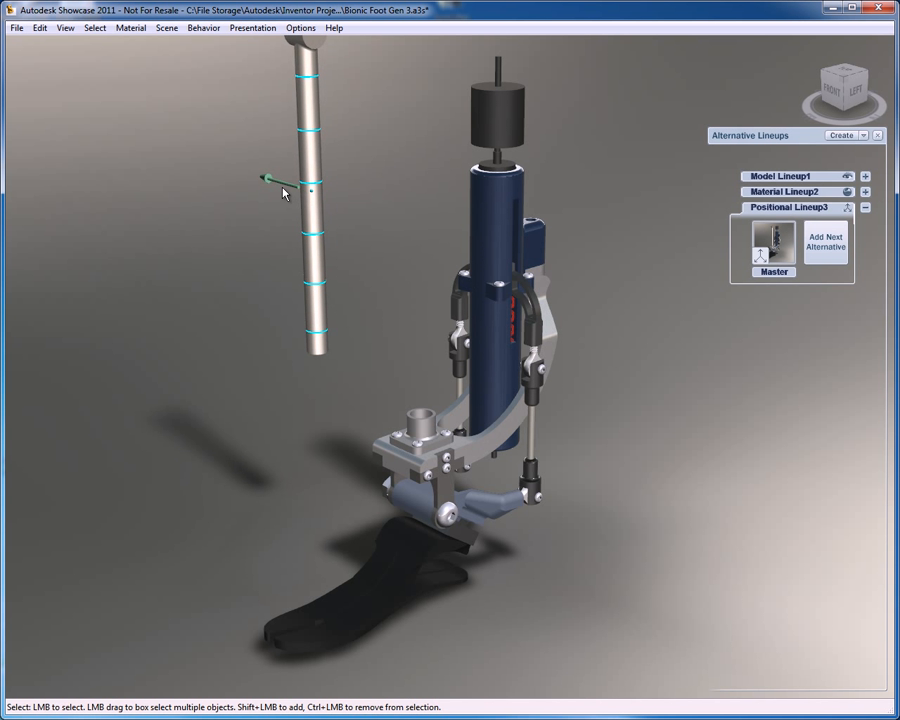
Add the whole model as the second positional alternative, name it Move Tibia, and clear the selection.
left_click_drag(643, 632, 209, 73)
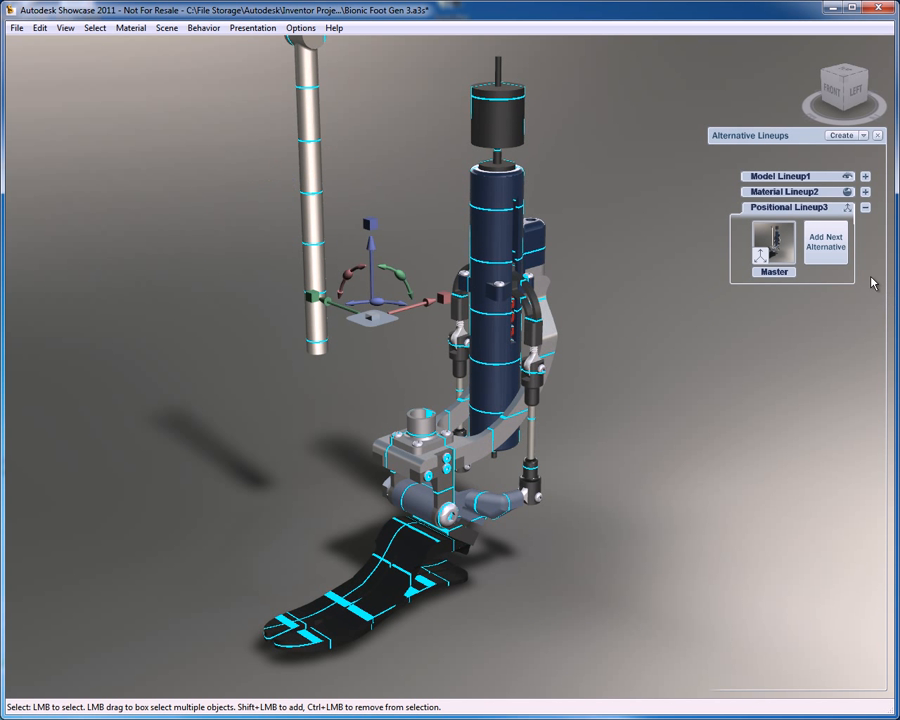
left_click(830, 250)
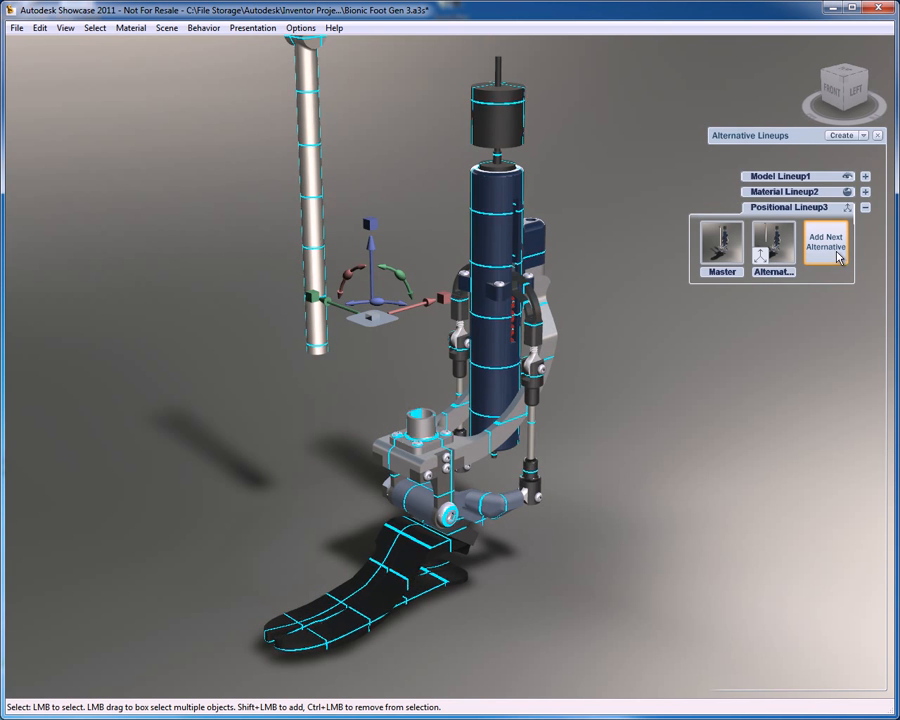
double_click(783, 271)
type("40ve Ti")
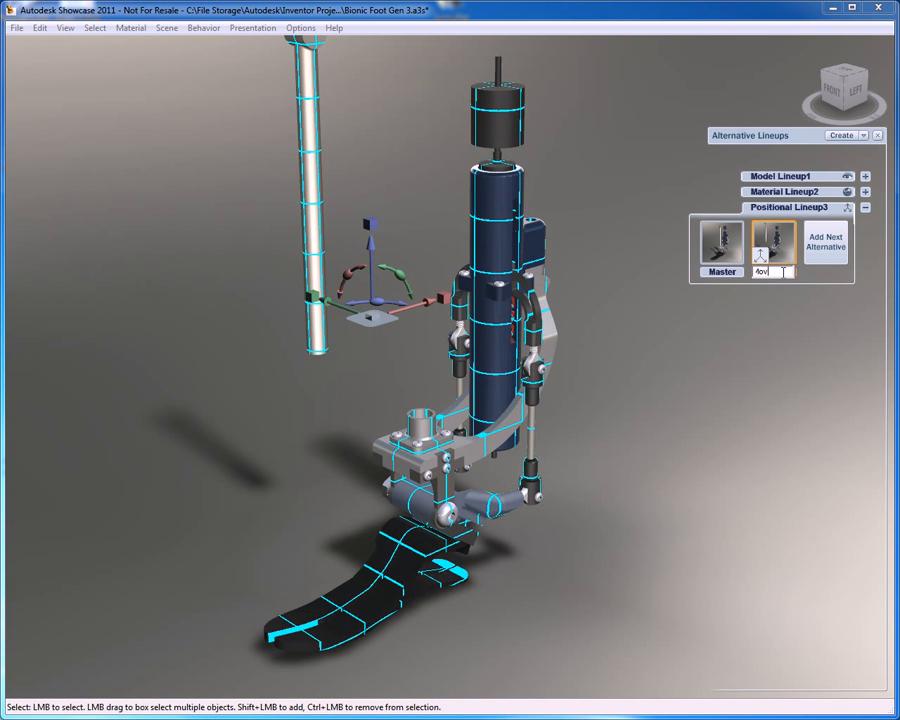
type("bia")
key("Return")
left_click(573, 370)
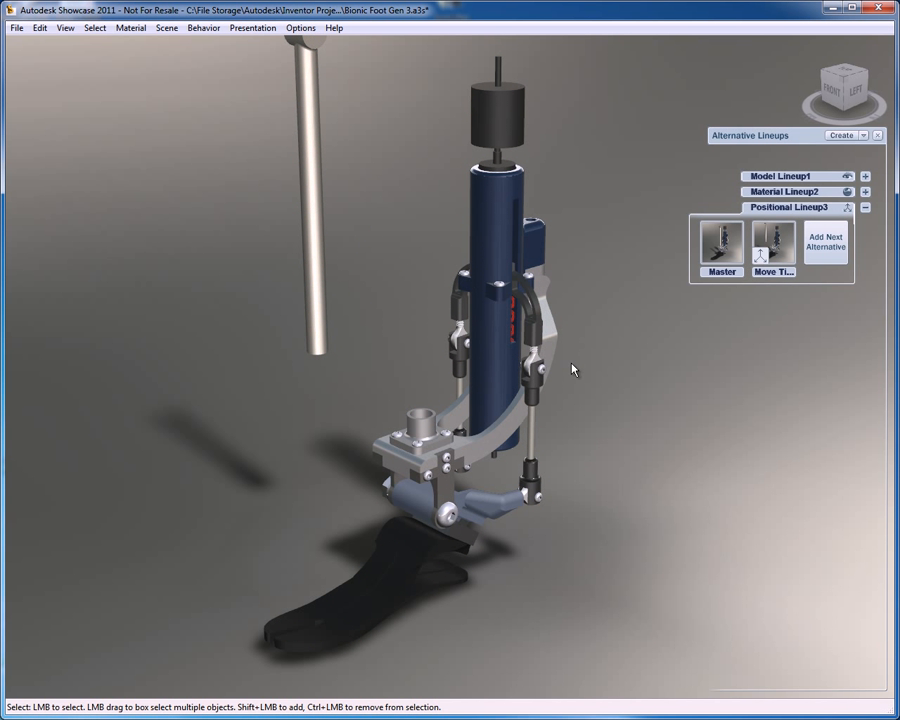
Compare the Master and Move Tibia positional alternatives by switching between them, finishing on Move Tibia.
left_click(721, 243)
left_click(777, 243)
left_click(716, 245)
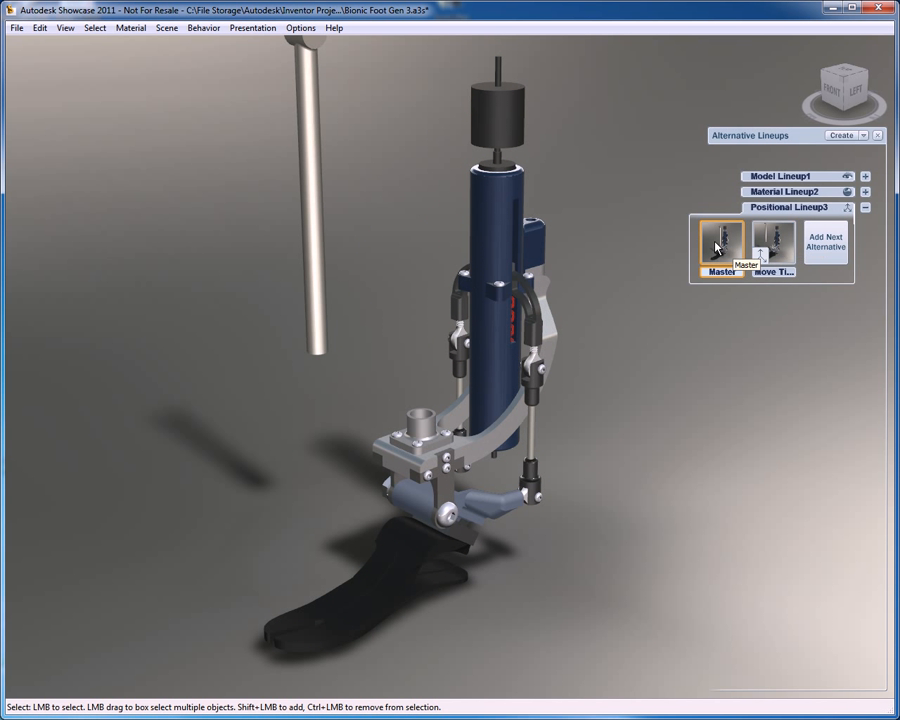
left_click(775, 244)
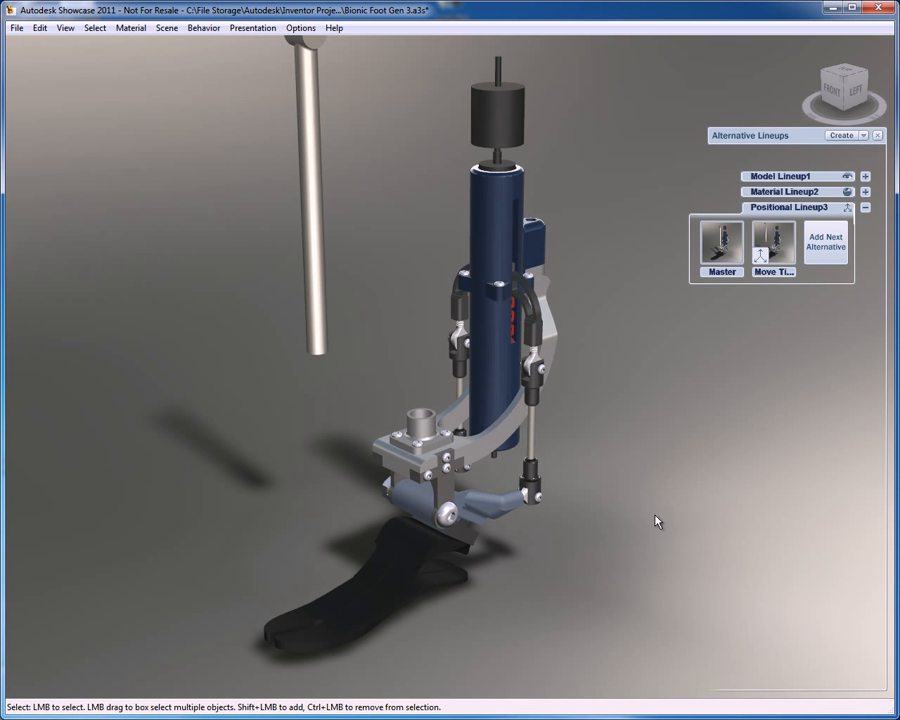
Move the black foot plate sideways away from the ankle and add the whole model as the third positional alternative.
left_click(432, 566)
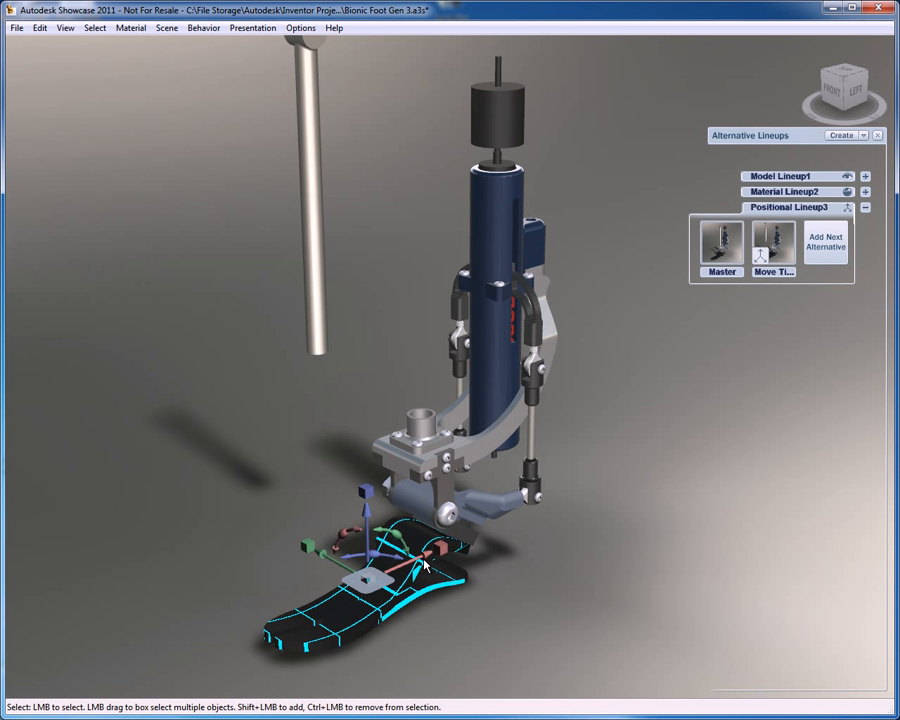
left_click_drag(427, 565, 152, 480)
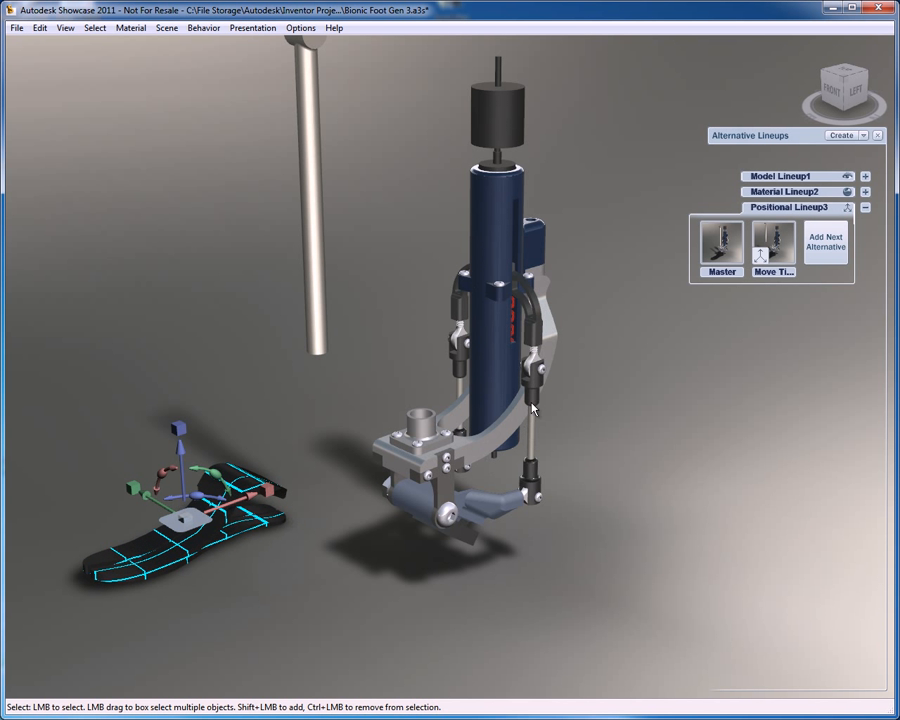
left_click_drag(614, 614, 101, 47)
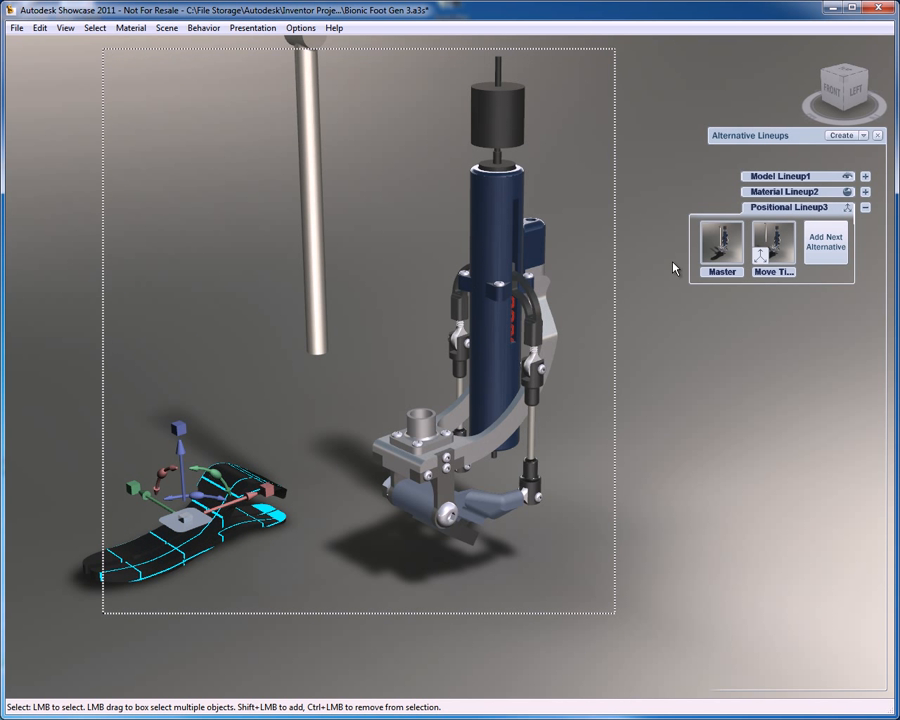
left_click(826, 250)
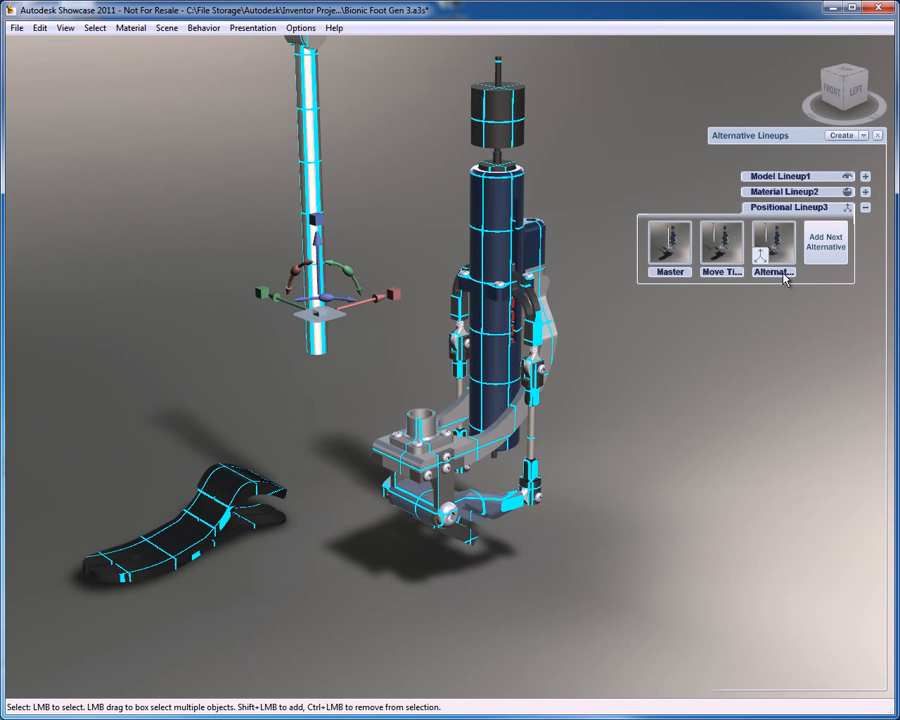
Rename the third positional alternative as Move Foot and switch the model back to Master.
double_click(783, 271)
type("Move")
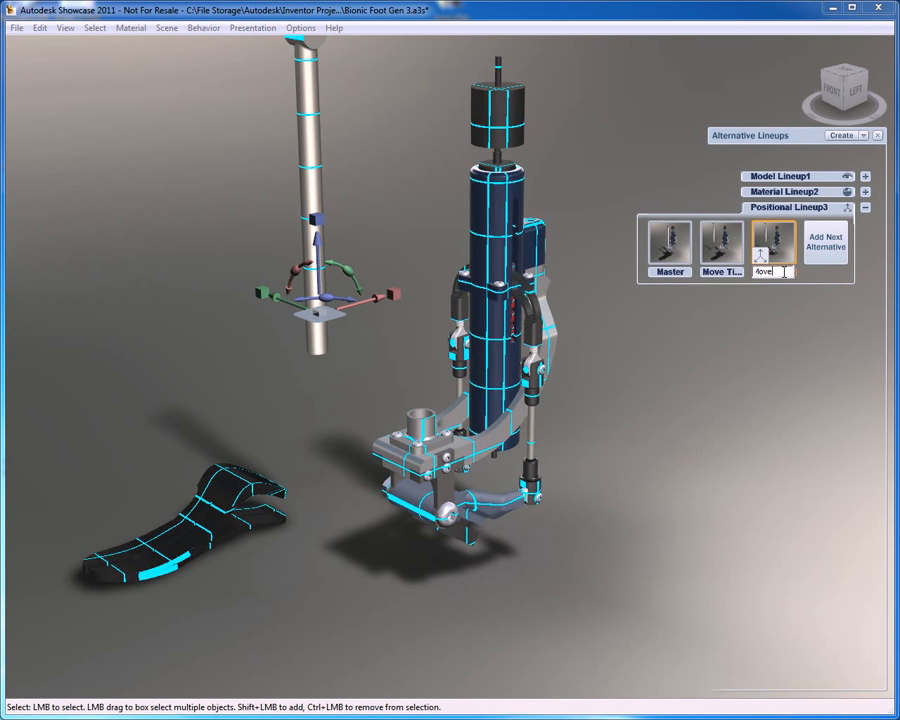
type(" Foot")
left_click(773, 330)
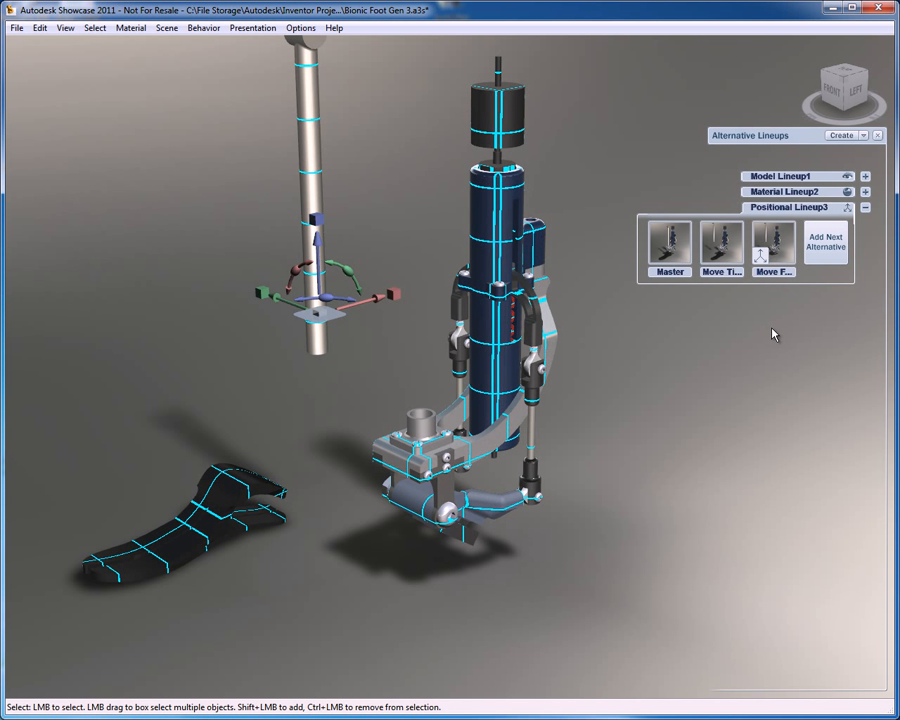
left_click(675, 257)
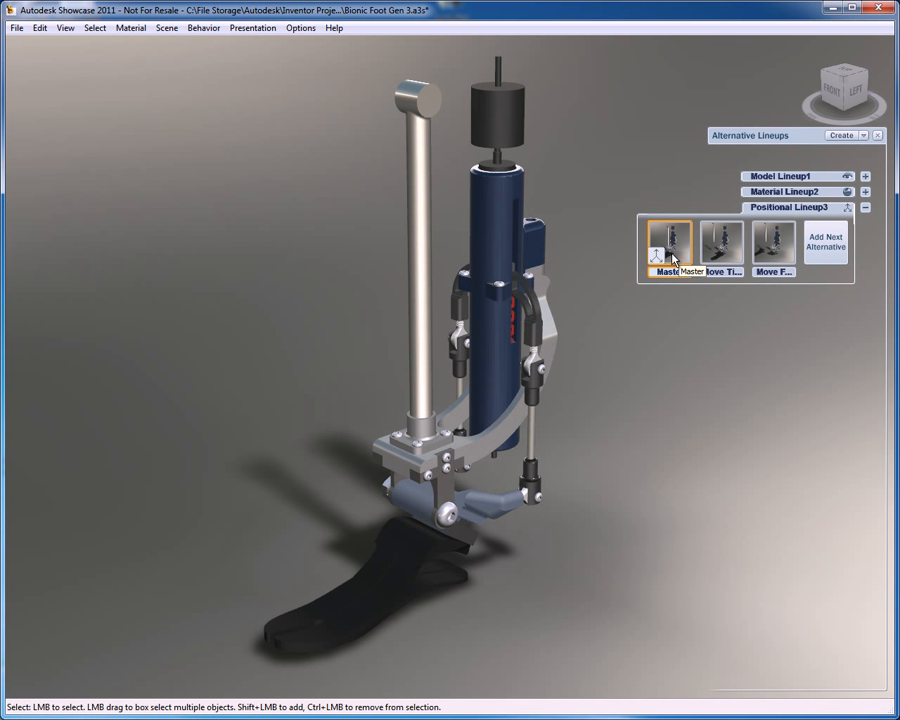
Expand all three lineups and combine the Move Foot position, the glass material alternative and the No Tibia model alternative.
left_click(724, 250)
left_click(777, 250)
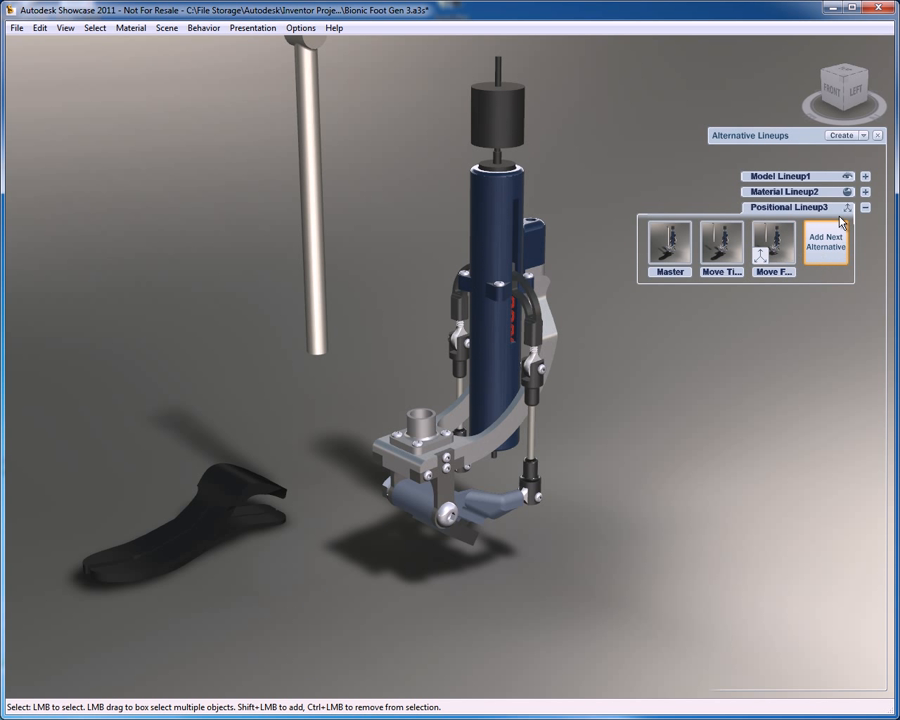
left_click(865, 191)
left_click(866, 177)
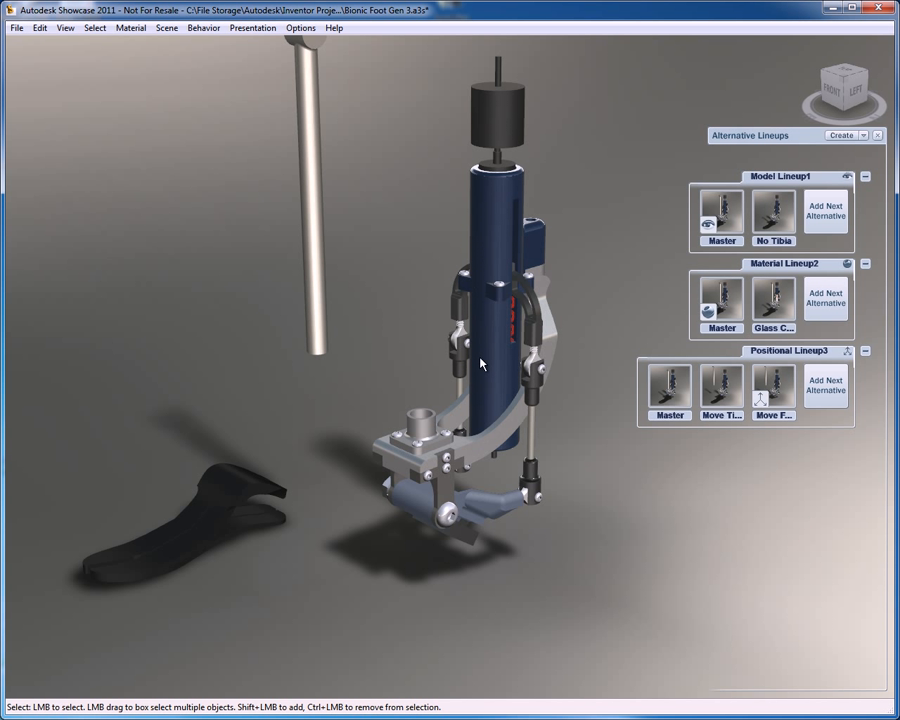
left_click(781, 300)
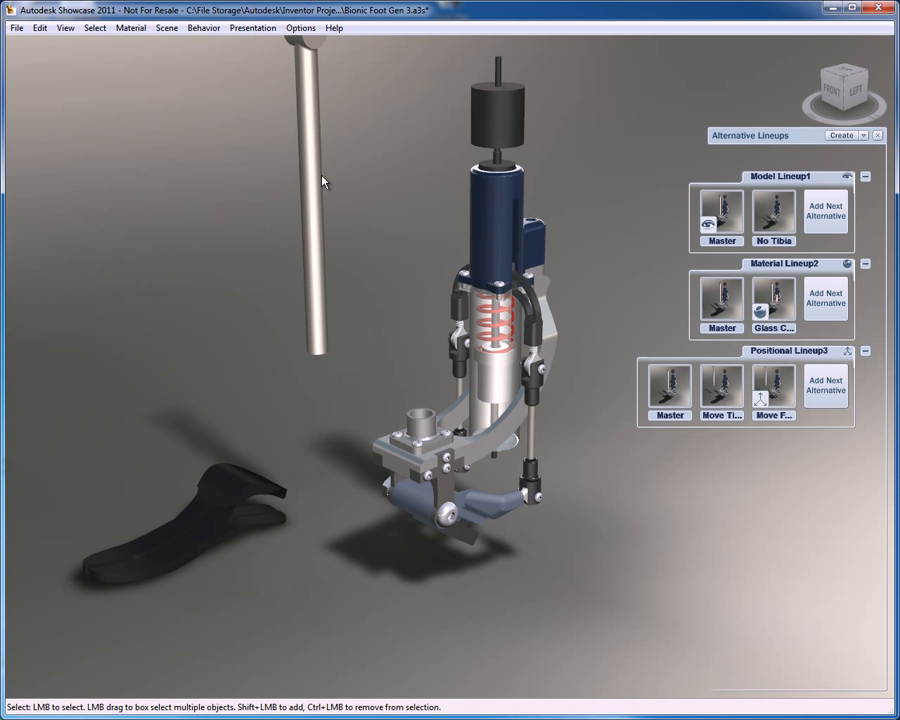
left_click(775, 212)
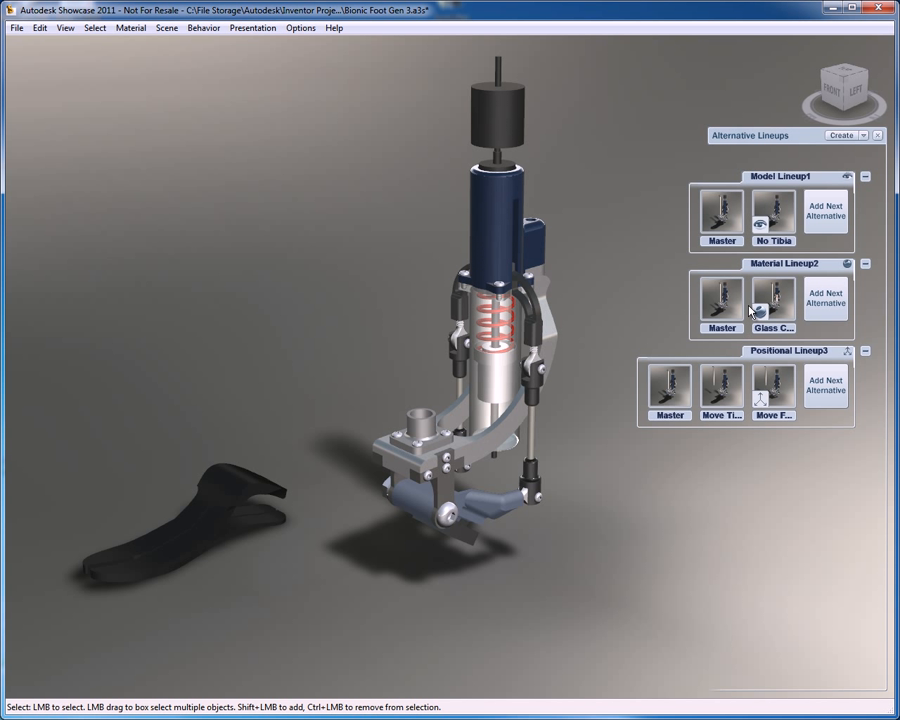
Switch the positional, model and material lineups back to their Master alternatives.
left_click(668, 392)
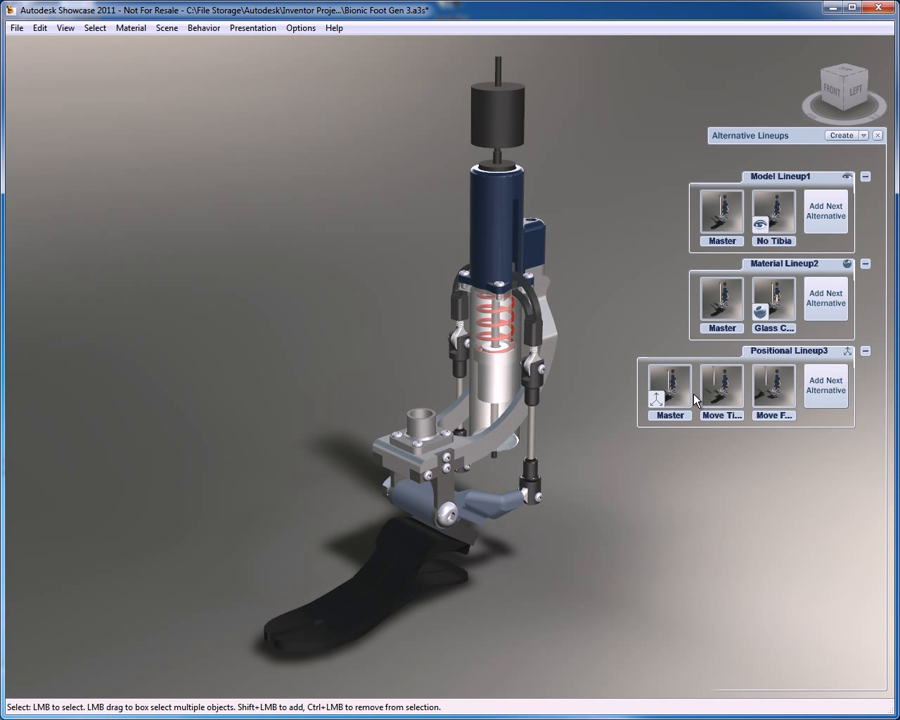
left_click(662, 385)
left_click(722, 215)
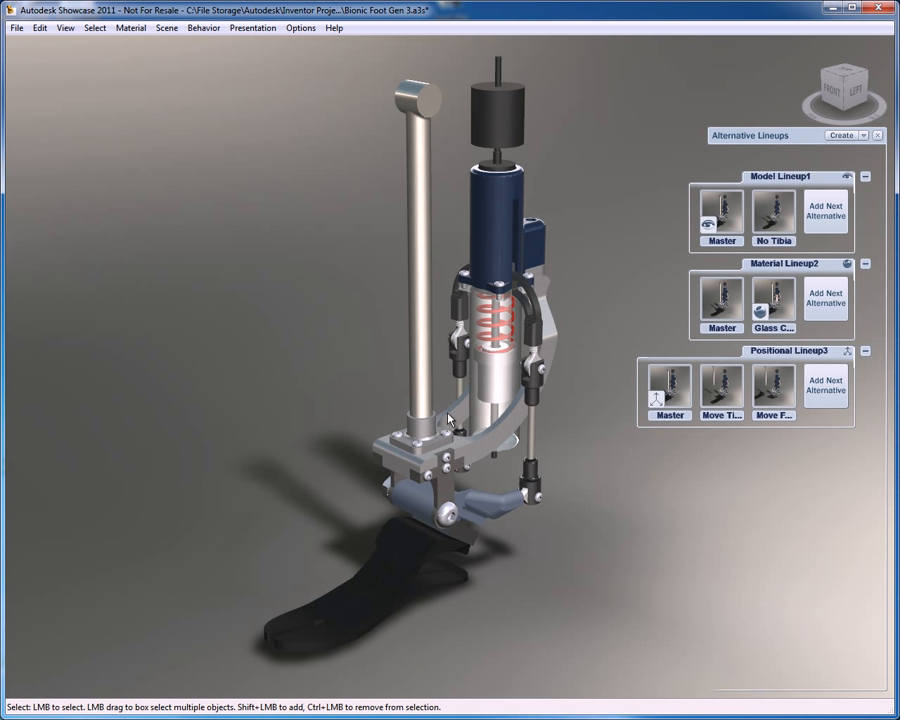
left_click(720, 306)
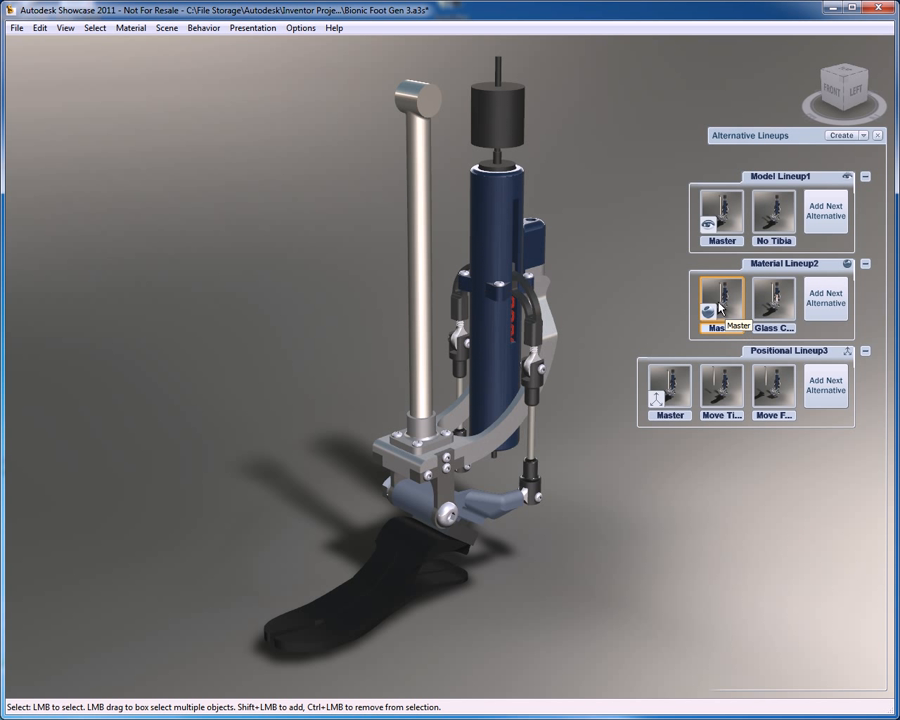
Collapse the positional, material and model lineups and hide the Alternative Lineups display.
left_click(866, 352)
left_click(866, 264)
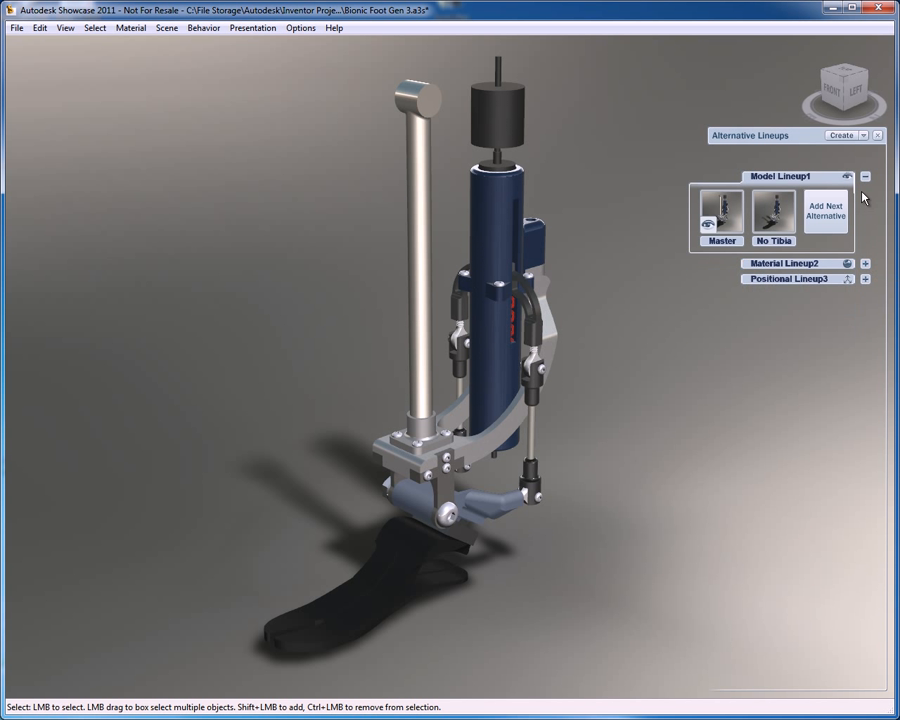
left_click(866, 179)
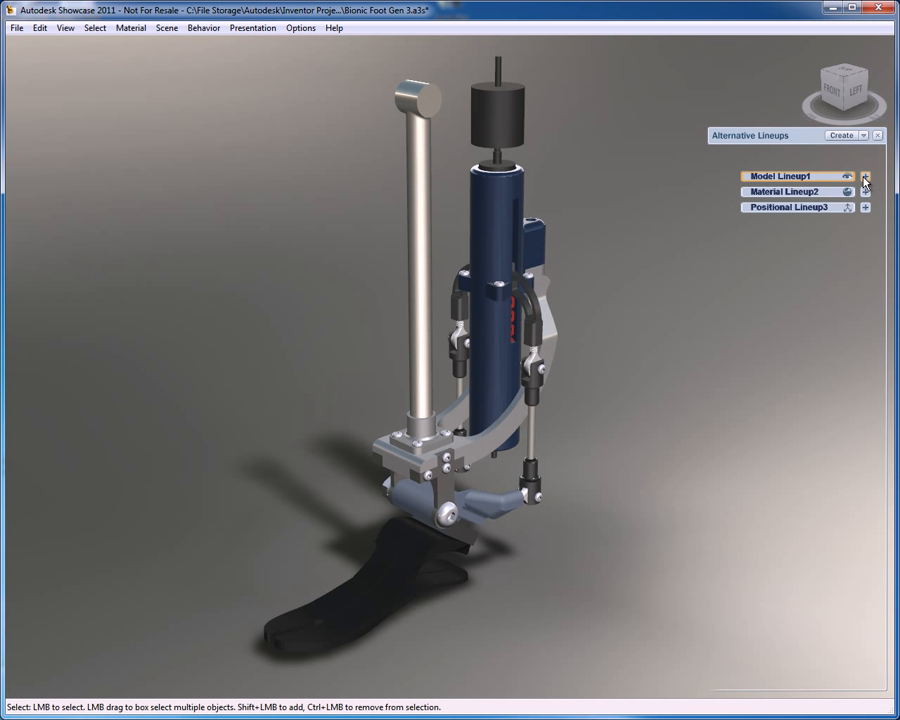
key("a")
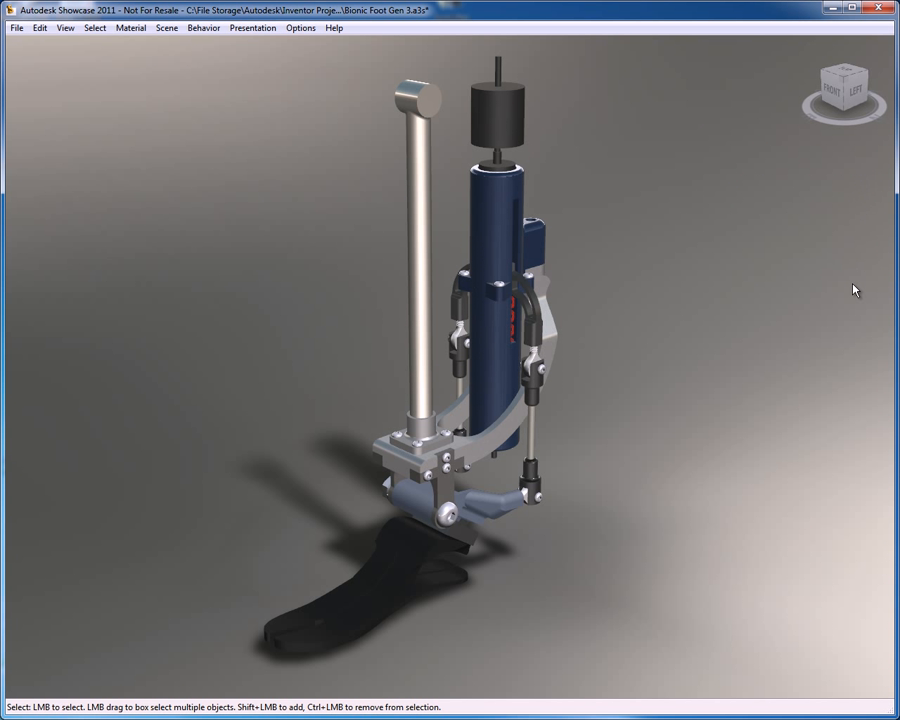
Show the Shots display and create a start-to-end shot from a level view of the model's front-left edge.
middle_click_drag(588, 302, 591, 301, "alt")
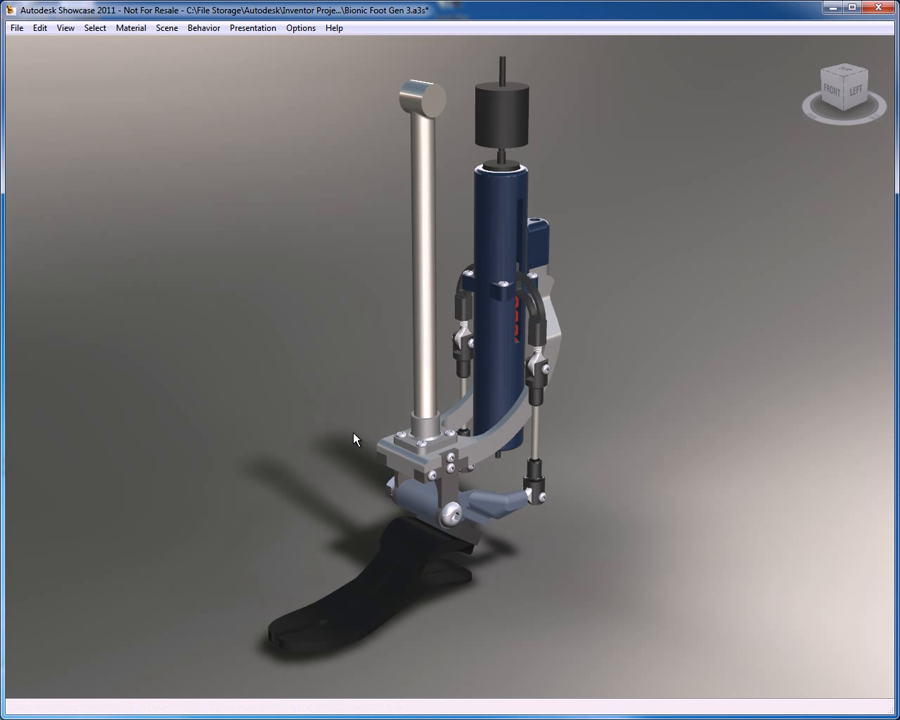
left_click(66, 28)
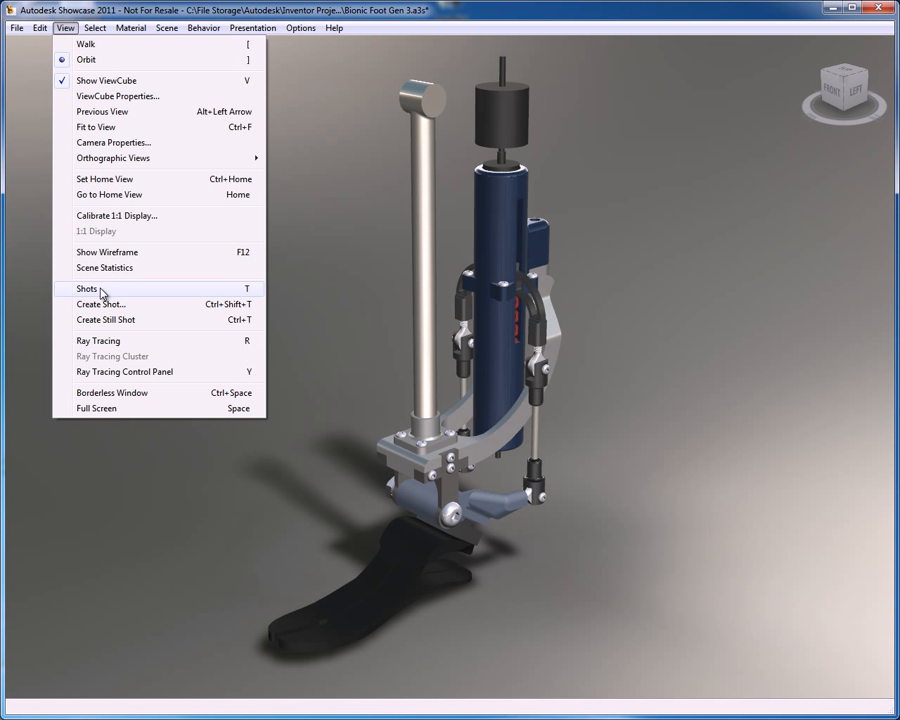
left_click(238, 293)
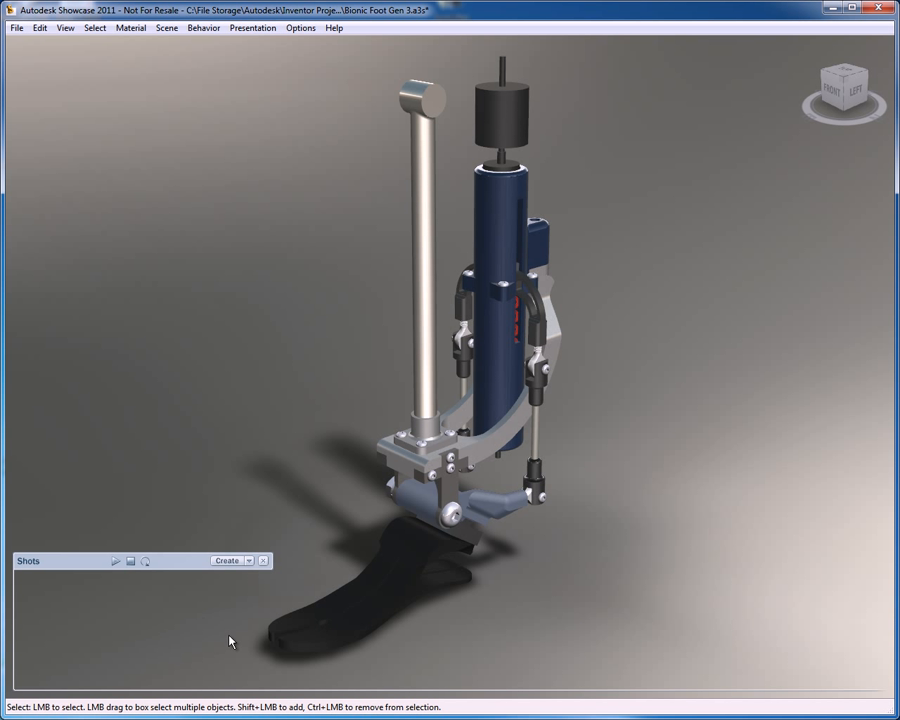
left_click(845, 92)
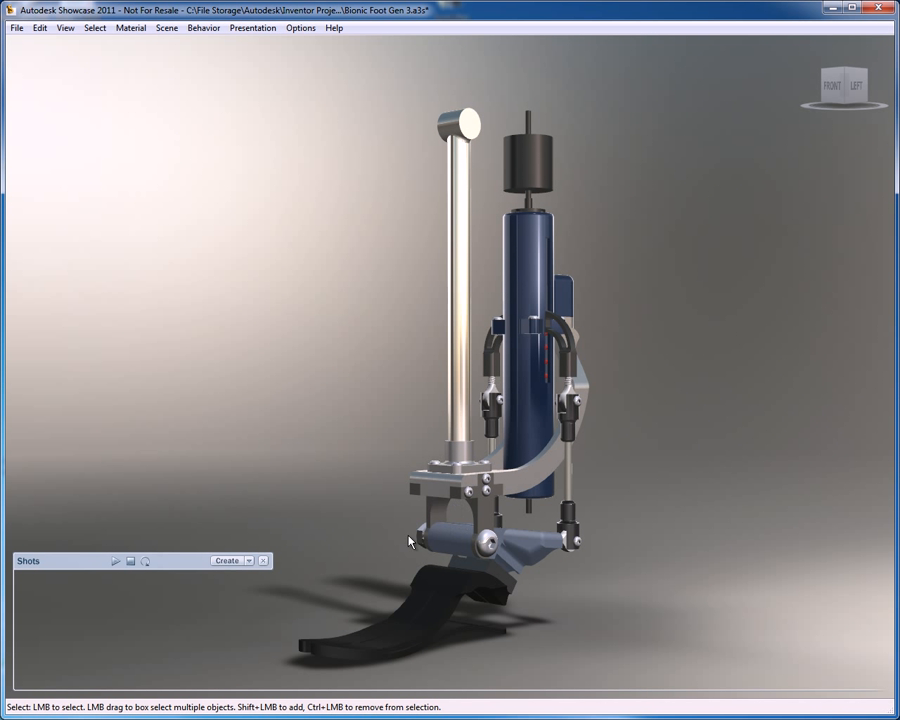
left_click(218, 563)
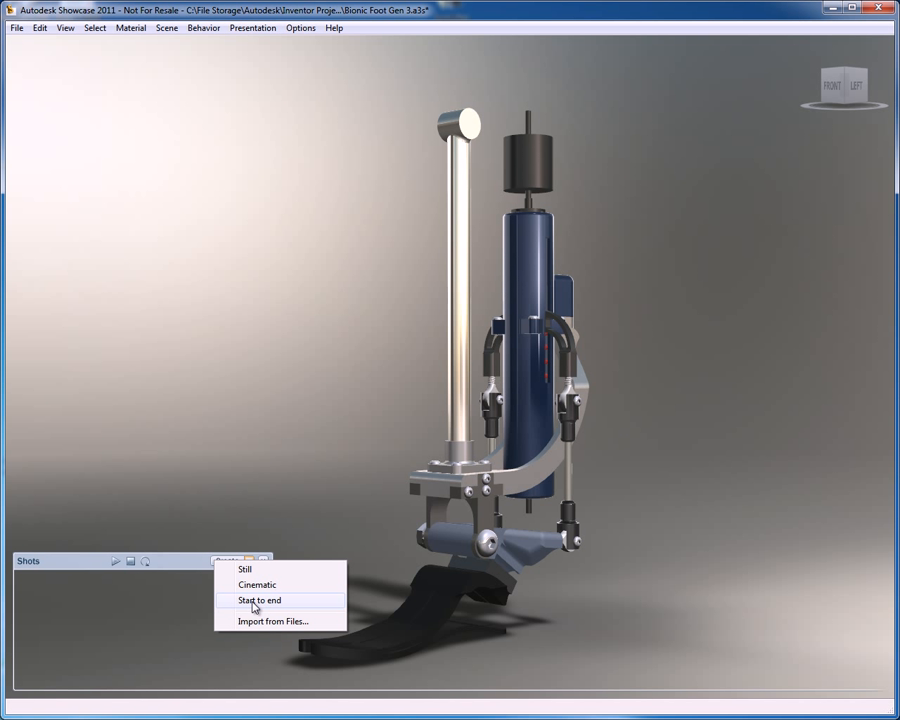
left_click(254, 603)
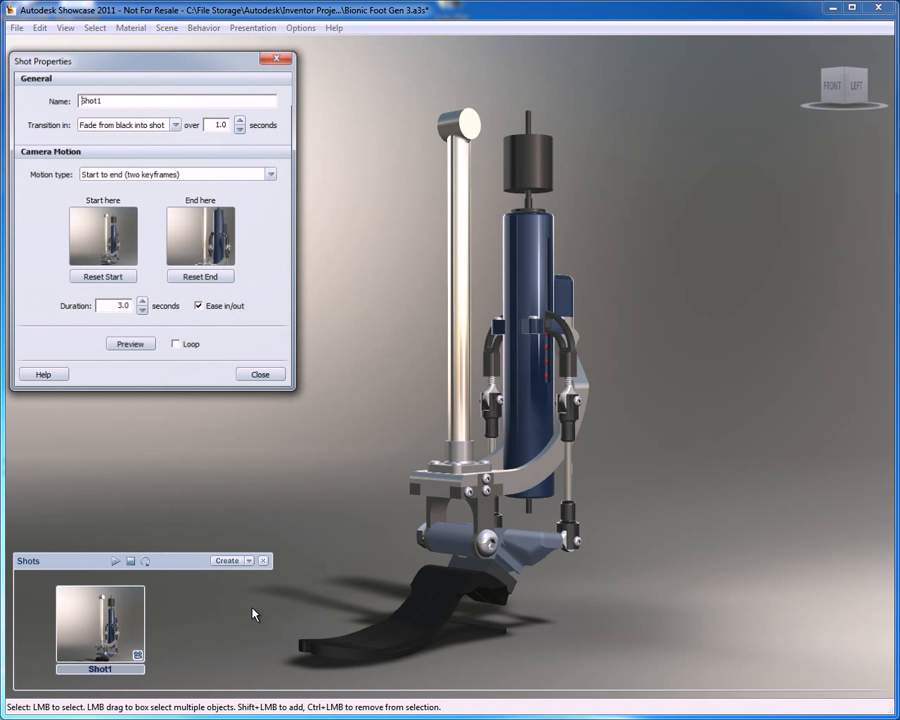
left_click_drag(145, 69, 175, 82)
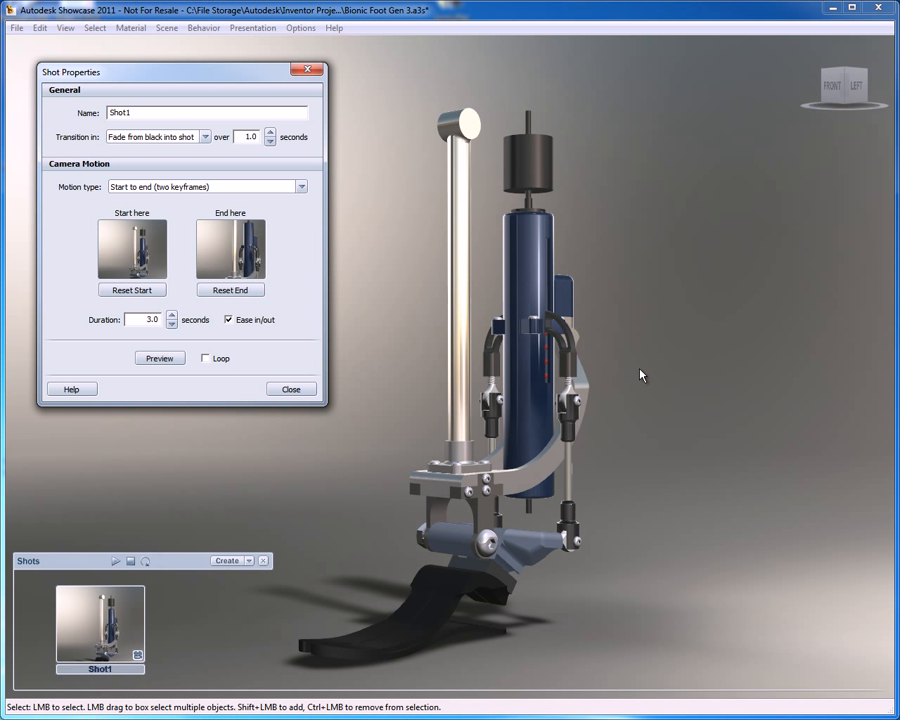
Record a level view of the model's left-back edge as the shot's end point and preview the camera motion.
left_click_drag(651, 370, 251, 411, "alt")
left_click_drag(622, 415, 470, 418, "alt")
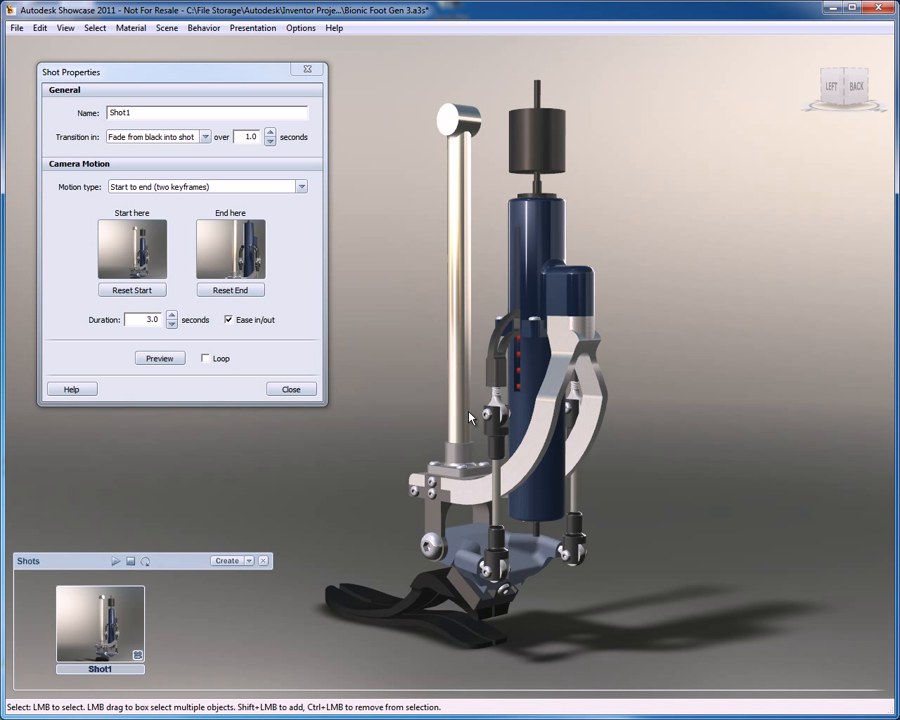
left_click(228, 296)
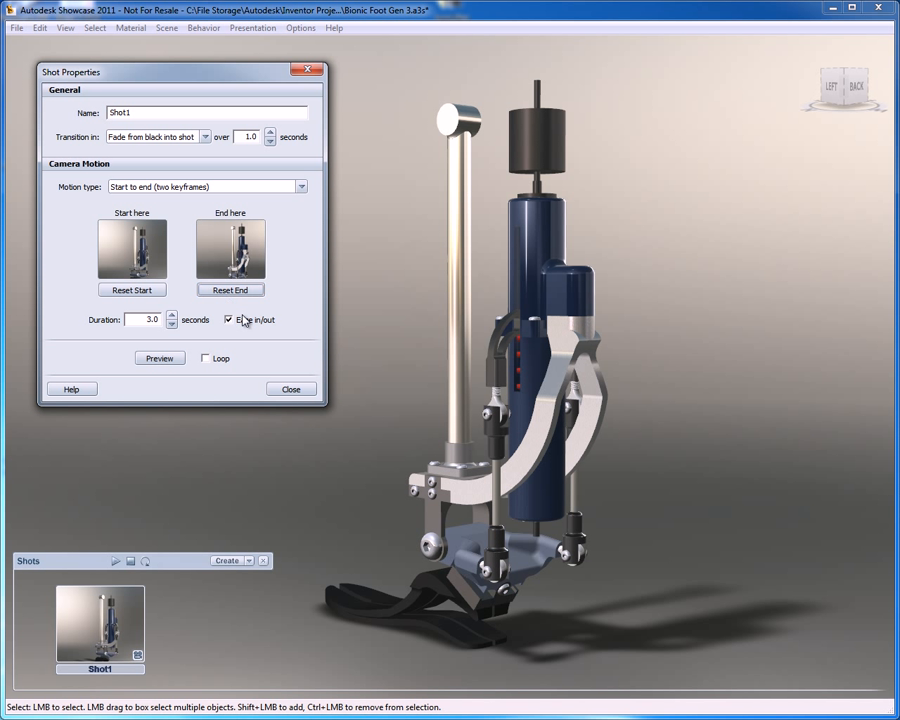
left_click(158, 359)
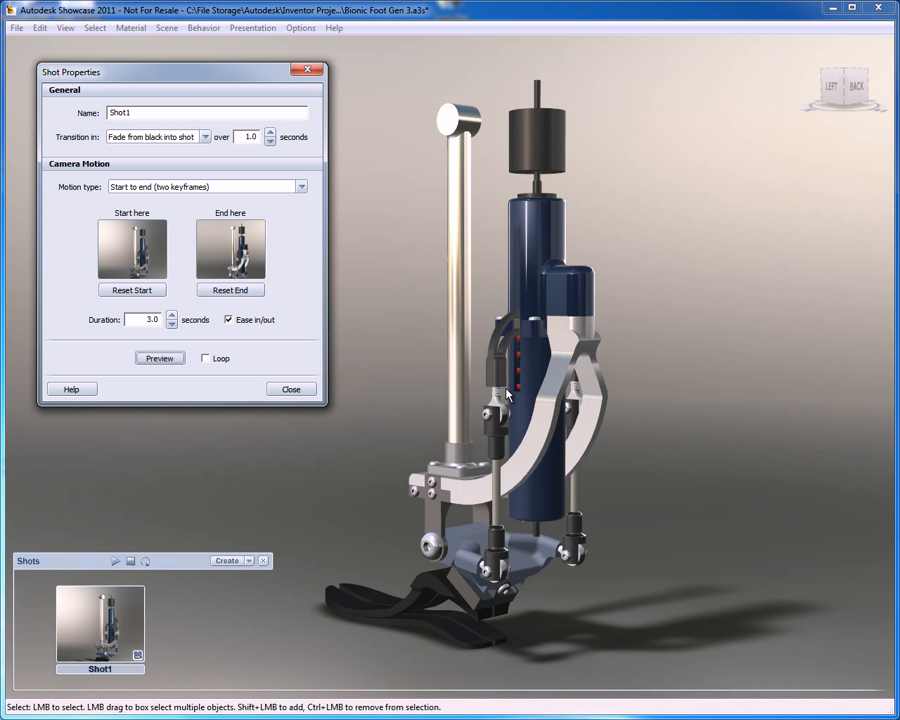
left_click(157, 358)
Set the shot's transition to Cut to shot, rename it Front Rotate, and play it.
left_click(207, 138)
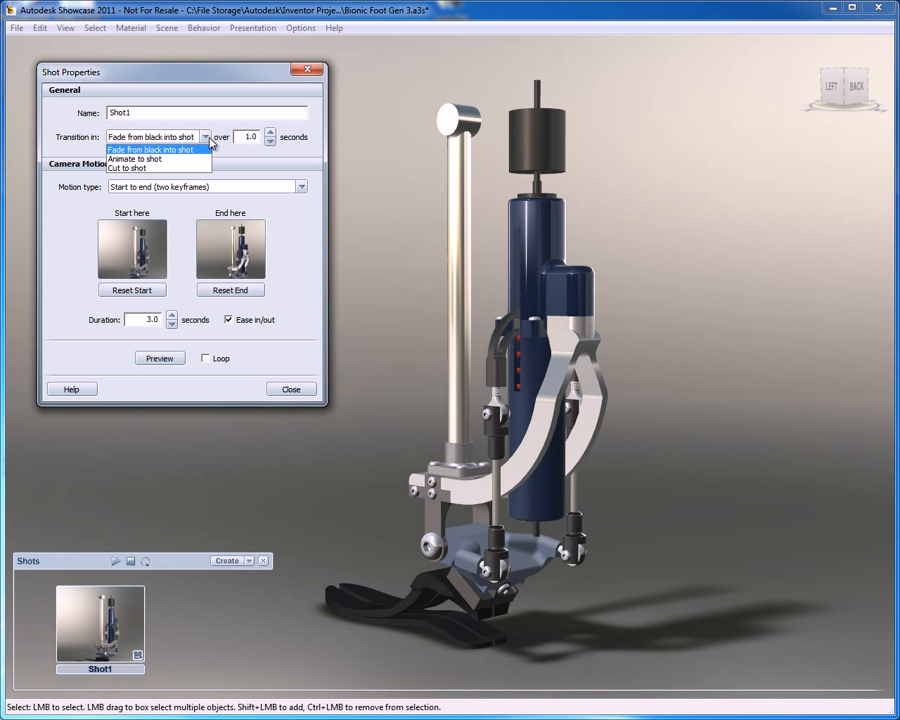
left_click(130, 168)
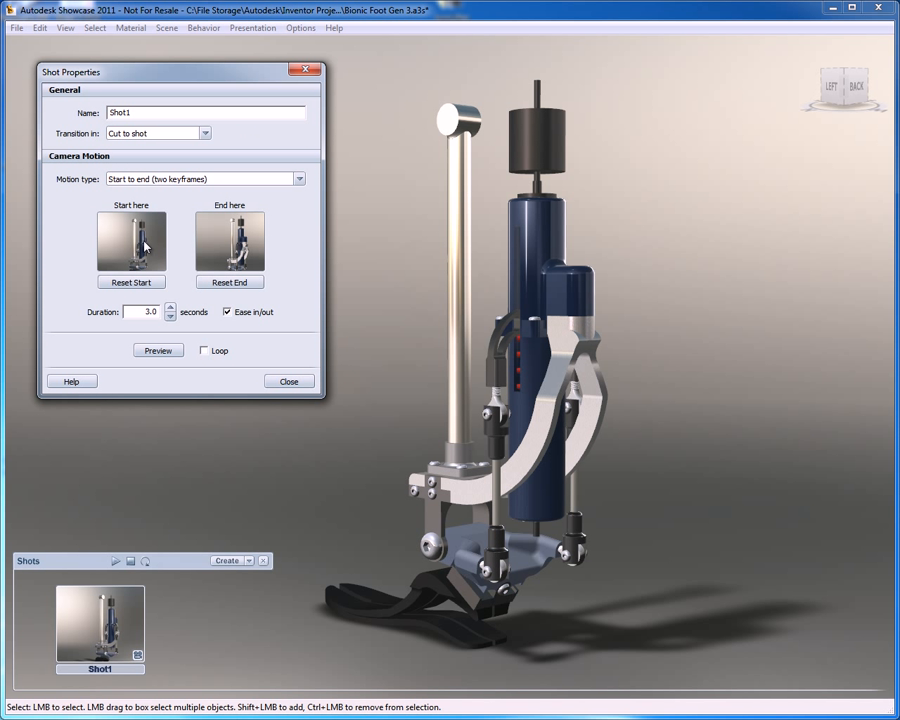
double_click(137, 112)
type("Front Rotate")
left_click(288, 381)
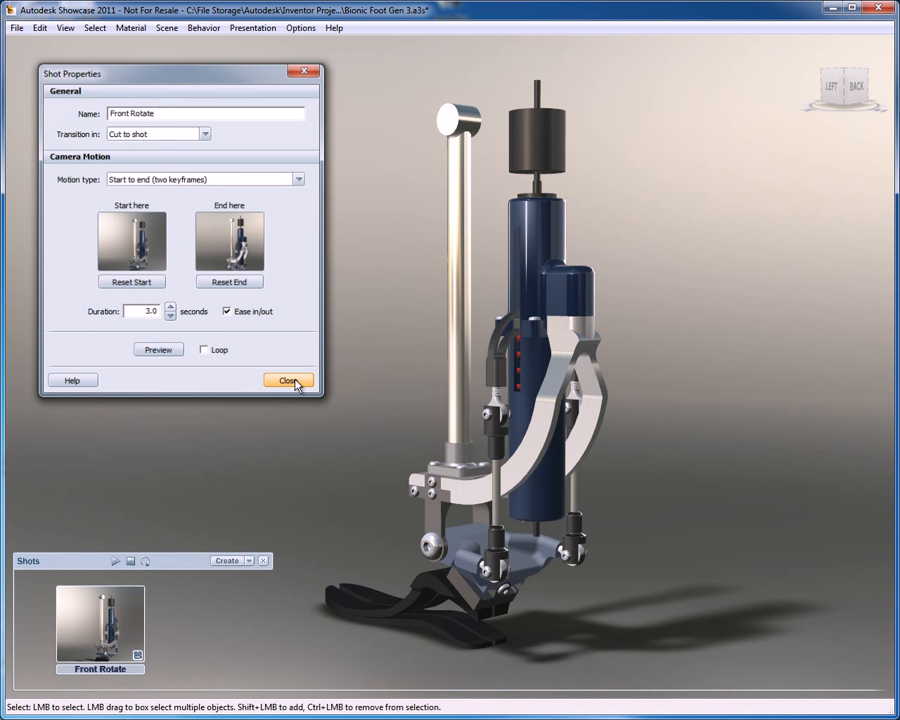
left_click(128, 626)
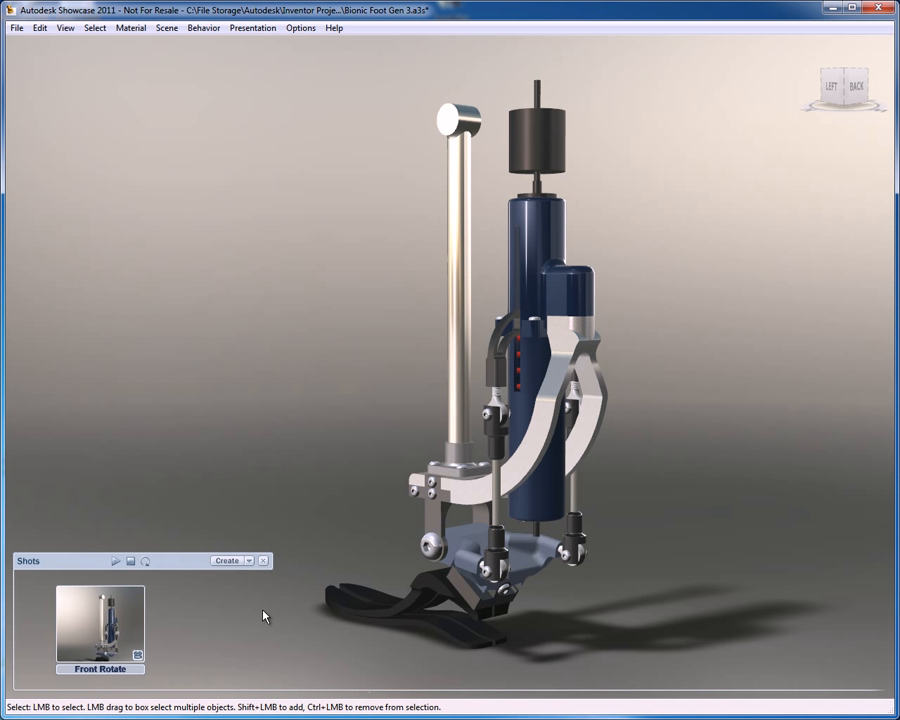
Create a still shot of the left-back view with a duration of 2 seconds.
left_click(219, 568)
left_click(246, 571)
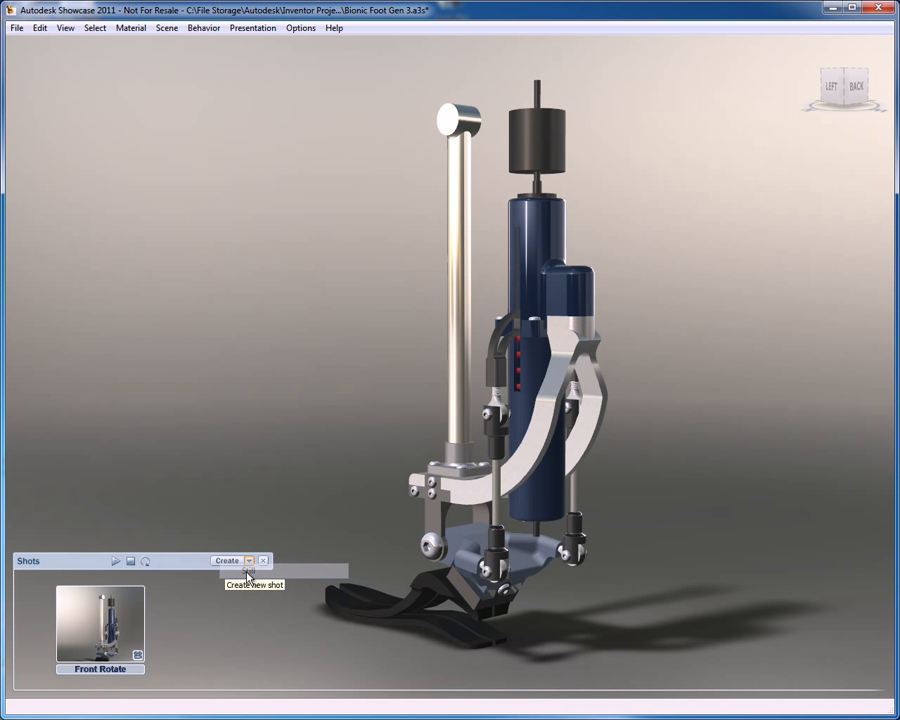
double_click(212, 248)
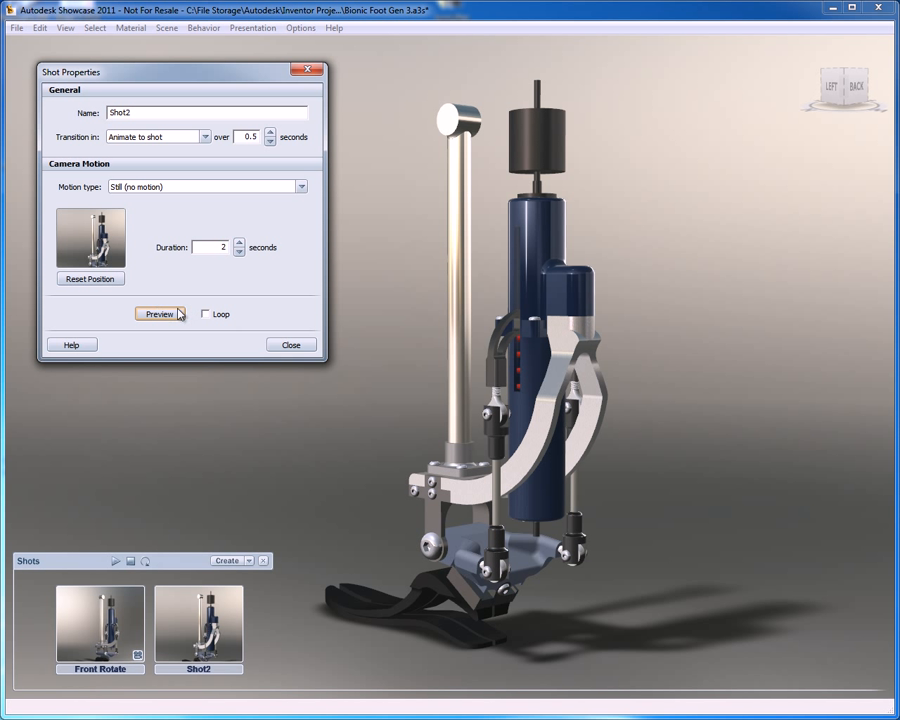
left_click(291, 346)
Create a start-to-end shot that begins at the left-back view and ends on a close-up of the ankle and foot plate.
left_click(227, 562)
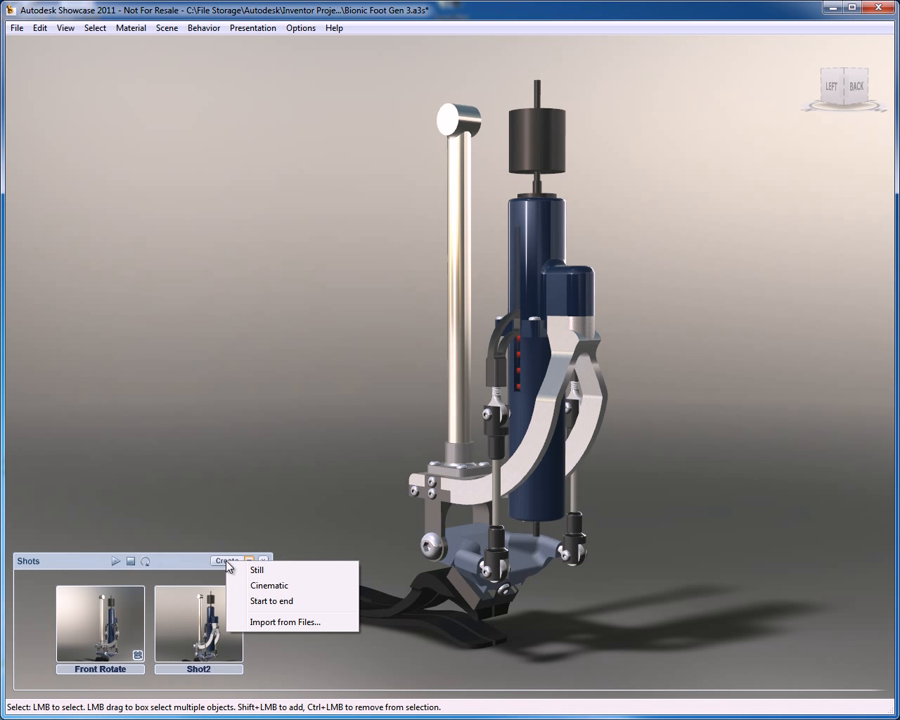
left_click(264, 603)
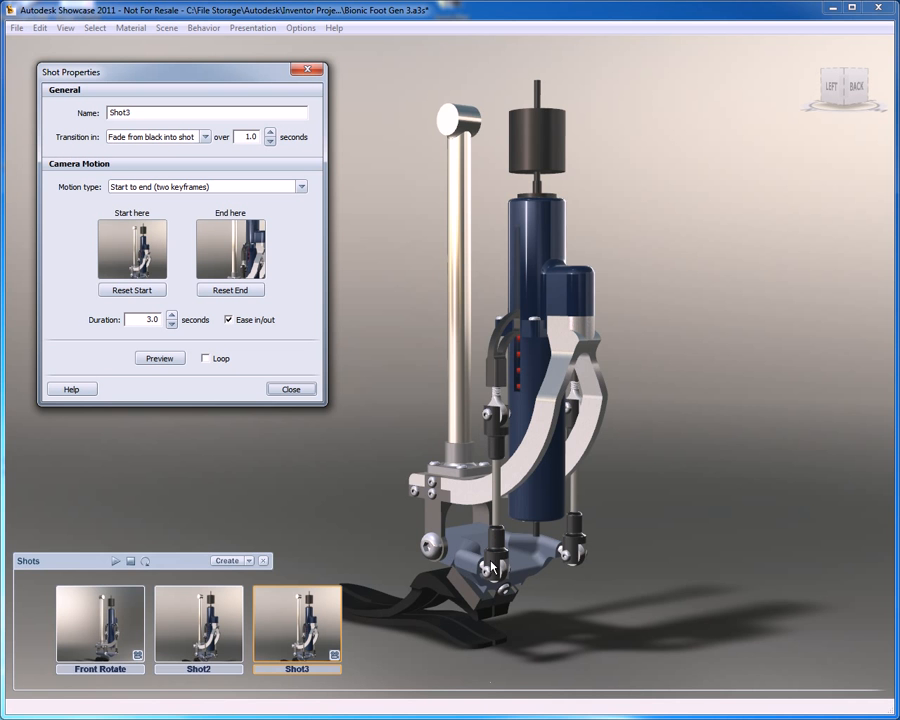
left_click_drag(524, 490, 503, 492)
middle_click_drag(503, 492, 507, 444)
scroll(515, 467, "up", 5)
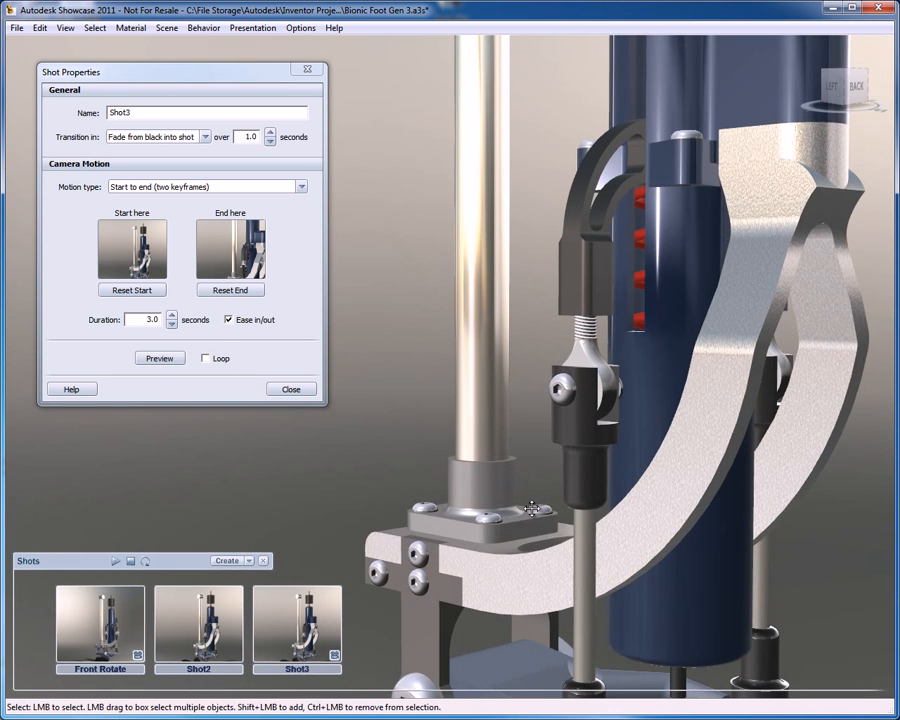
middle_click_drag(528, 504, 532, 165)
scroll(536, 398, "up", 5)
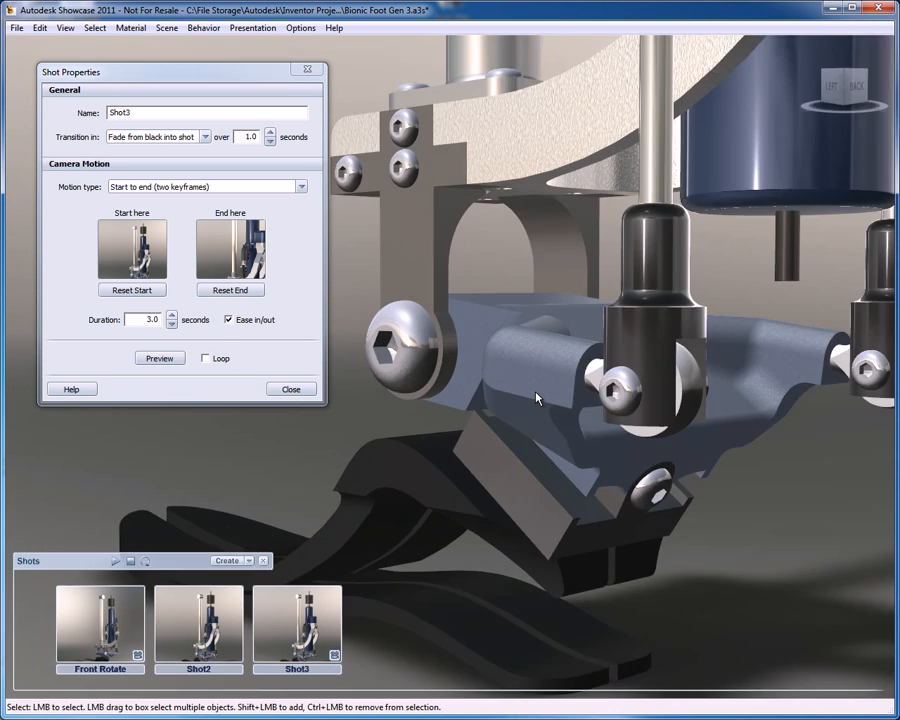
scroll(536, 398, "down", 5)
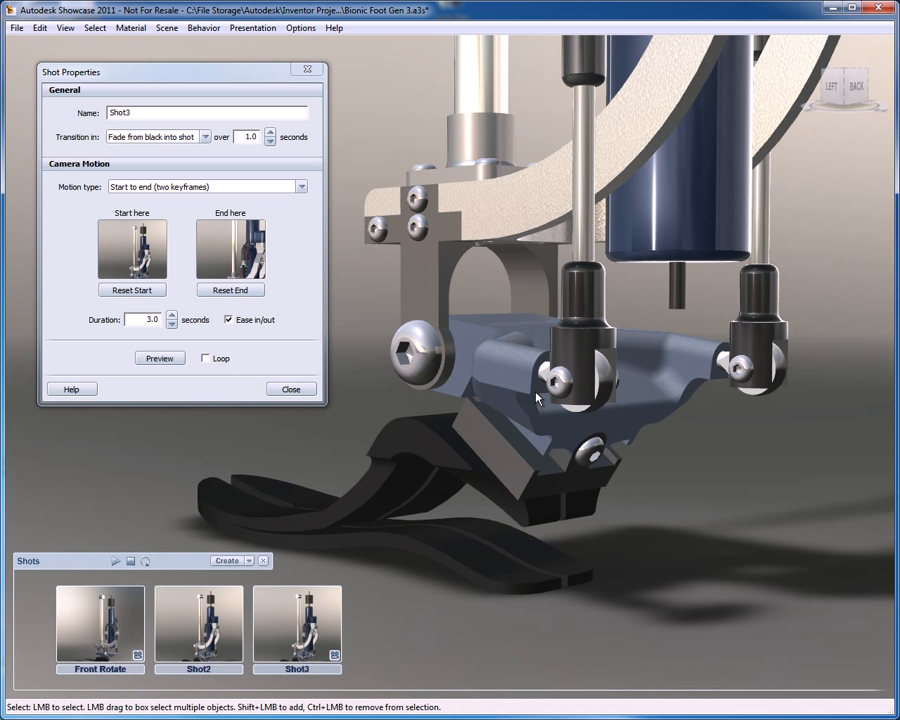
left_click(230, 291)
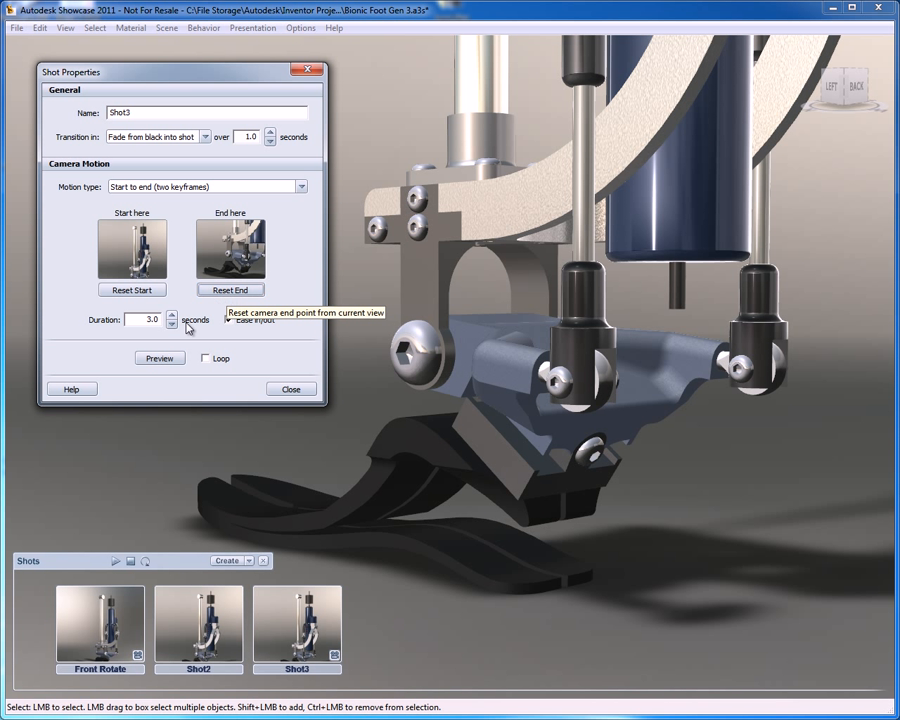
Preview the start-to-end shot's camera motion, set its transition to Cut to shot, and rename it Zoom to Ankle.
left_click(157, 357)
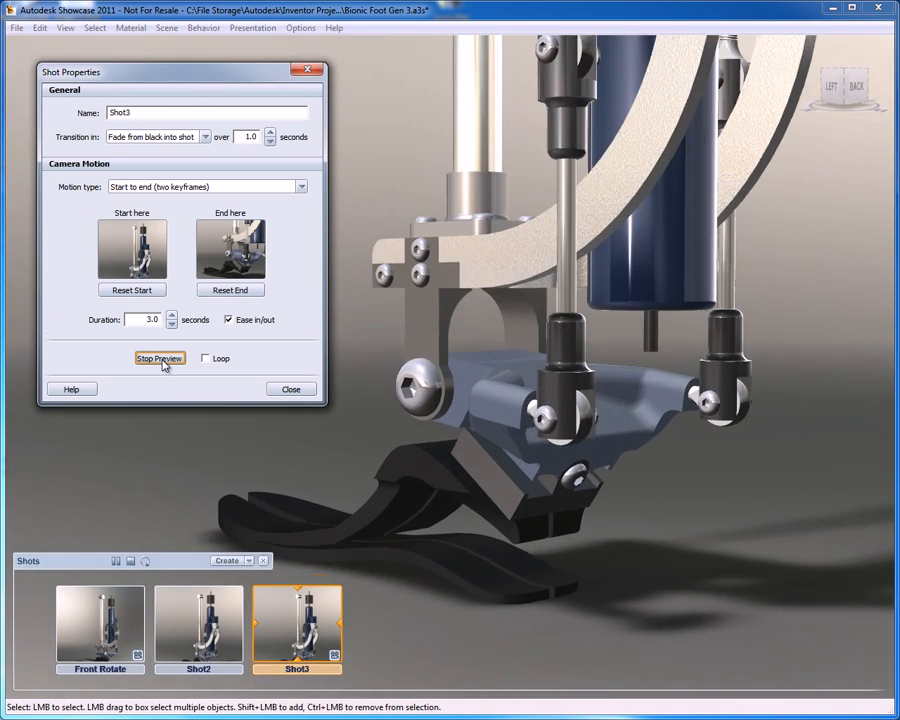
left_click(162, 362)
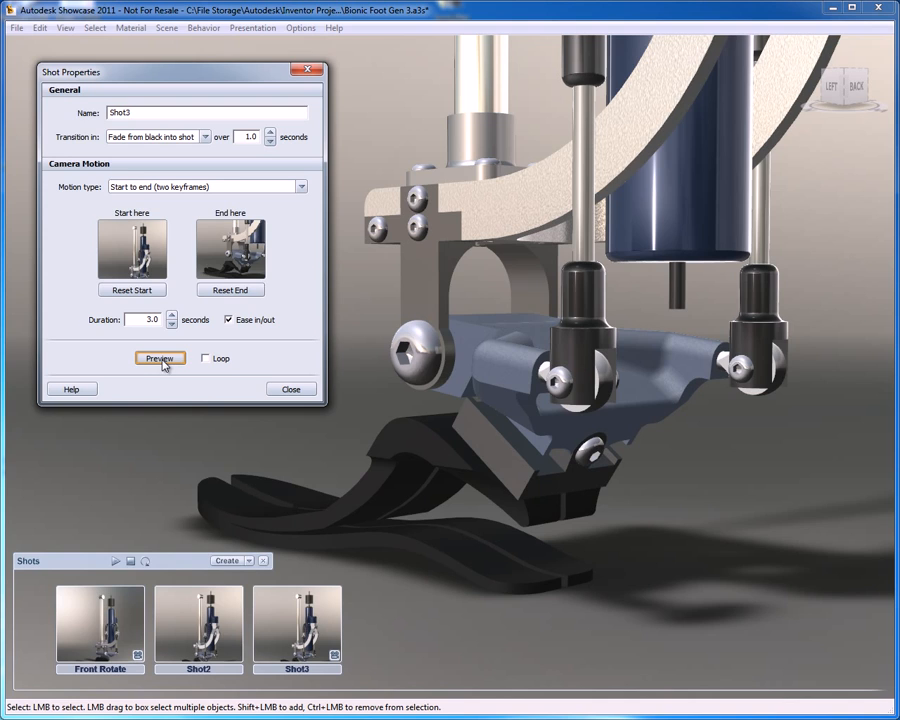
left_click(150, 137)
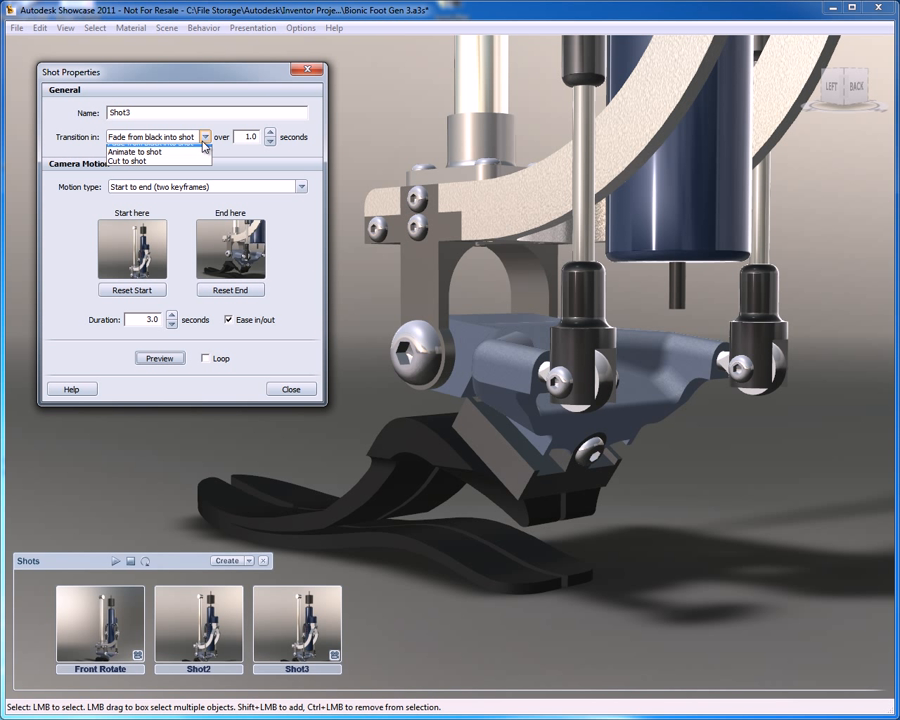
left_click(136, 168)
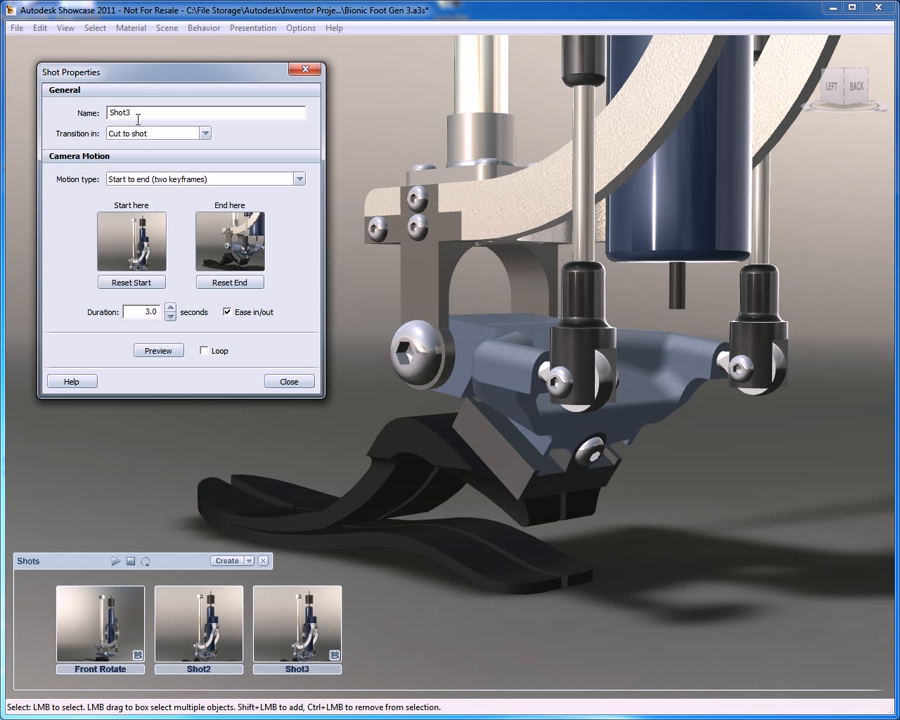
type("Zoom to Ankle")
left_click(290, 381)
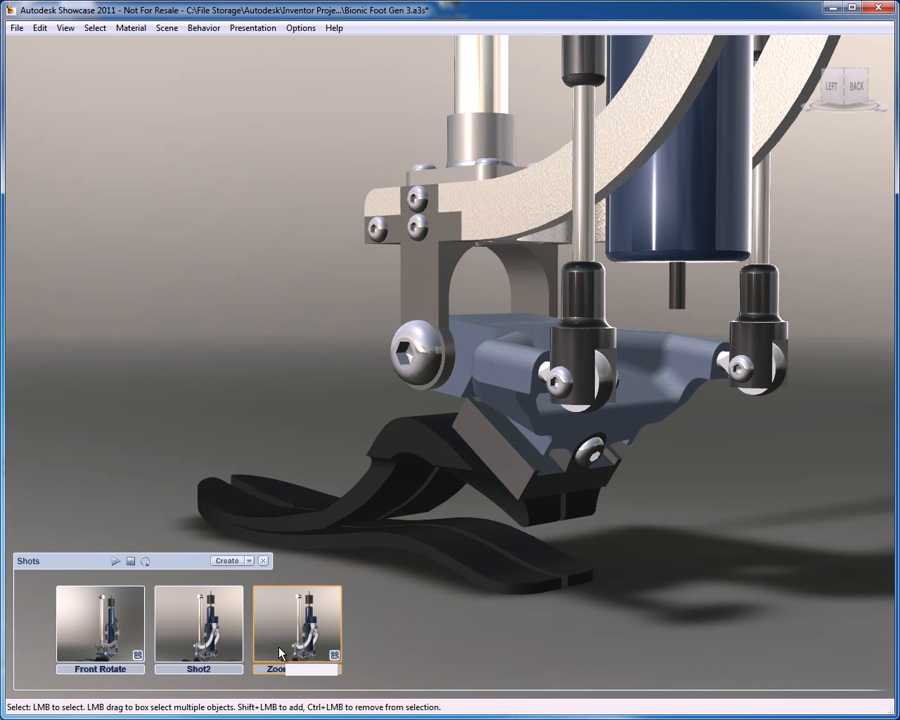
Play the Front Rotate, Shot2 and Zoom to Ankle shots one after another.
left_click(98, 622)
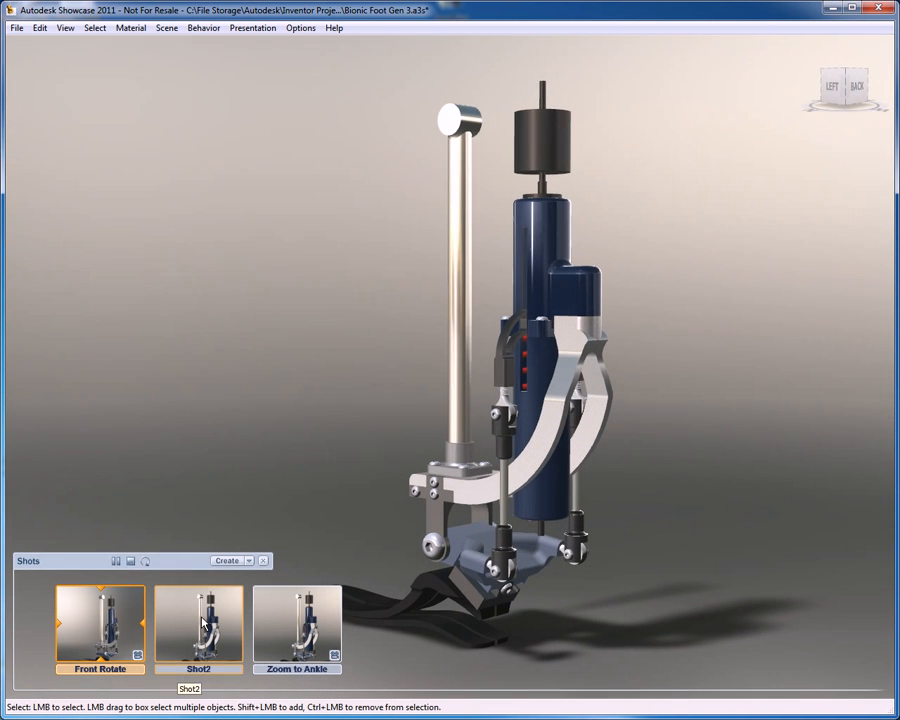
left_click(203, 622)
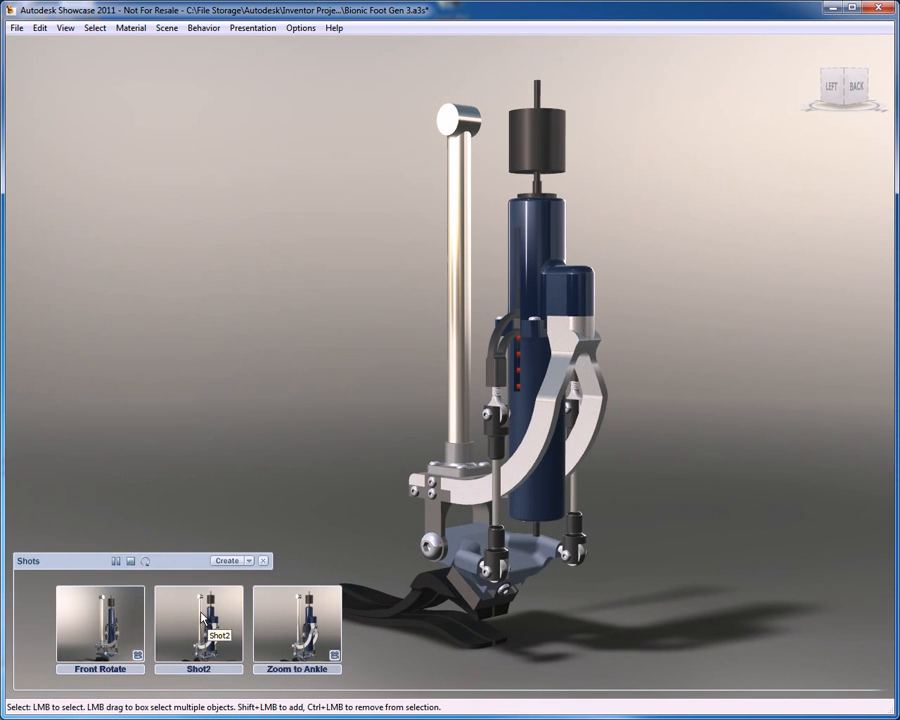
left_click(318, 617)
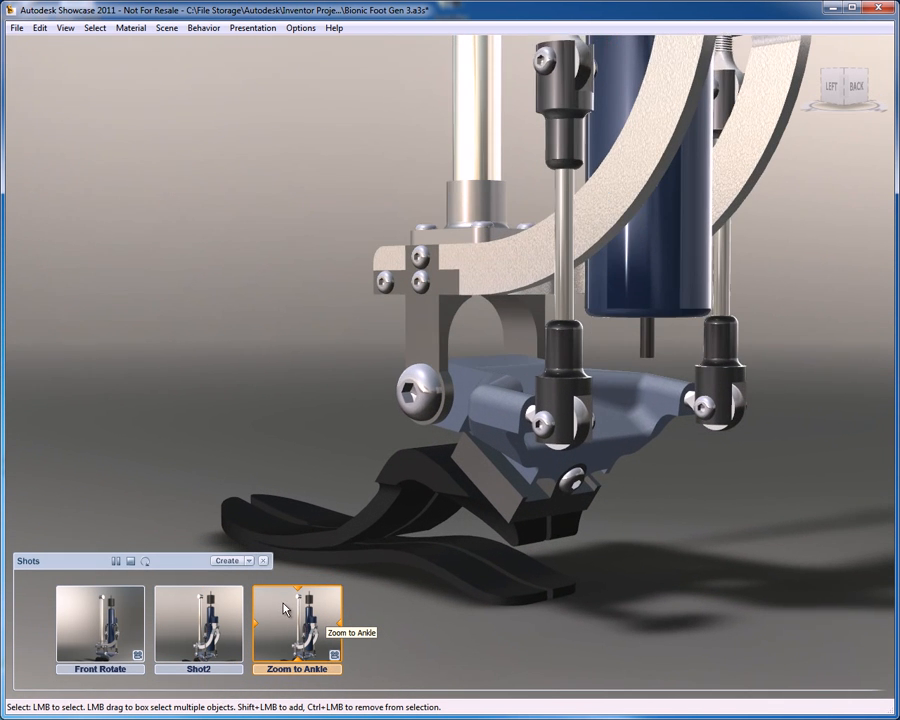
Save a 640 x 480 AVI movie of all shots together at 24 frames per second, overwriting Test.avi on the Desktop.
left_click(17, 28)
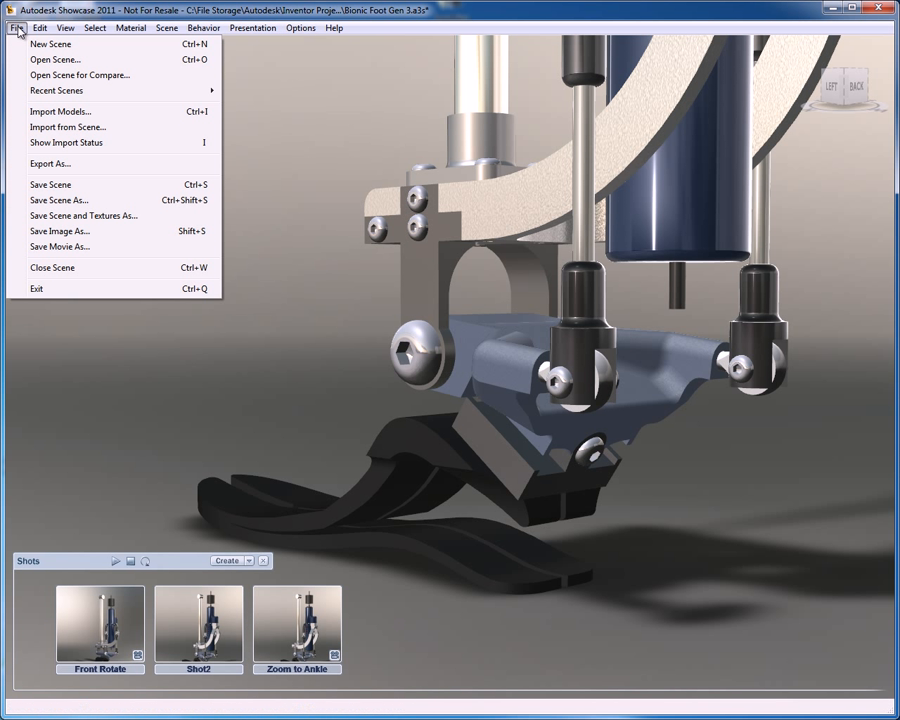
left_click(86, 246)
left_click_drag(209, 141, 99, 66)
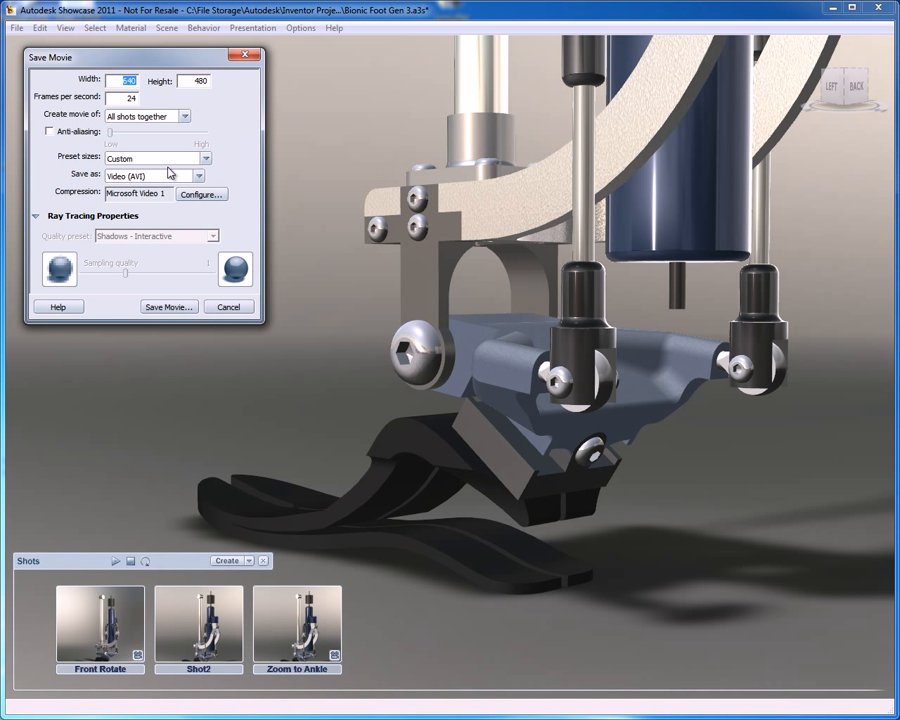
left_click(184, 116)
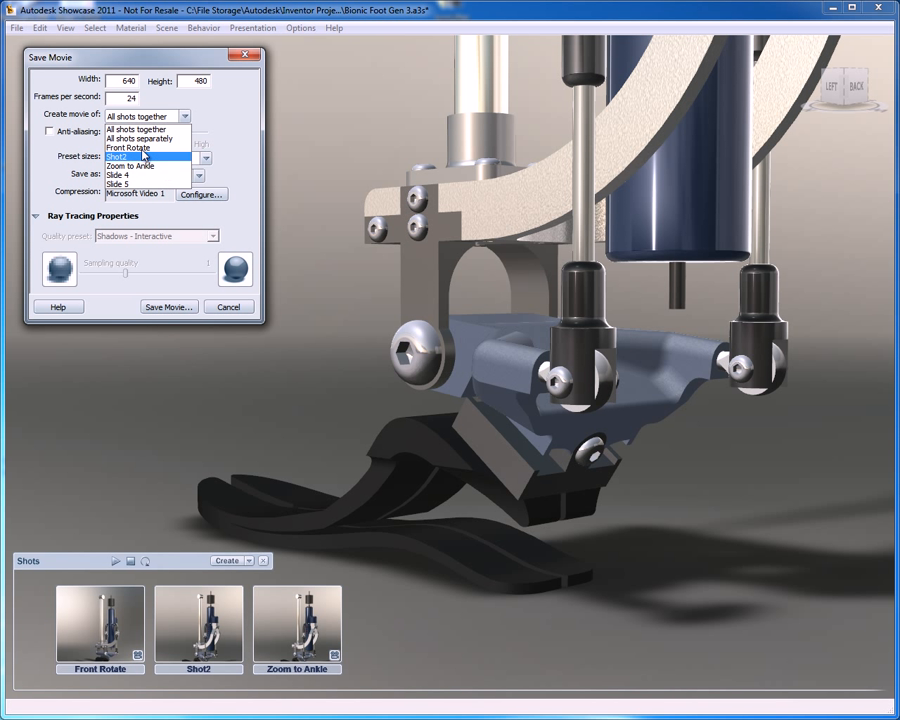
left_click(138, 129)
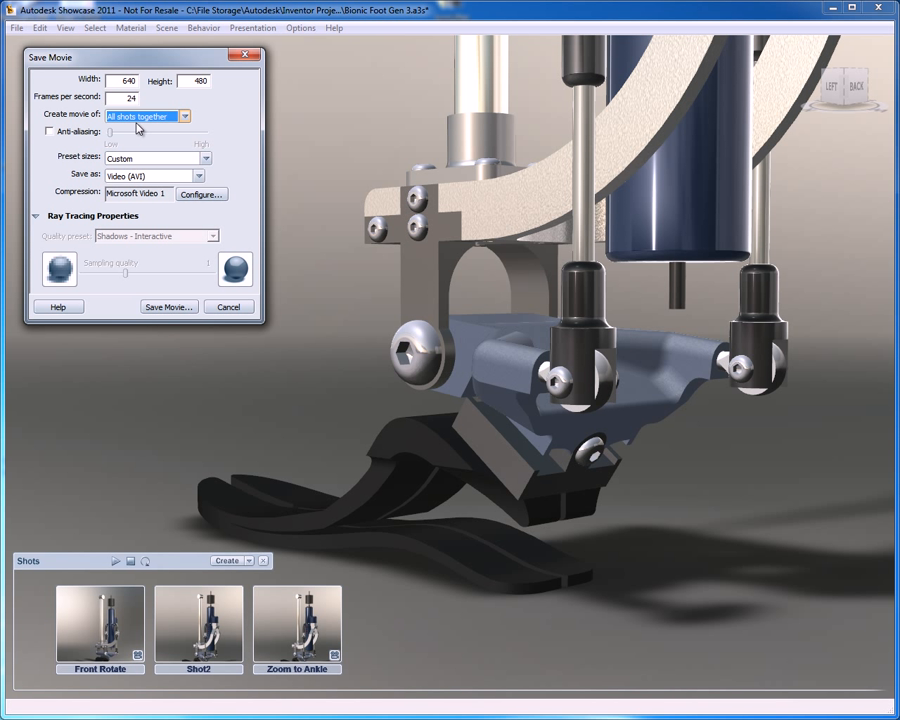
left_click(168, 307)
left_click(370, 313)
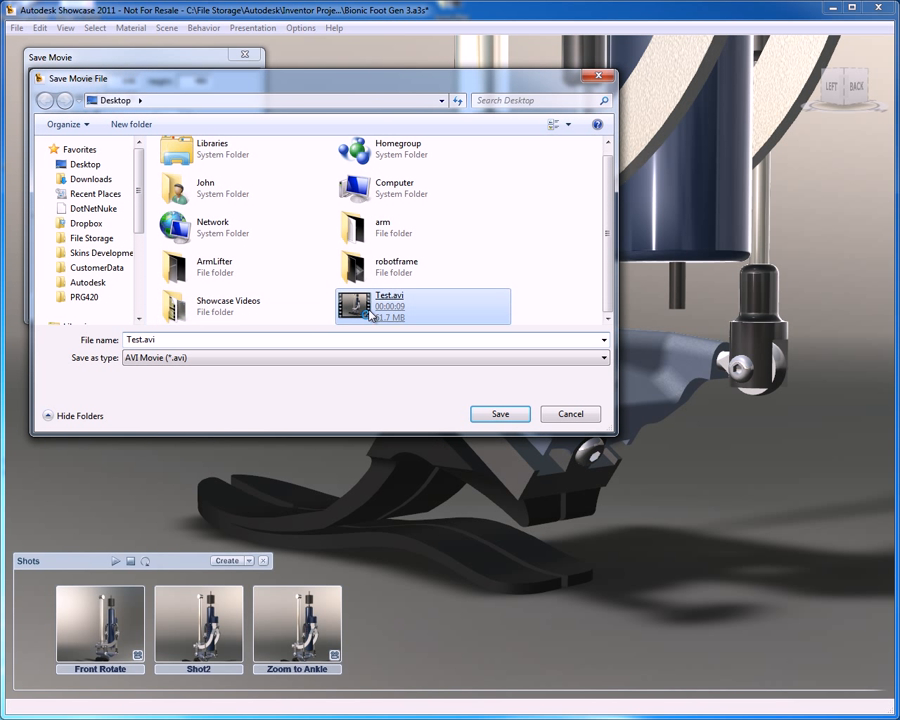
double_click(370, 313)
left_click(498, 392)
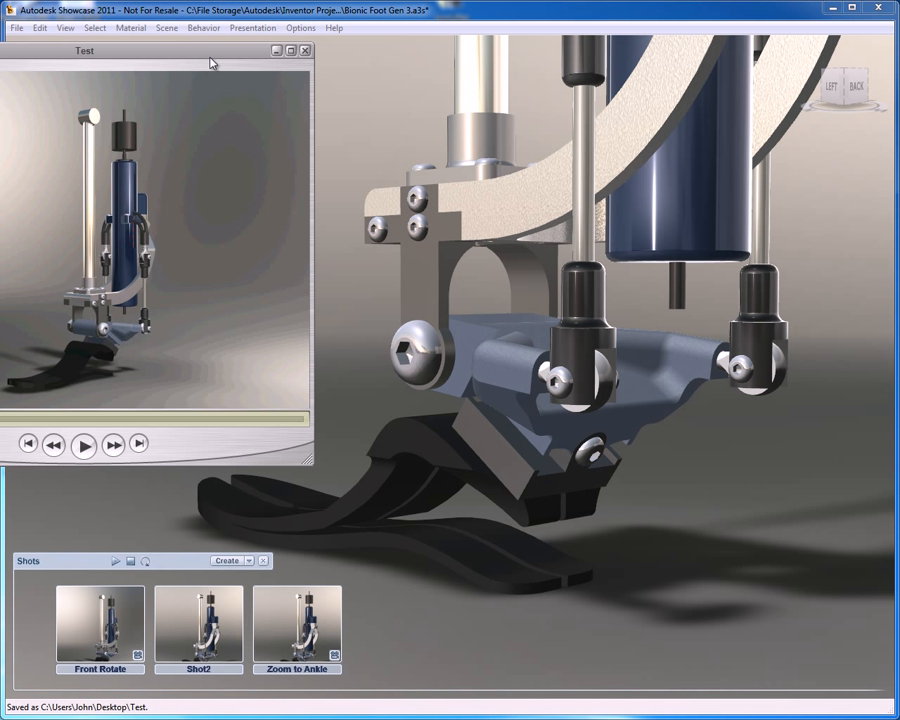
Play the exported Test movie in the media player and close the player.
left_click_drag(211, 62, 400, 69)
left_click(283, 459)
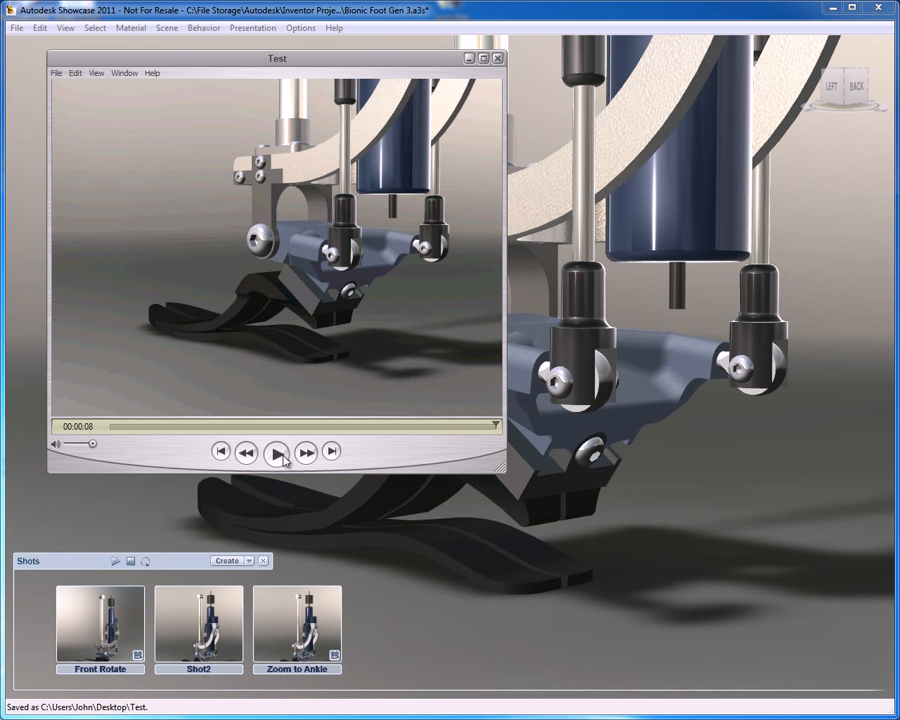
left_click(497, 58)
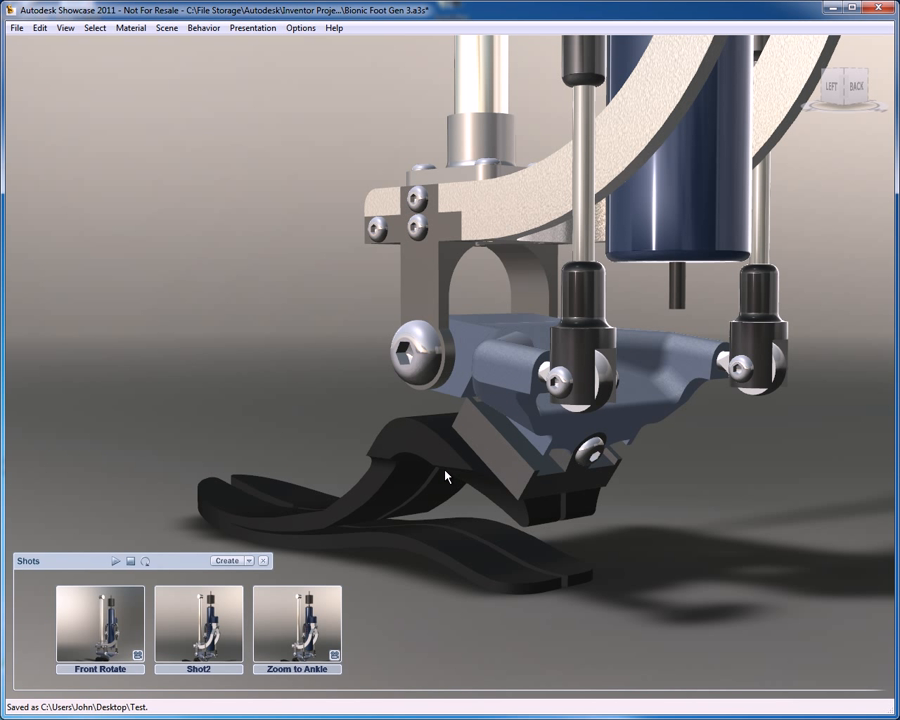
Hide the shots and return the model to its home view.
key("t")
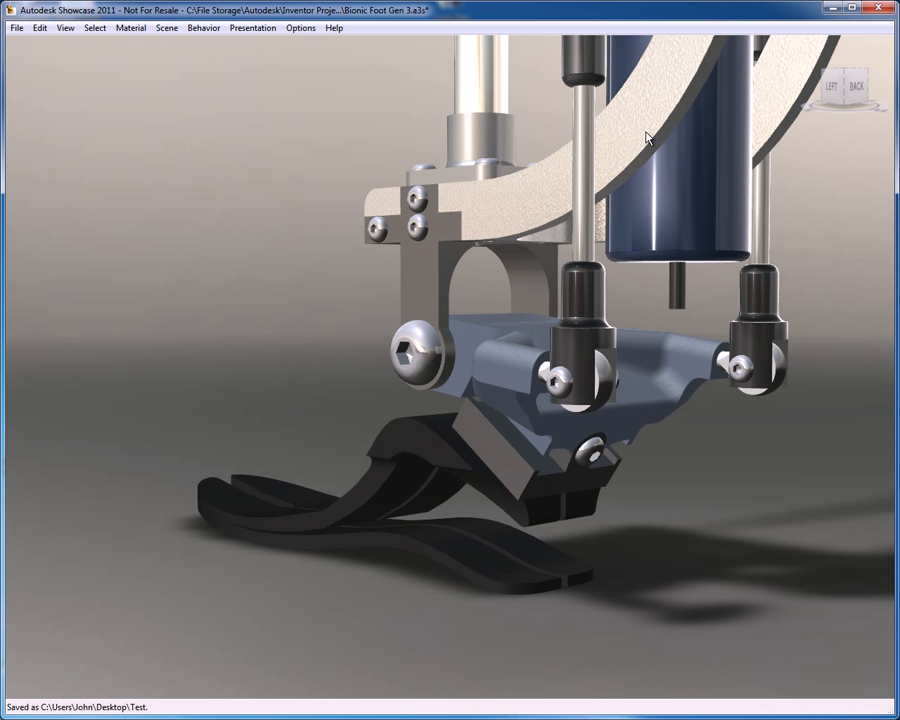
left_click(809, 49)
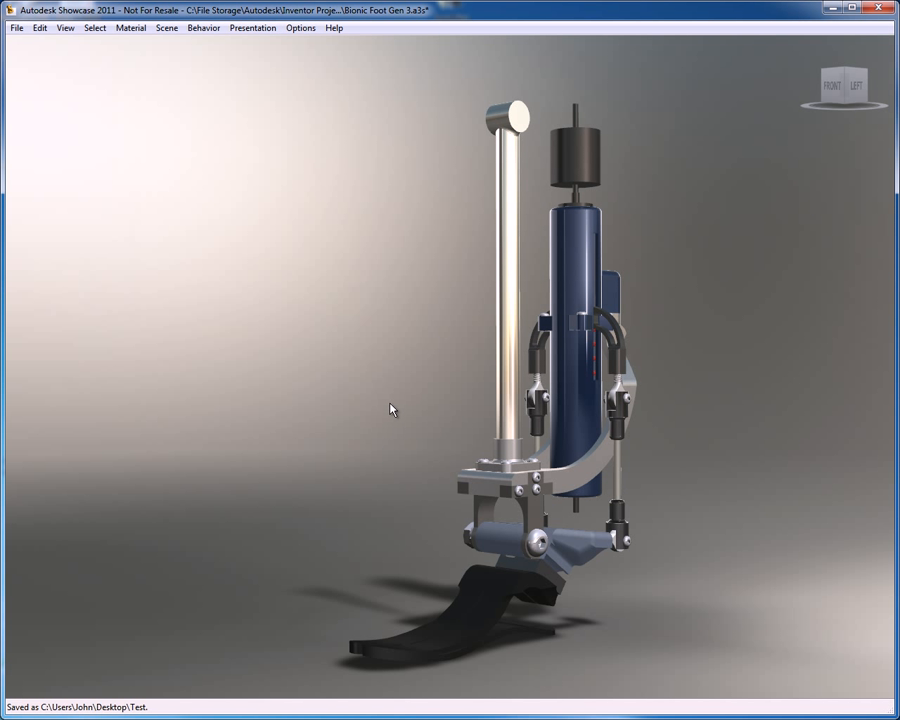
left_click(208, 30)
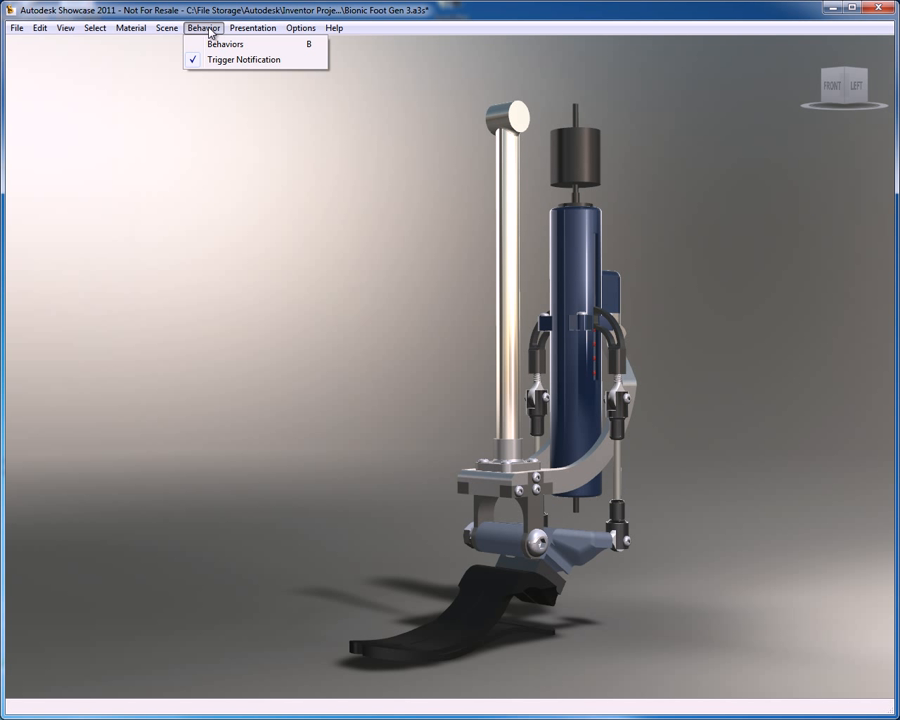
mouse_move(240, 32)
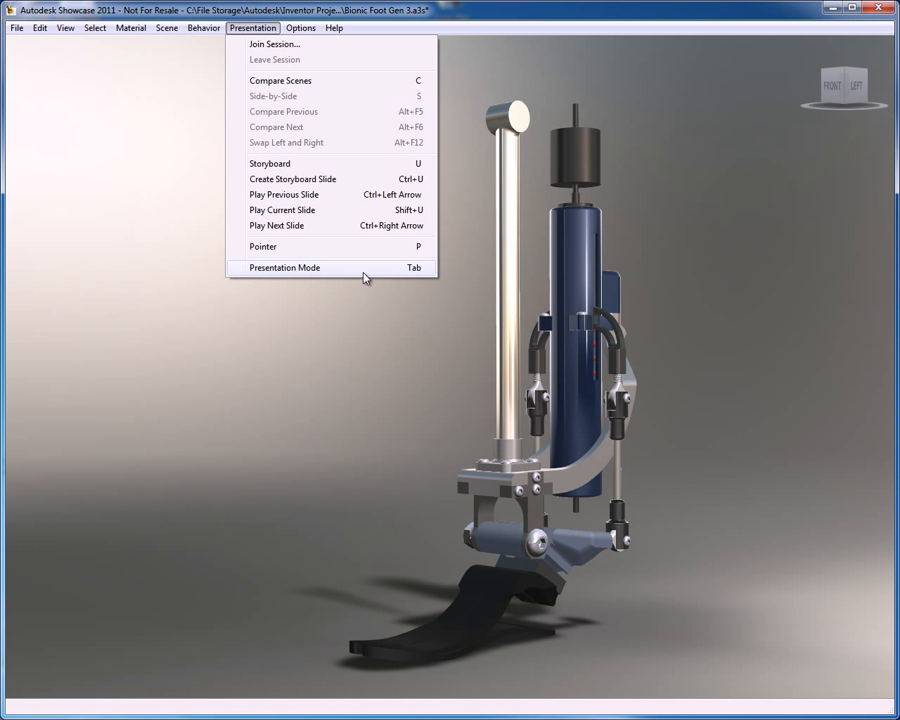
left_click(361, 318)
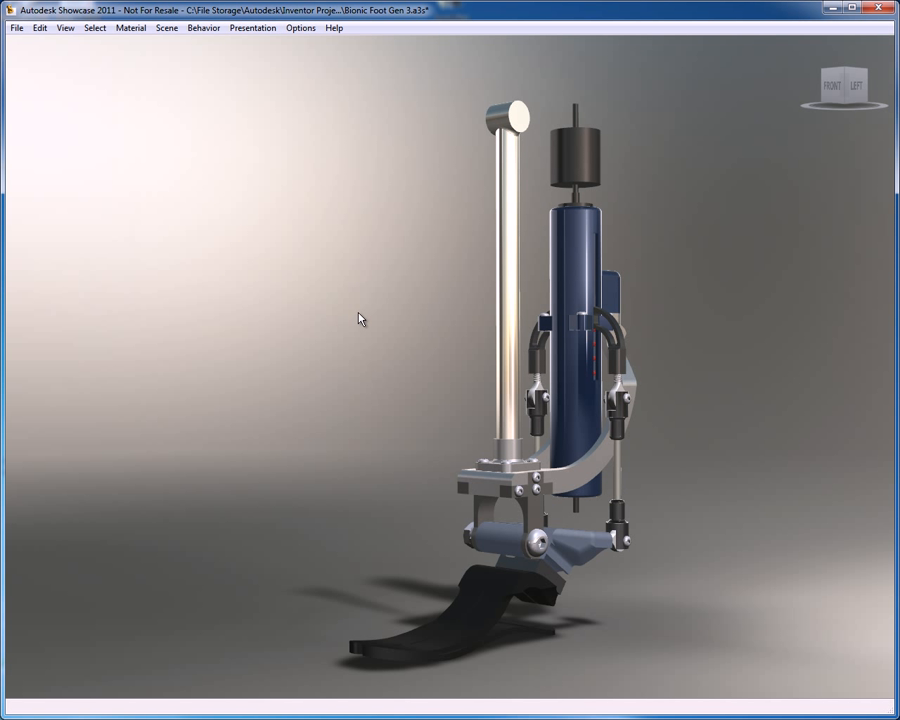
Create a 3D Trigger behavior and add the blue actuator cylinder to it as the trigger object.
key("u")
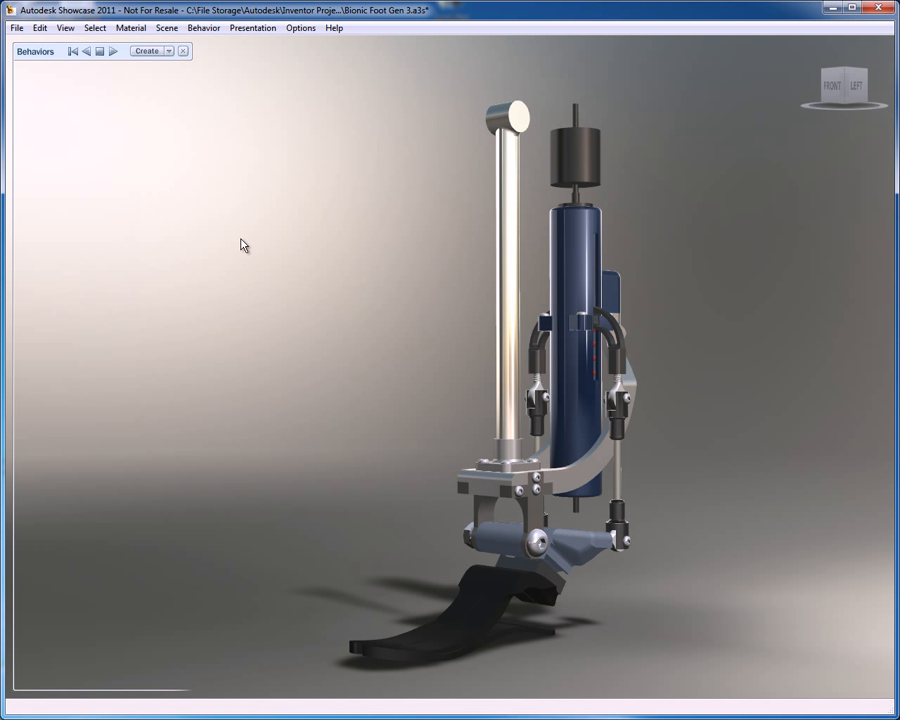
left_click(141, 52)
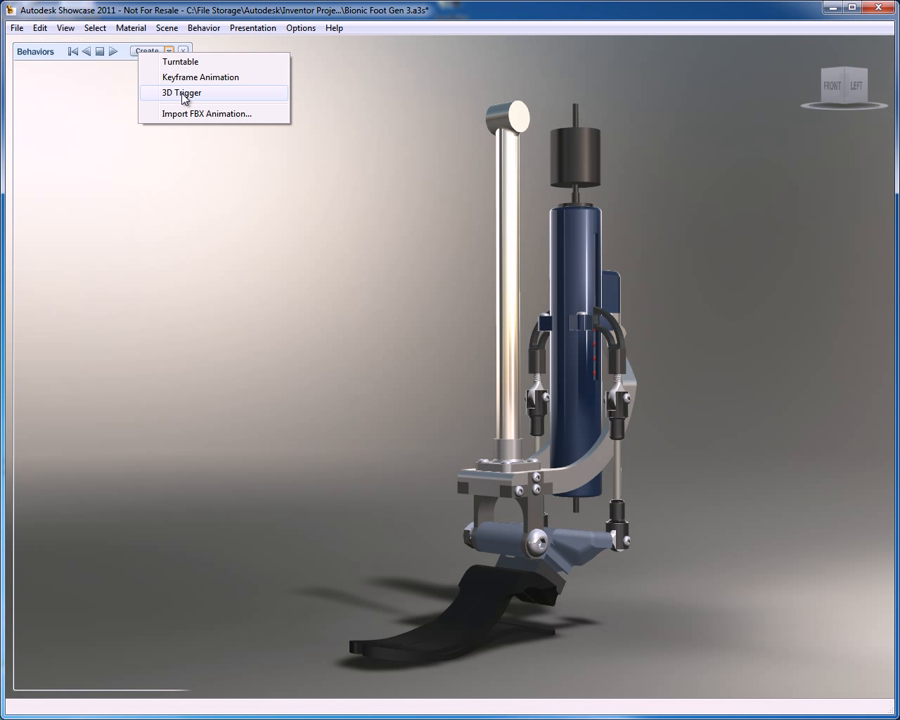
left_click(183, 96)
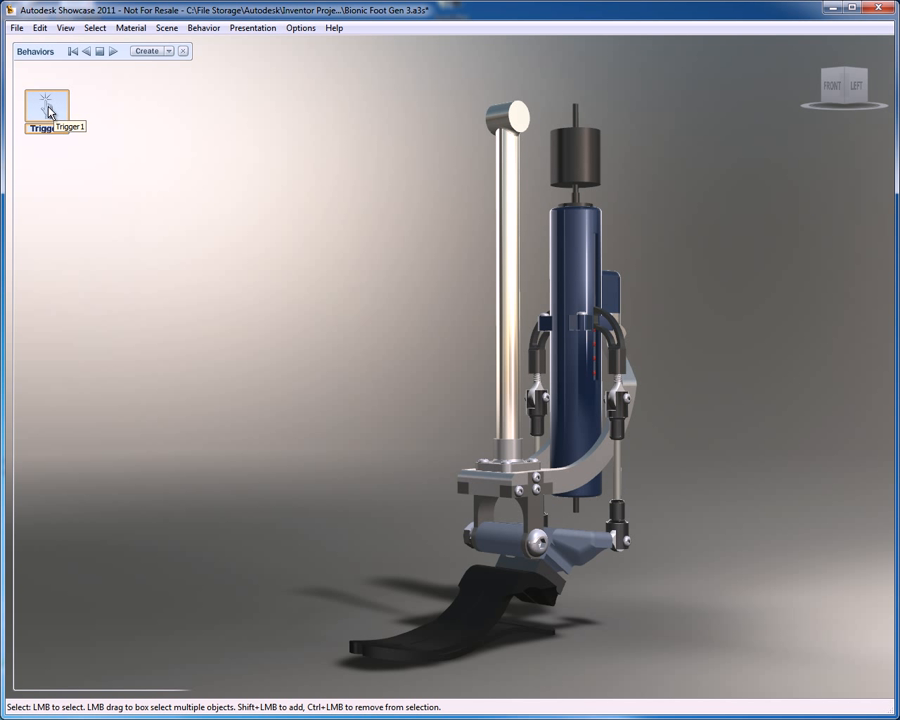
left_click(570, 418)
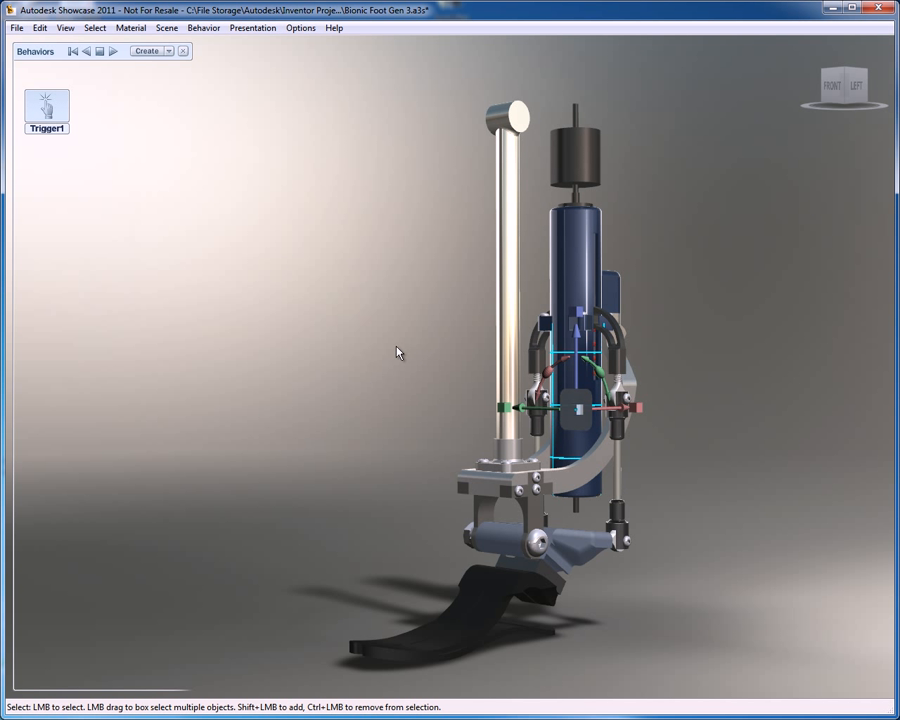
right_click(47, 108)
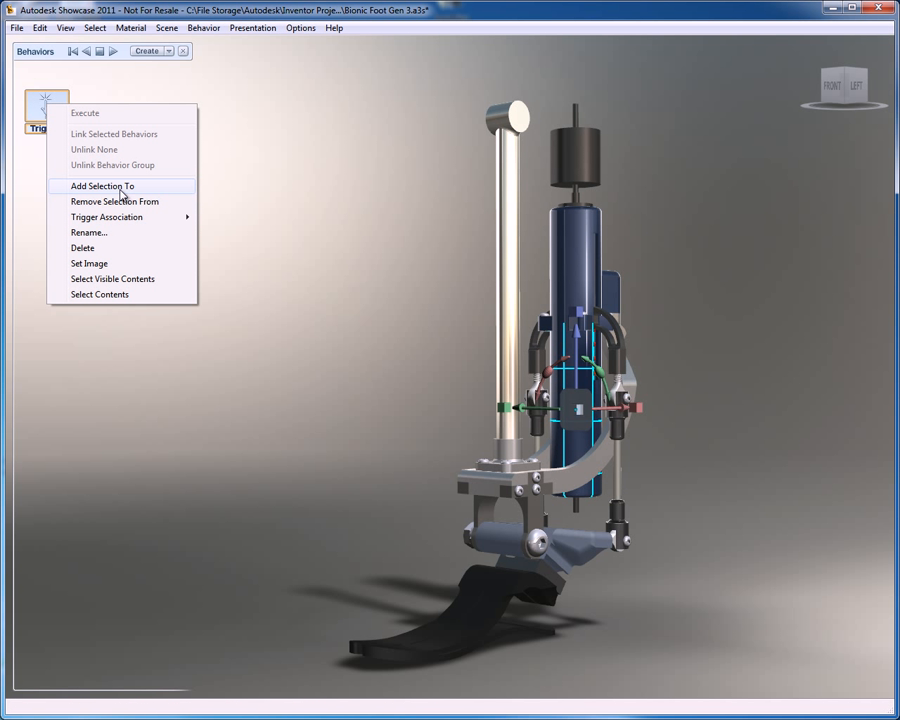
left_click(121, 194)
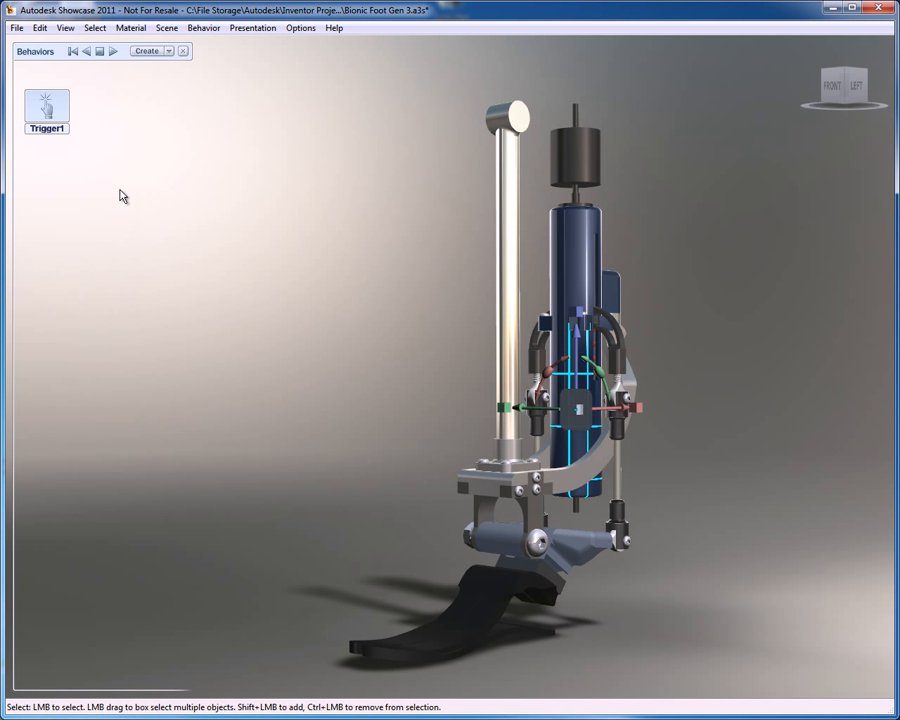
Associate the 3D trigger with the Front Rotate shot.
right_click(57, 123)
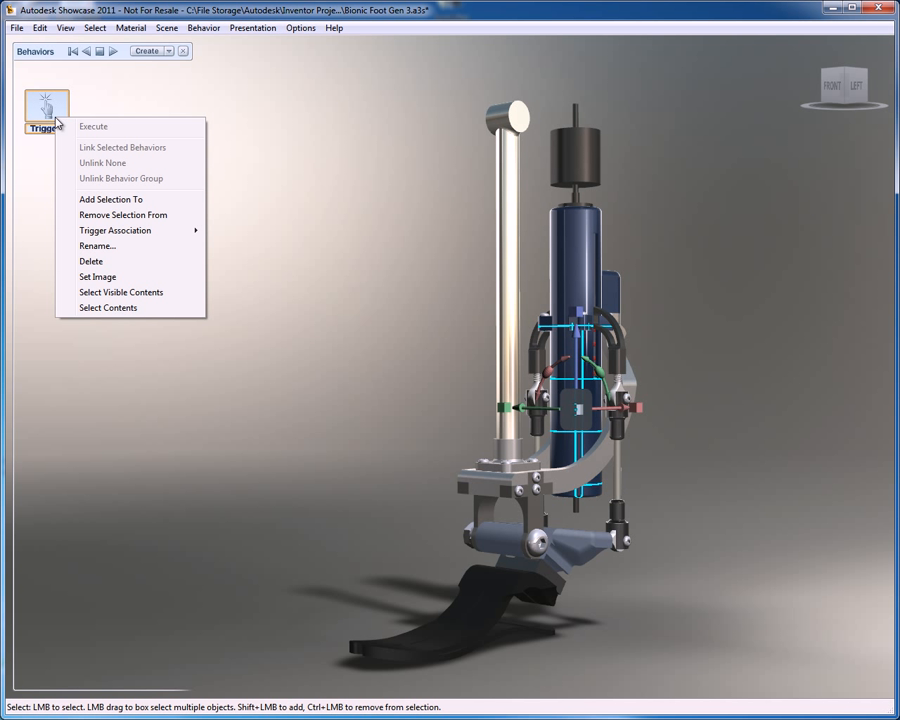
mouse_move(102, 234)
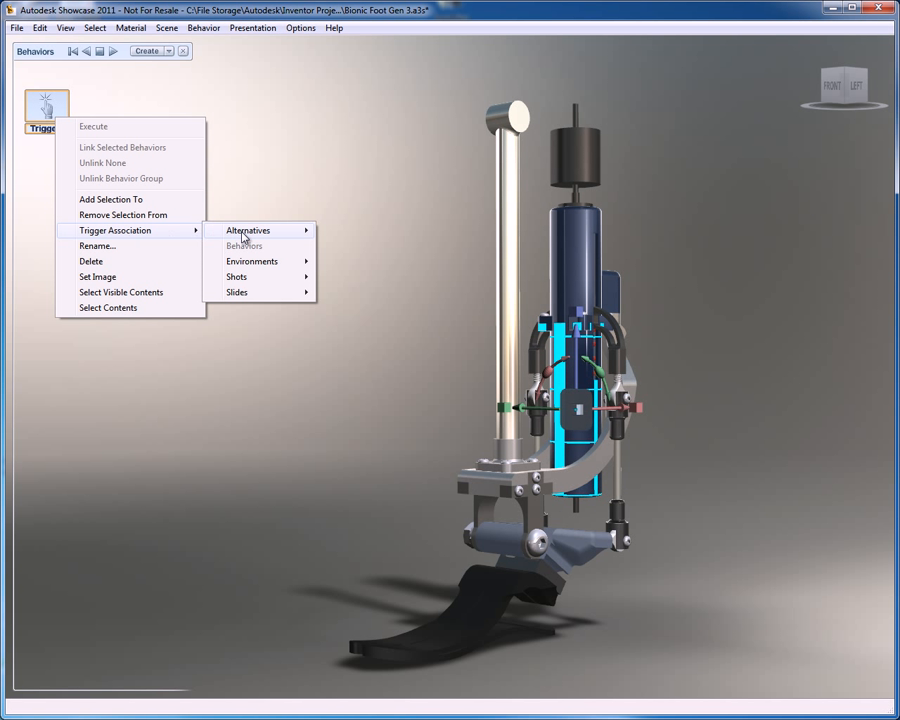
mouse_move(247, 236)
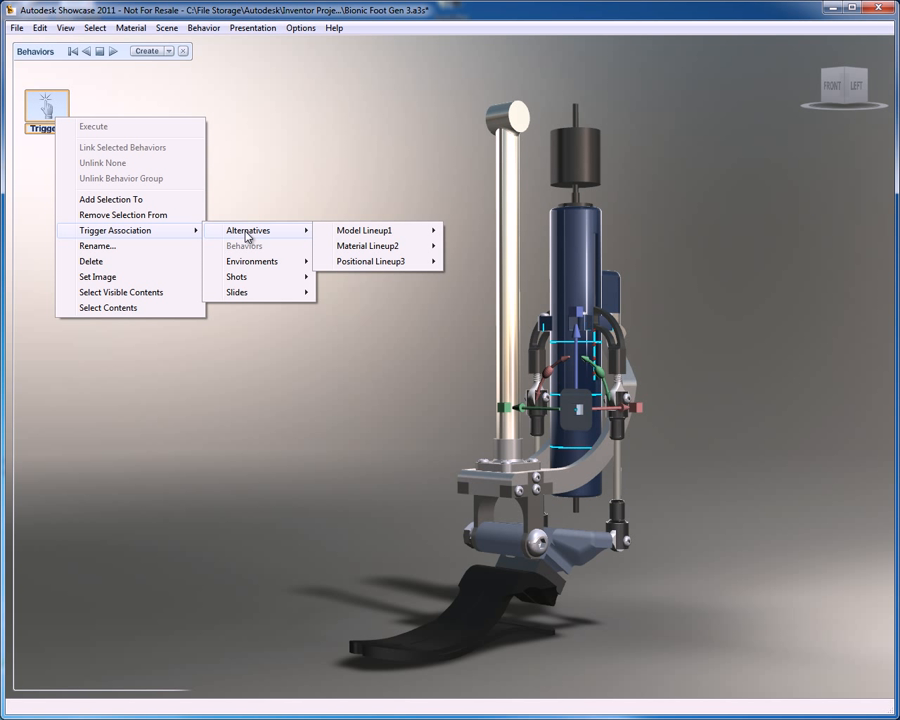
mouse_move(372, 238)
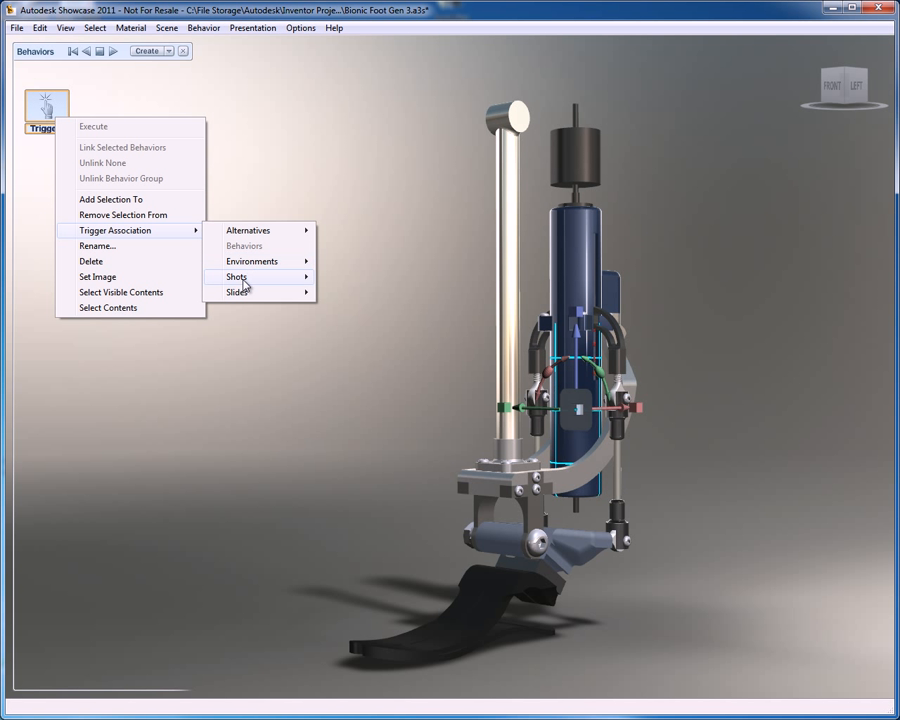
mouse_move(245, 282)
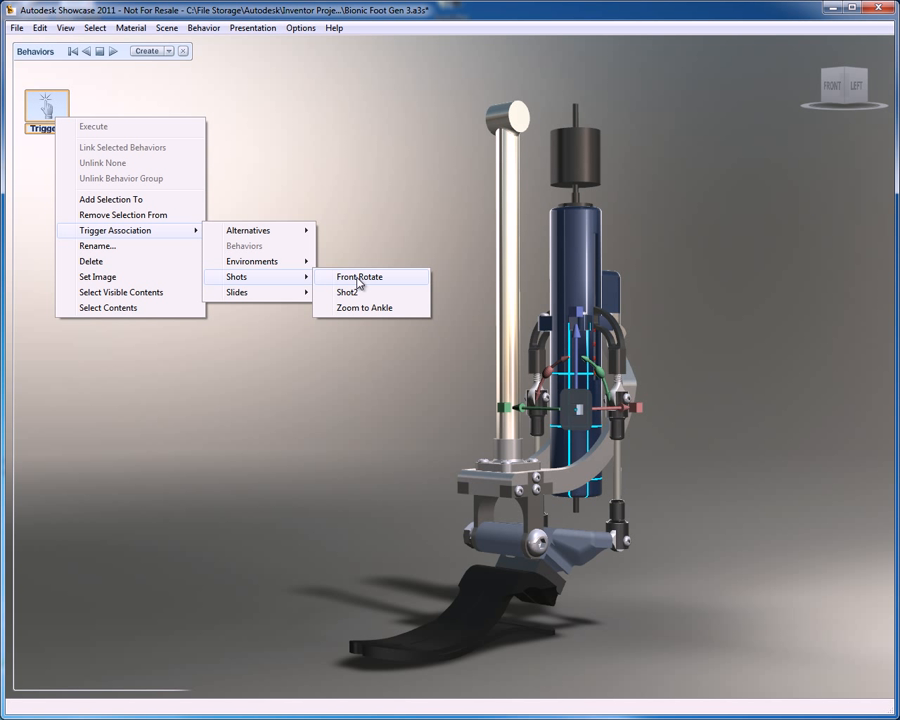
left_click(358, 283)
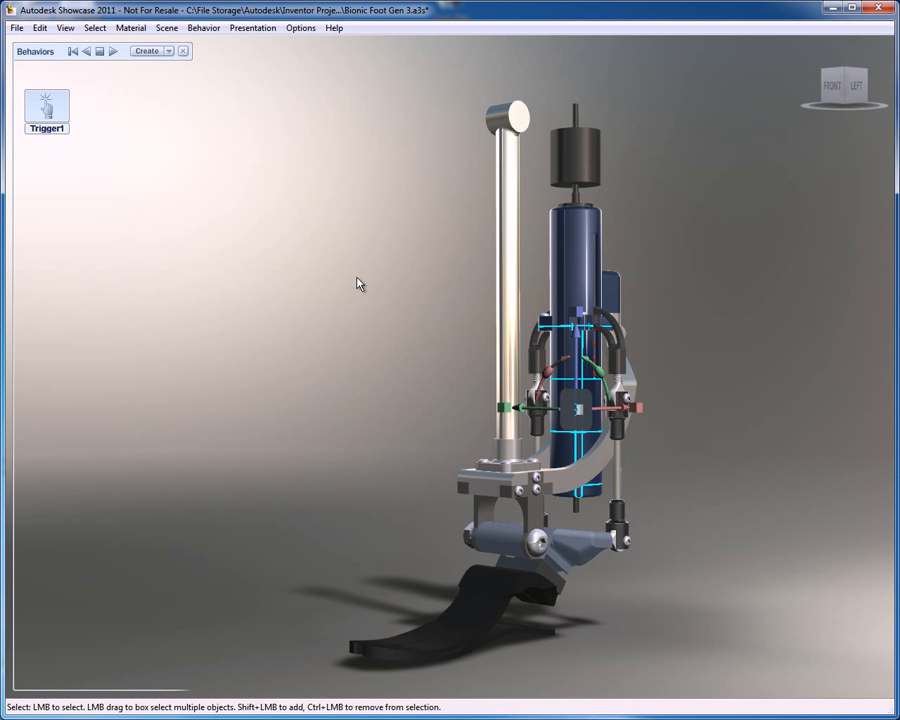
Set the trigger's thumbnail image from a close-up view of the blue actuator cylinder.
middle_click_drag(655, 364, 601, 331)
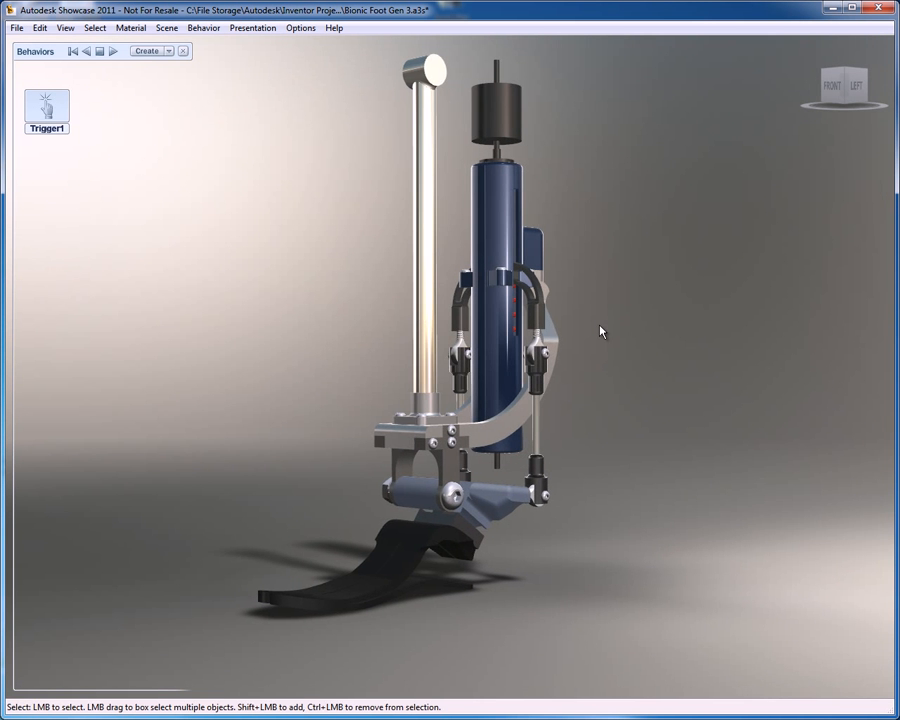
scroll(601, 331, "down", 4)
scroll(602, 331, "up", 9)
middle_click_drag(681, 368, 598, 312)
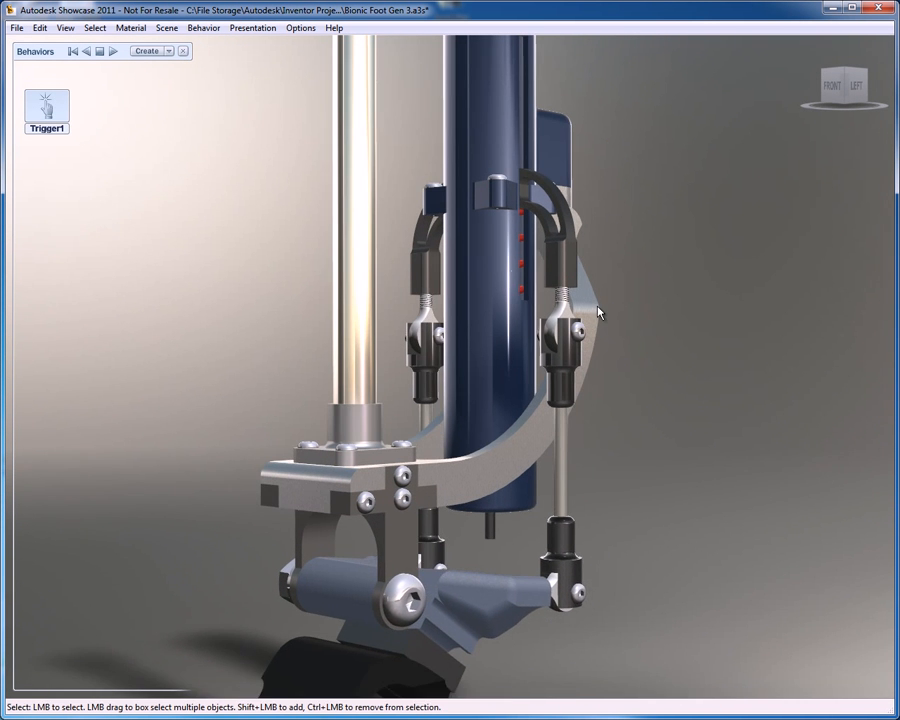
scroll(598, 308, "up", 2)
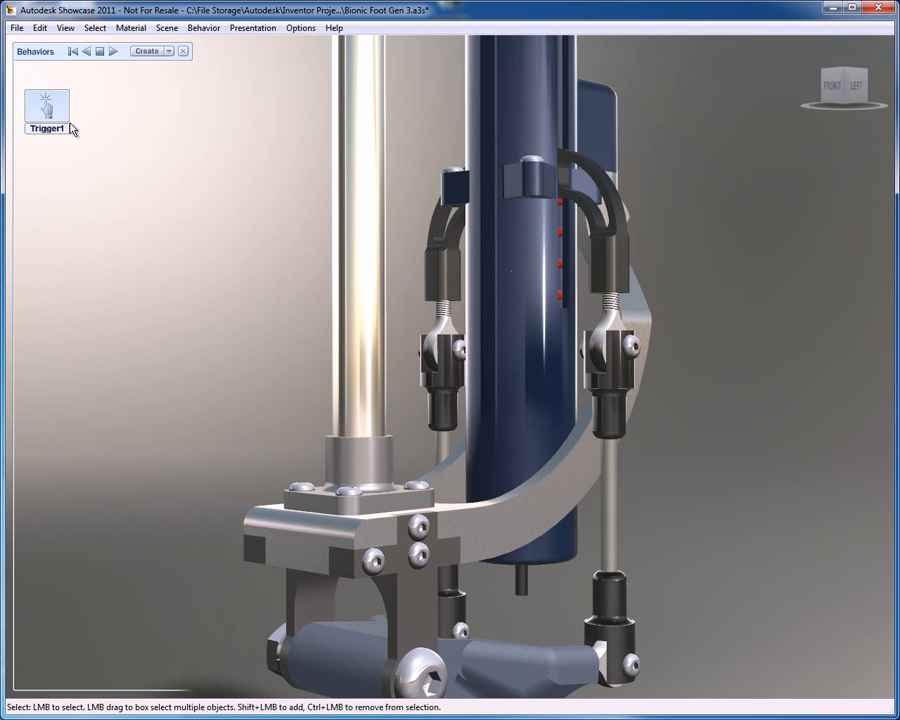
right_click(40, 108)
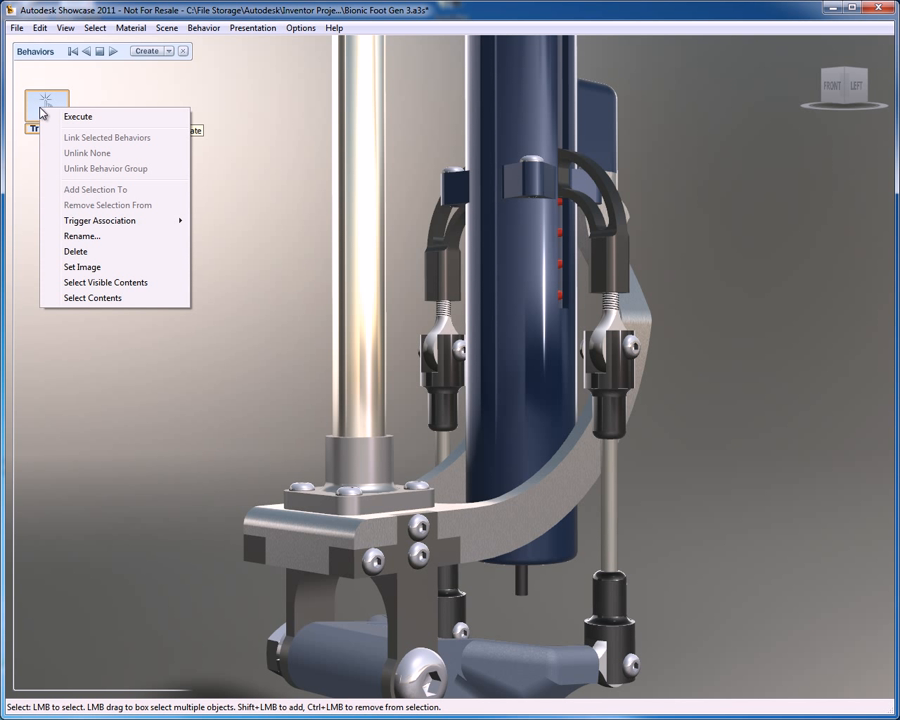
left_click(84, 268)
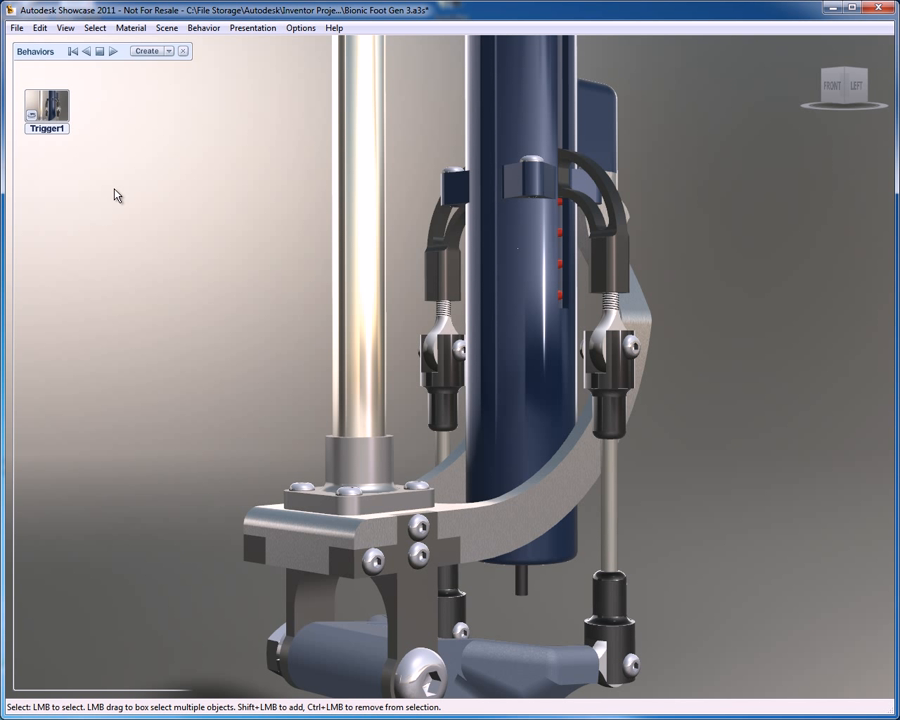
Rename the trigger behavior to Front Rotate and hide the behaviors.
double_click(46, 128)
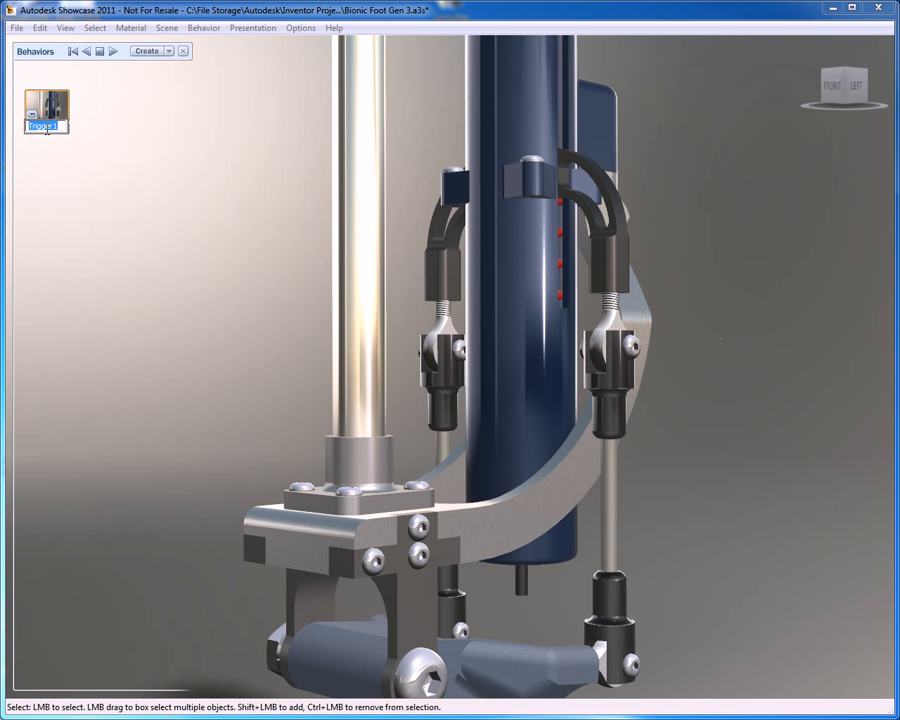
type("Front")
type(" Rotate")
left_click(76, 159)
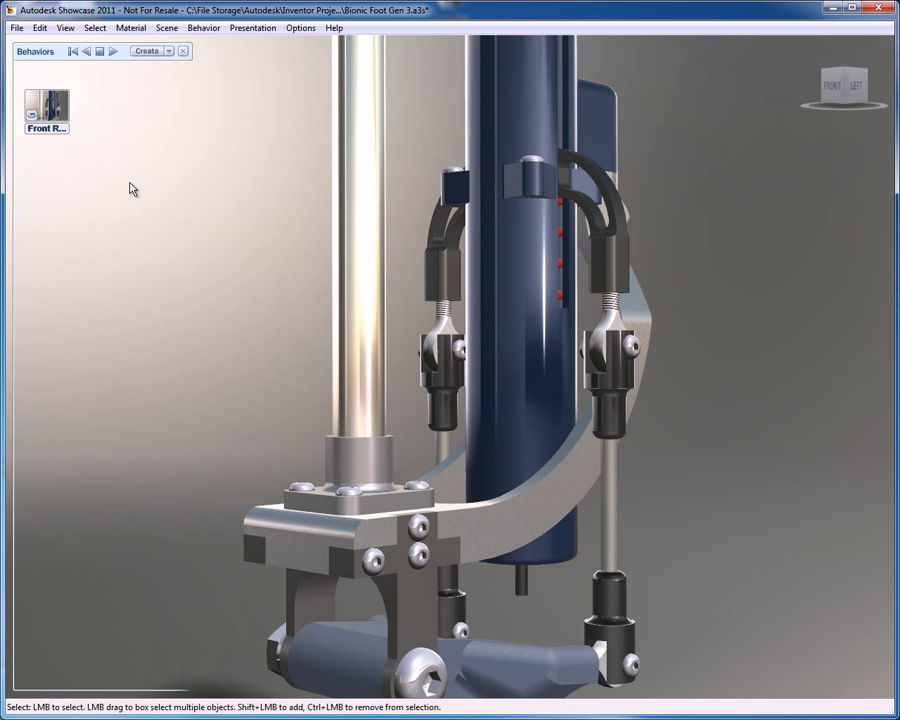
key("b")
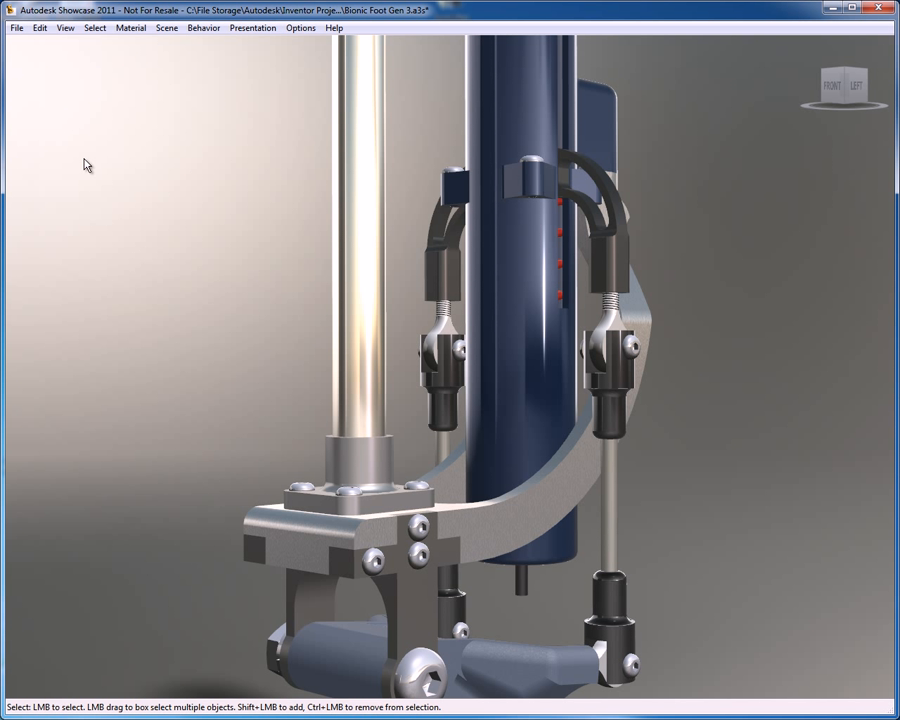
Test the Front Rotate trigger on the blue cylinder in presentation mode from the home view, and leave presentation mode.
key("p")
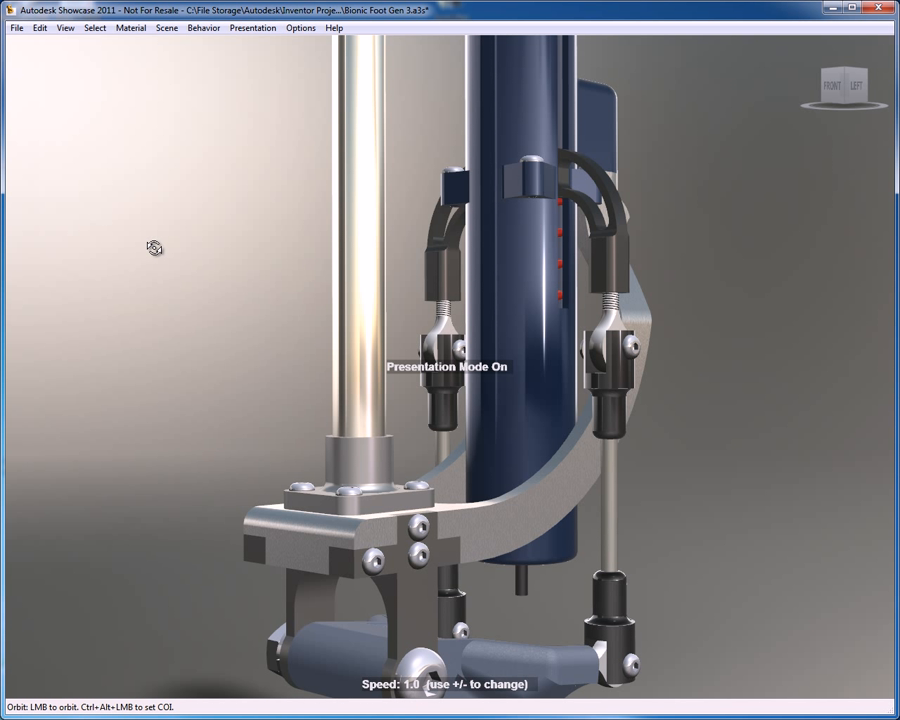
left_click(811, 47)
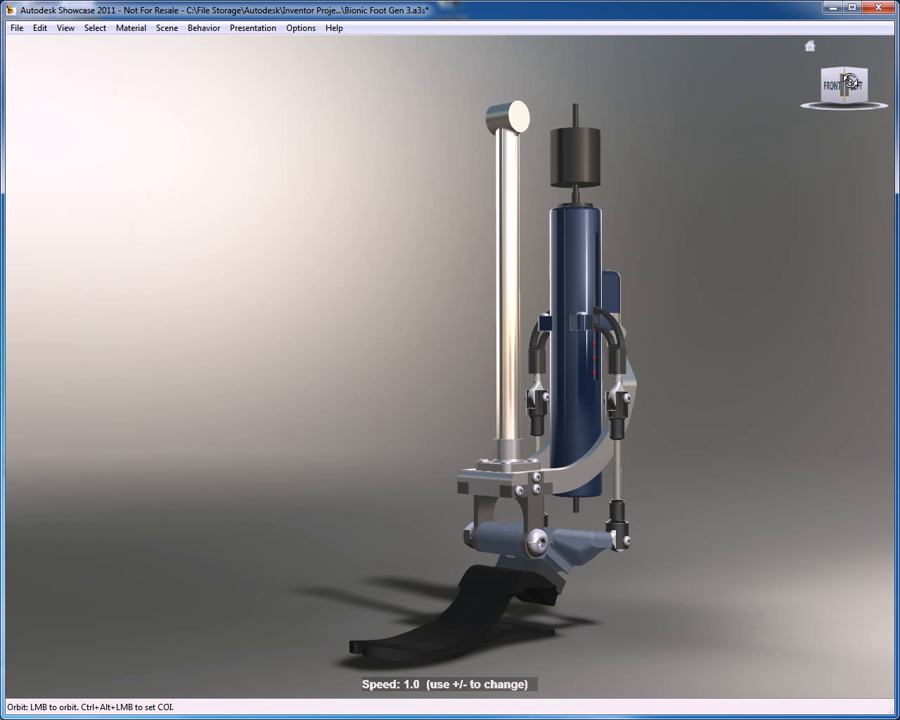
left_click_drag(419, 302, 421, 370)
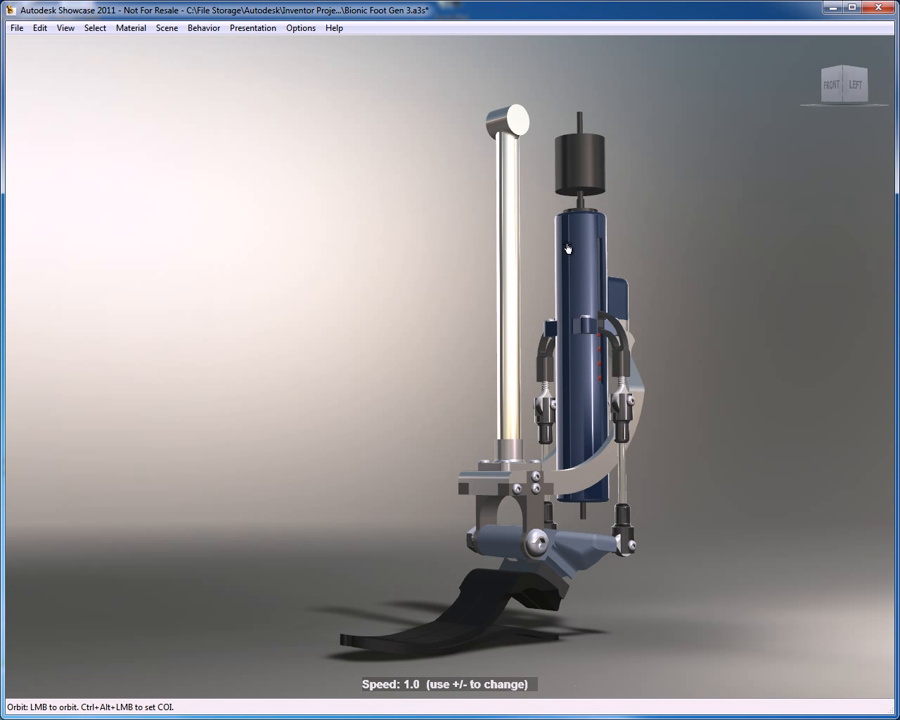
left_click(581, 373)
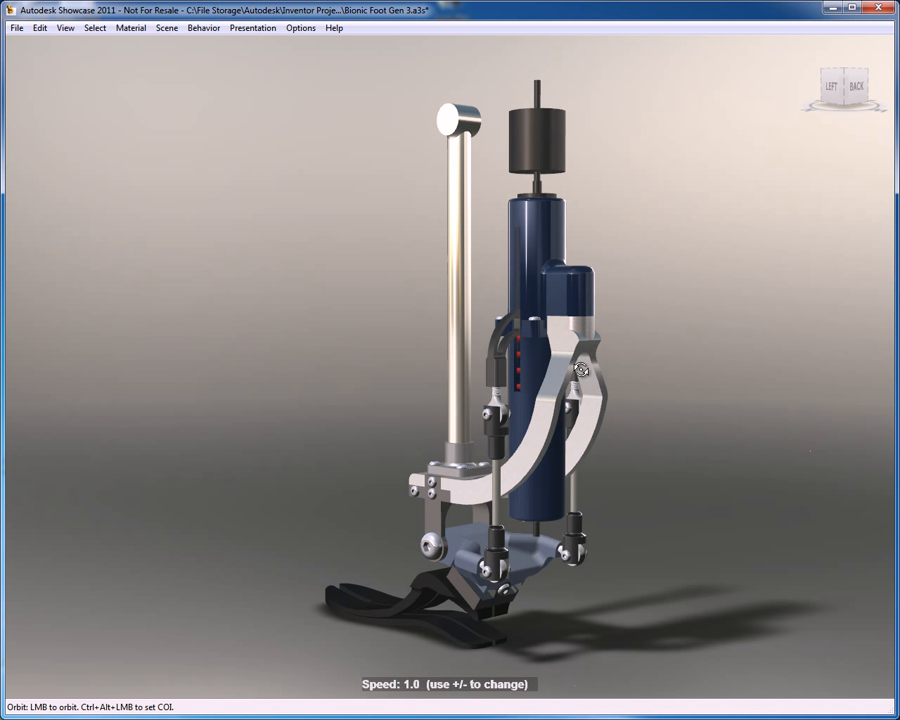
key("Escape")
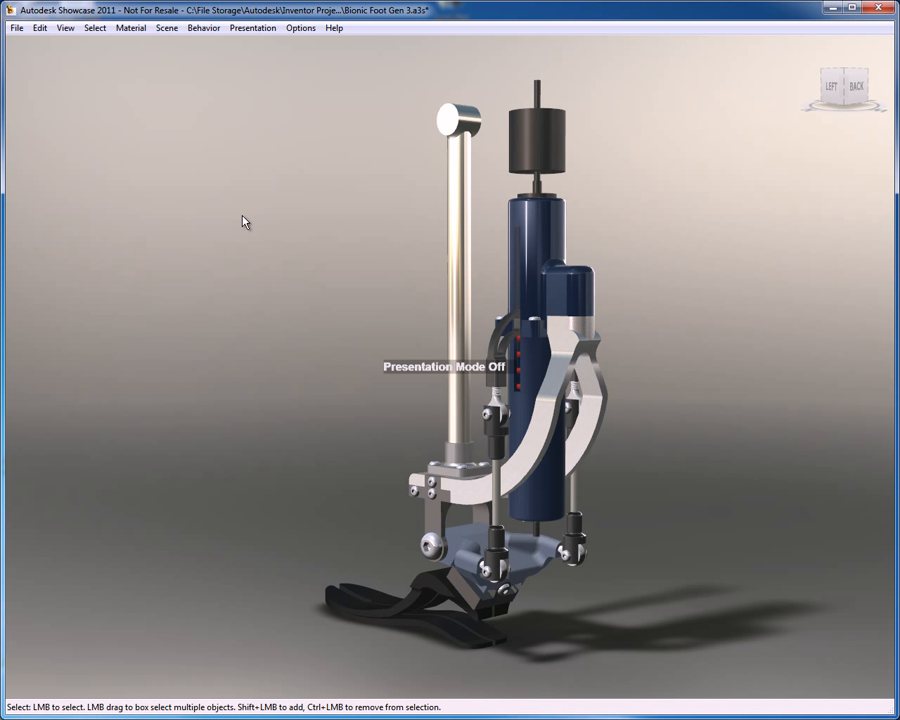
Create a second 3D Trigger behavior and add the blue-gray ankle part to it as the trigger object.
key("b")
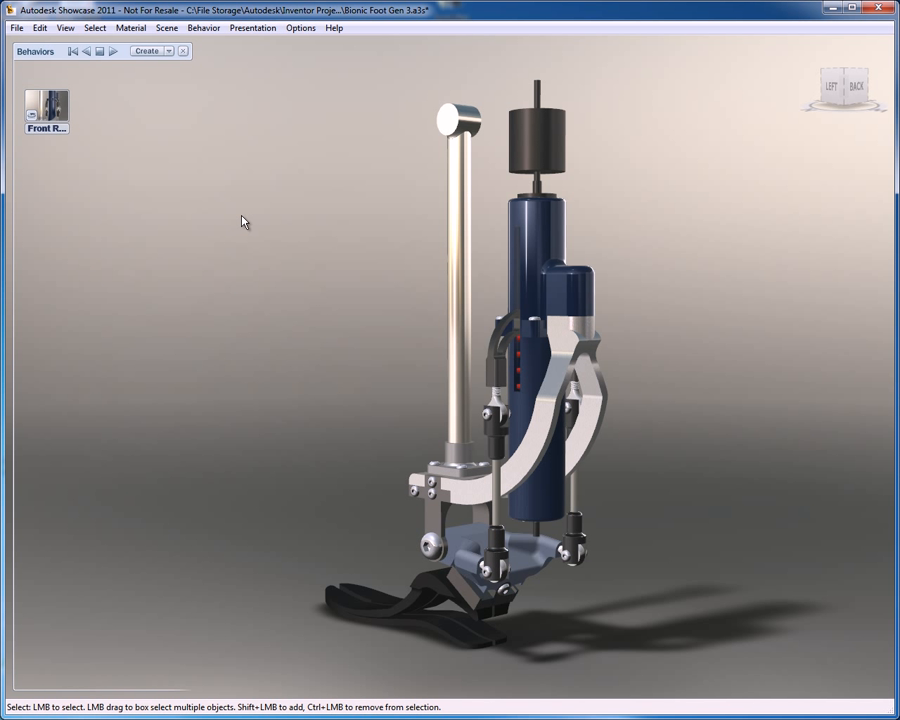
left_click(140, 52)
left_click(167, 90)
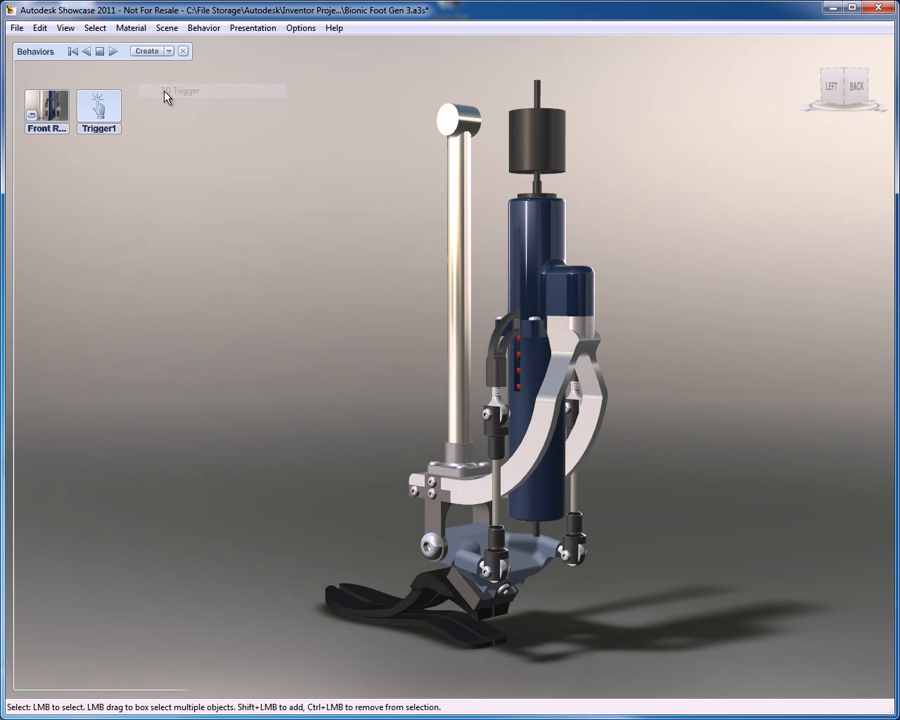
left_click(475, 549)
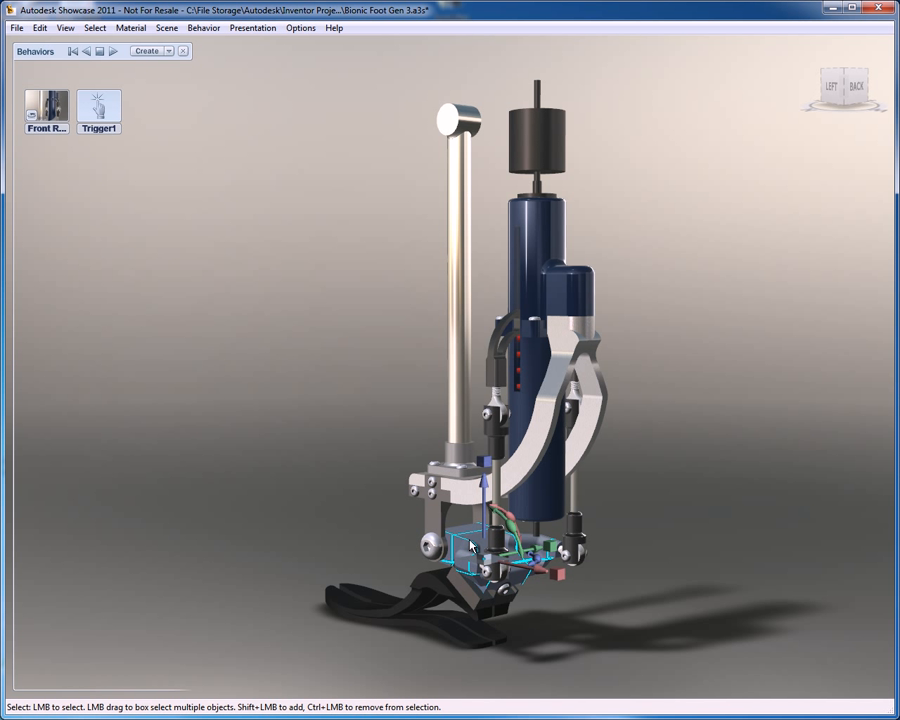
right_click(101, 112)
left_click(173, 192)
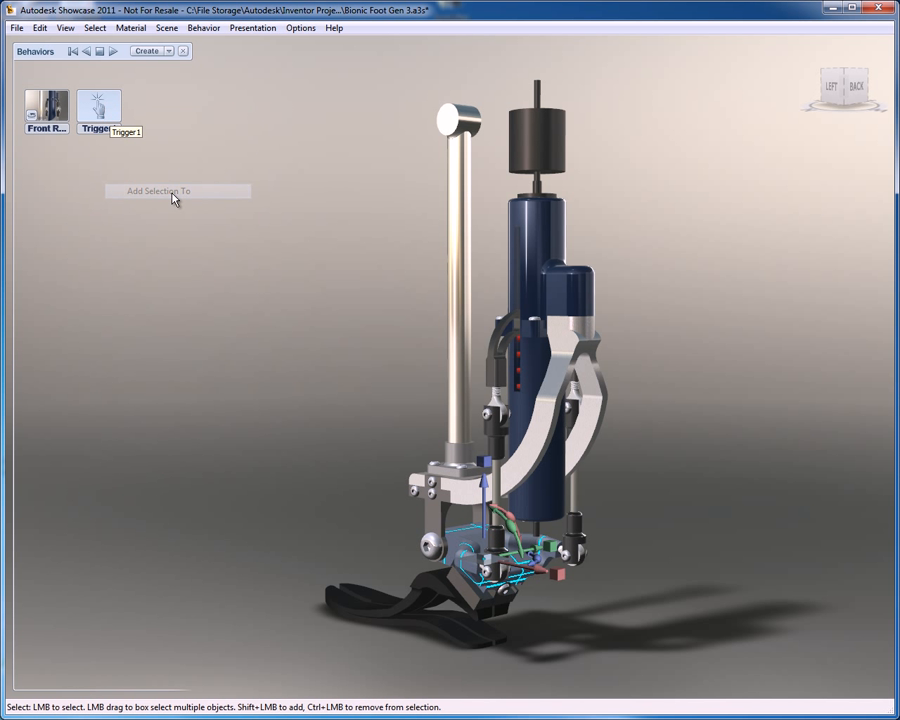
Associate the second 3D trigger with the Zoom to Ankle shot.
right_click(105, 108)
mouse_move(177, 220)
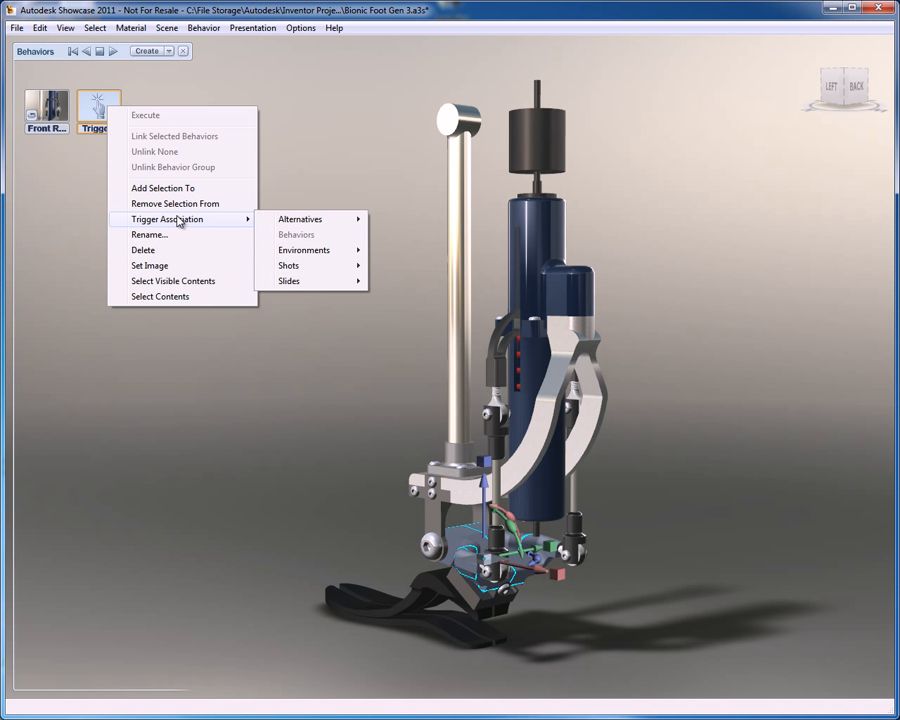
mouse_move(342, 266)
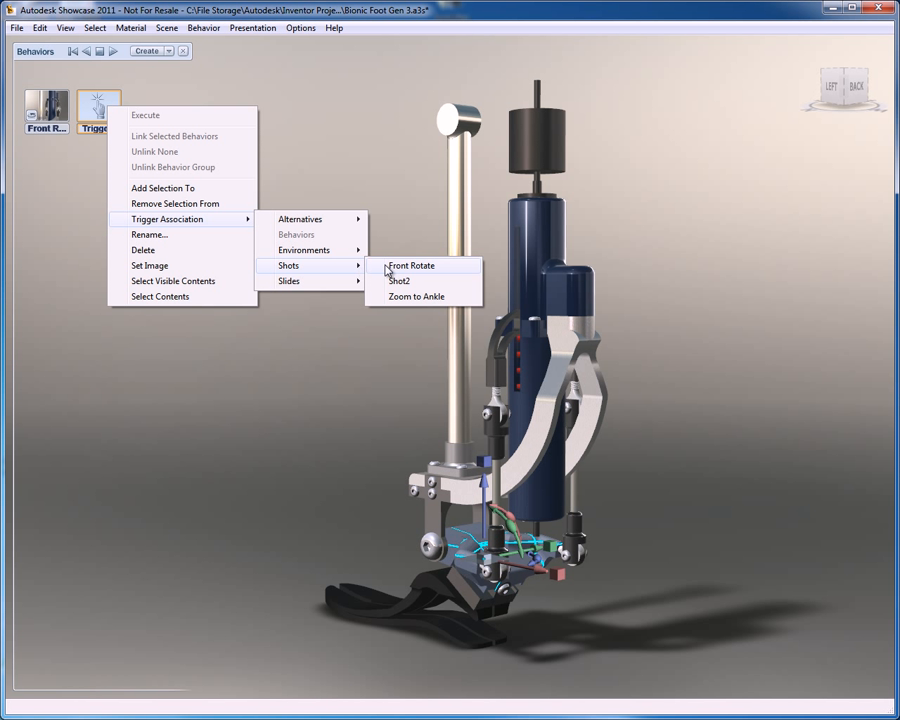
left_click(395, 297)
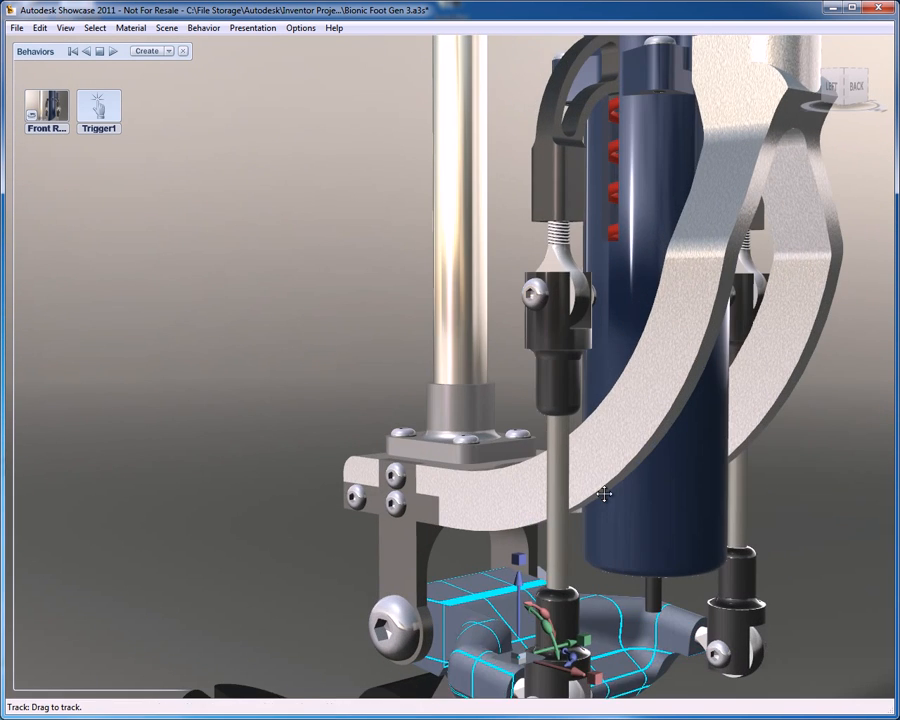
Set the second trigger's thumbnail image from a close-up view of the ankle and foot, and hide the behaviors.
middle_click_drag(604, 494, 538, 229, "alt")
left_click(718, 344)
middle_click_drag(593, 464, 583, 402, "alt")
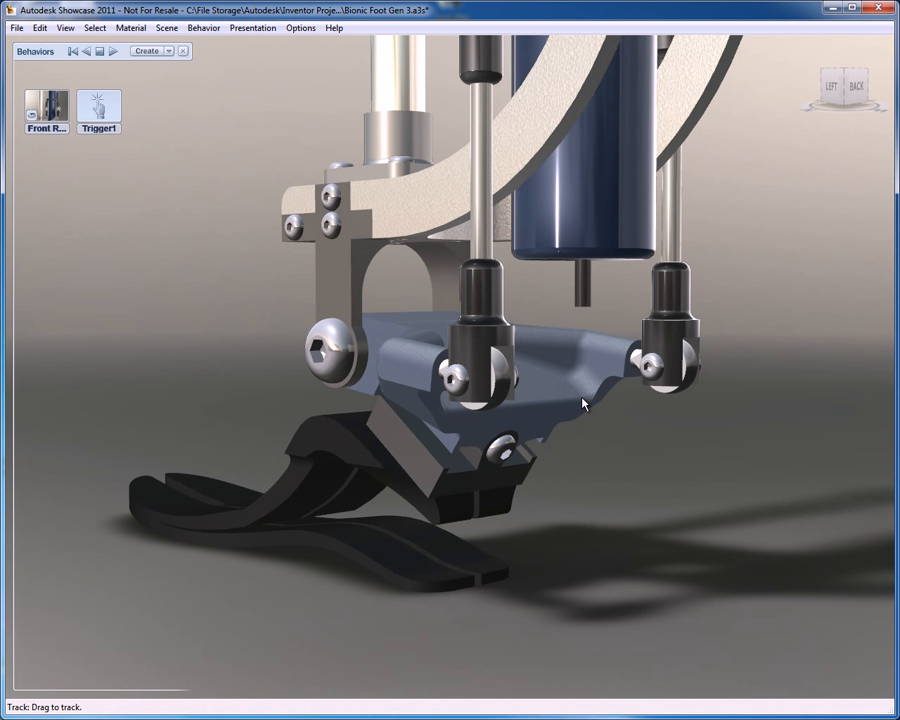
right_click(112, 135)
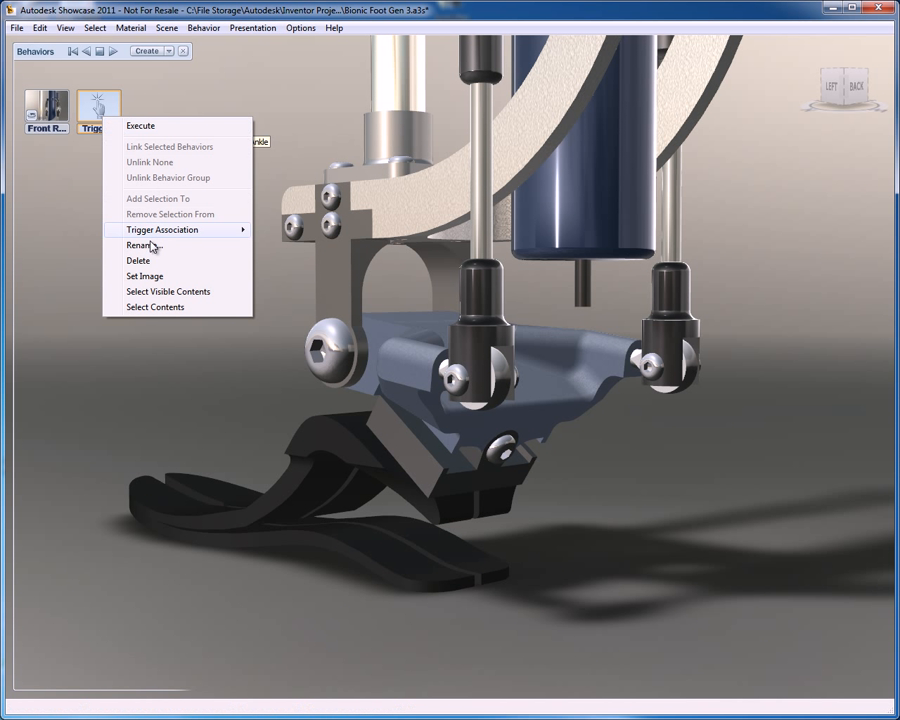
left_click(148, 279)
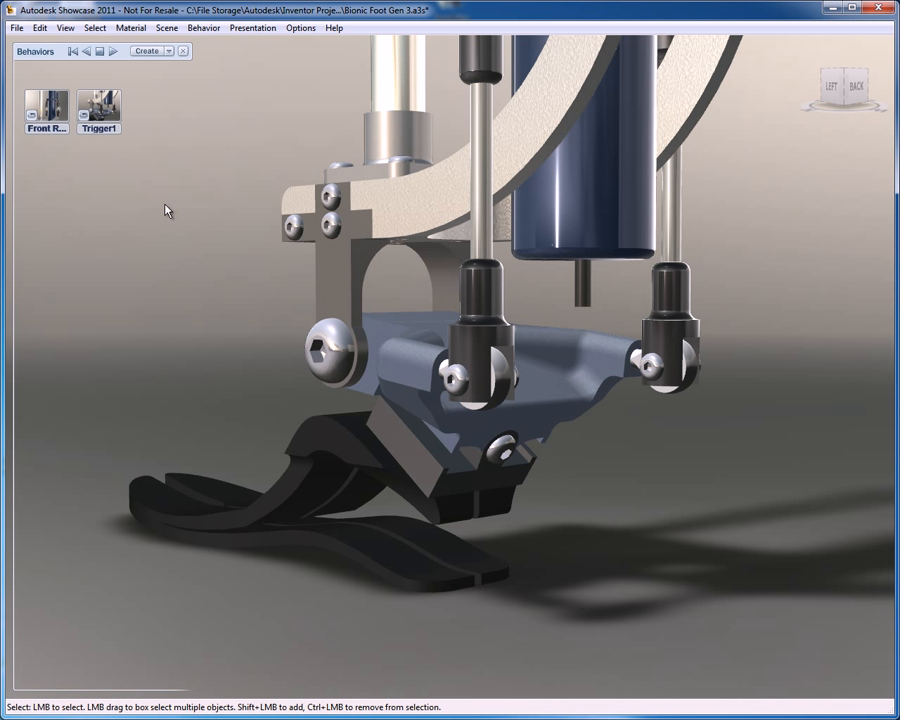
key("b")
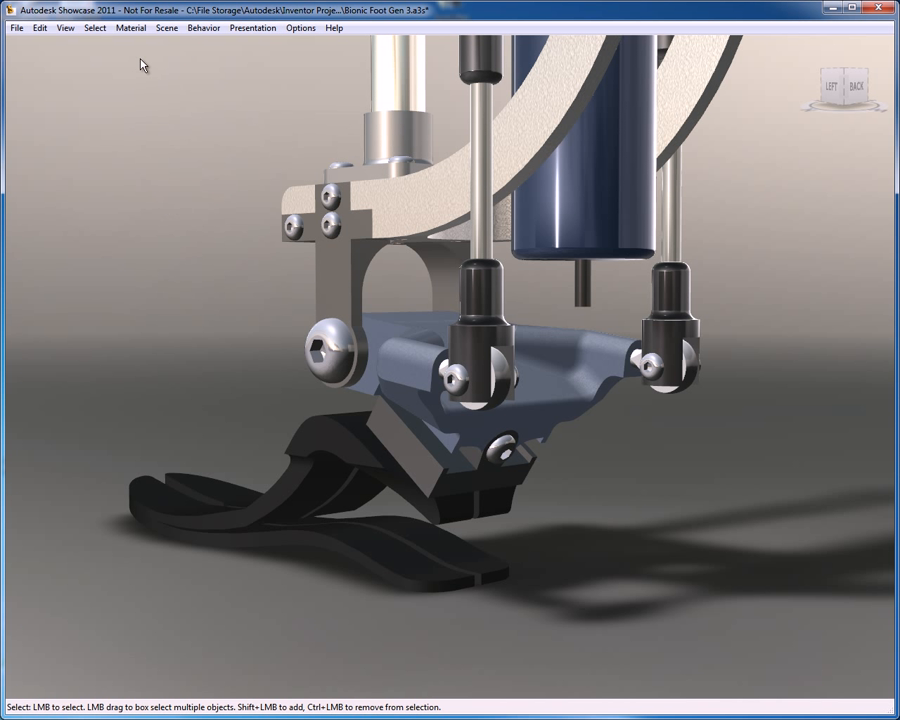
Test both triggers in presentation mode, firing the blue cylinder and the ankle part in turn from the home view.
left_click(811, 48)
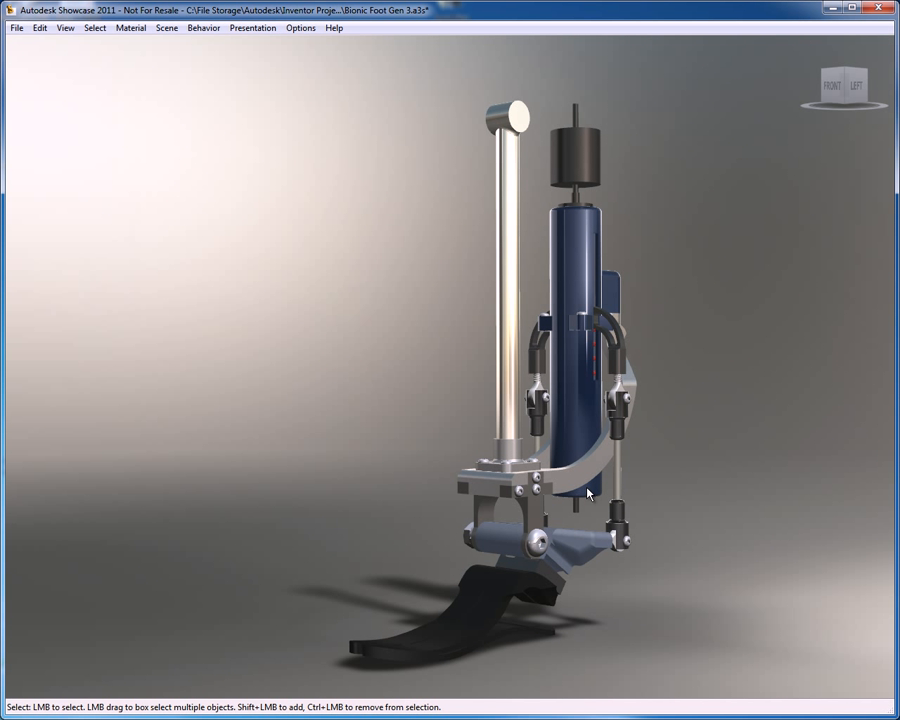
key("p")
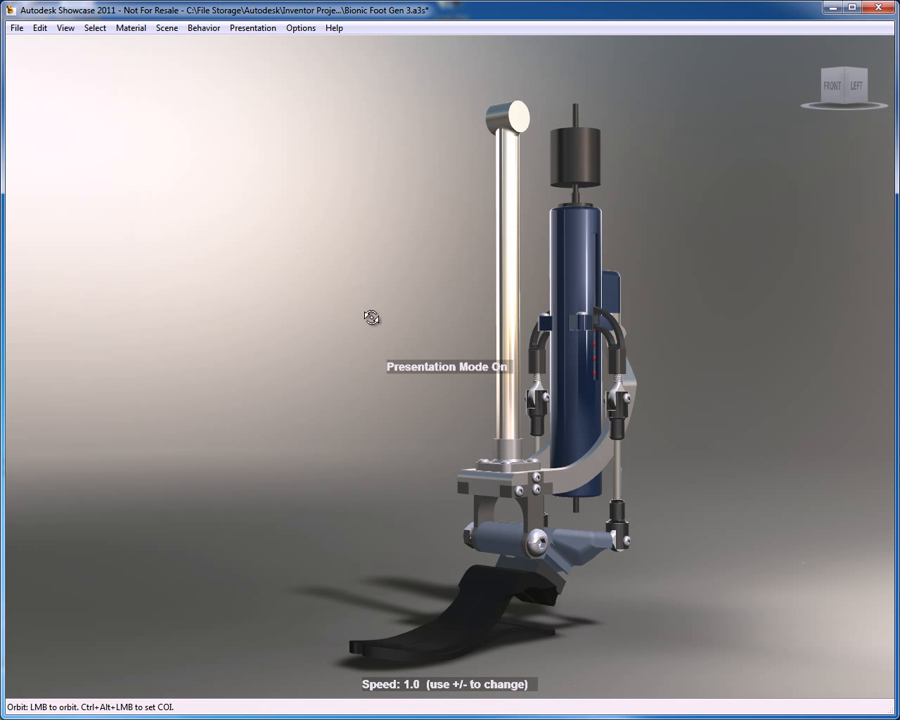
left_click_drag(372, 315, 395, 318)
left_click_drag(380, 370, 360, 427)
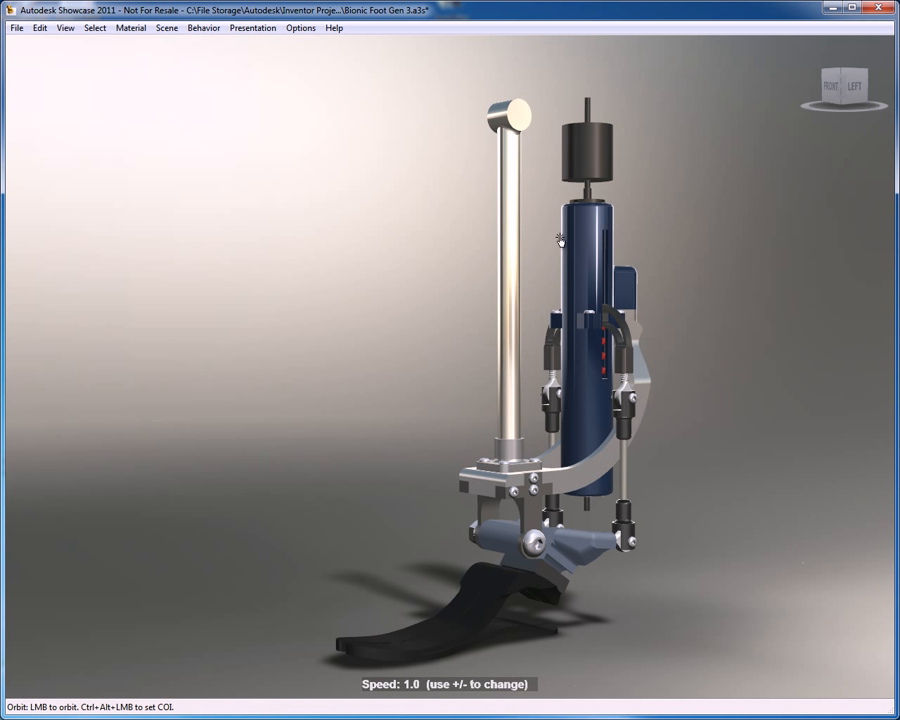
left_click(588, 382)
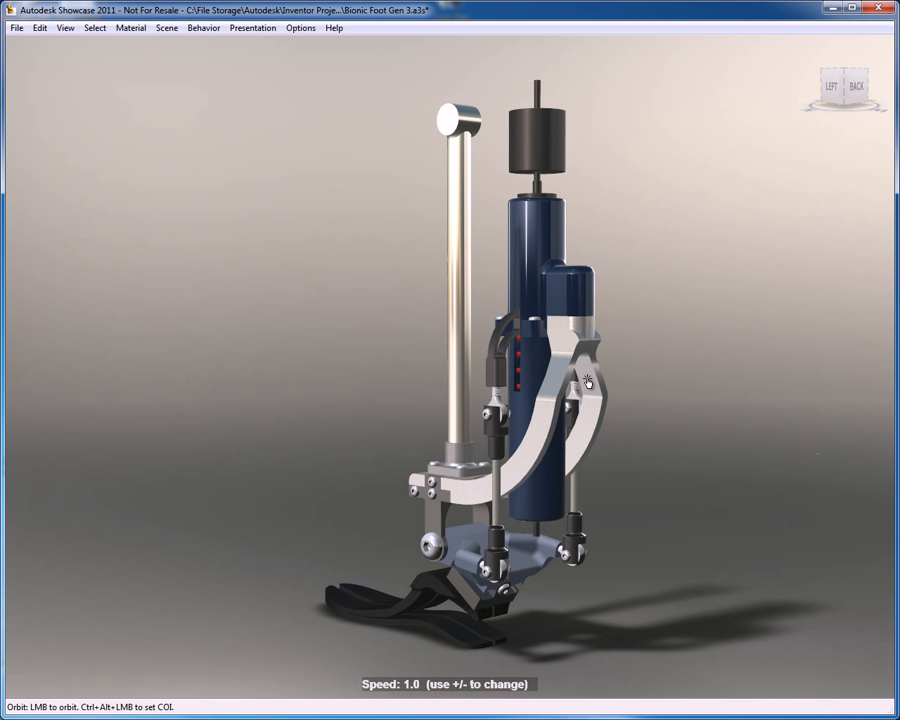
left_click(523, 558)
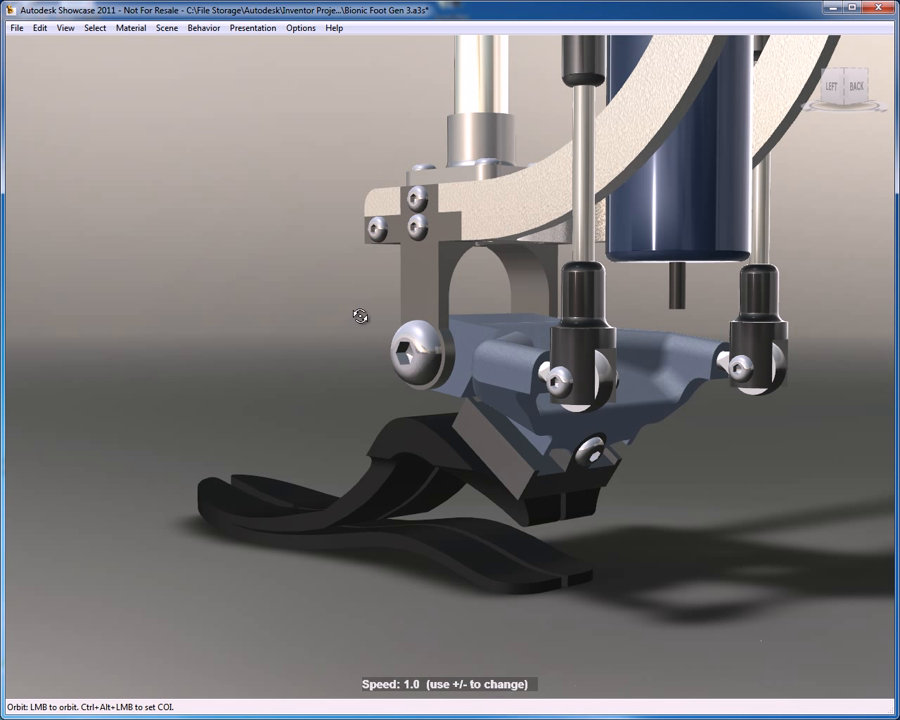
key("p")
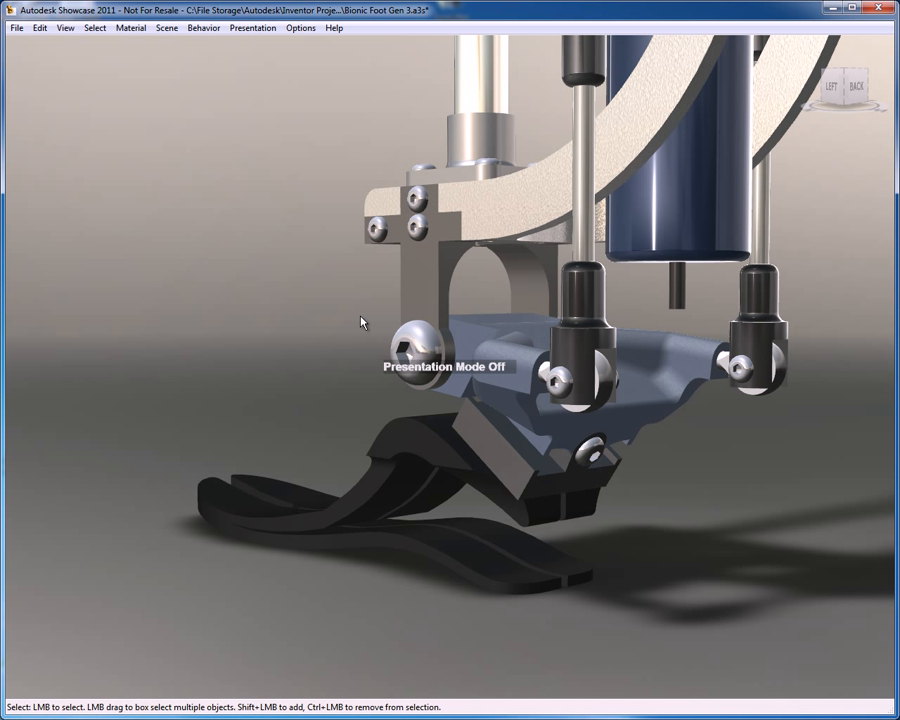
Show the behaviors, return the model to its home view, and hide the behaviors again.
key("b")
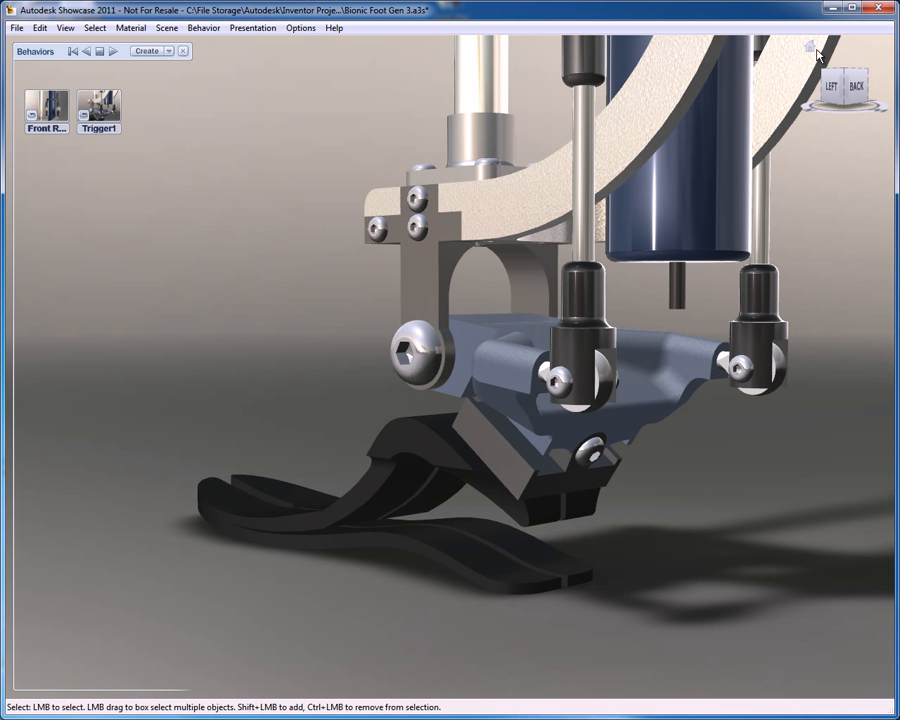
left_click(811, 47)
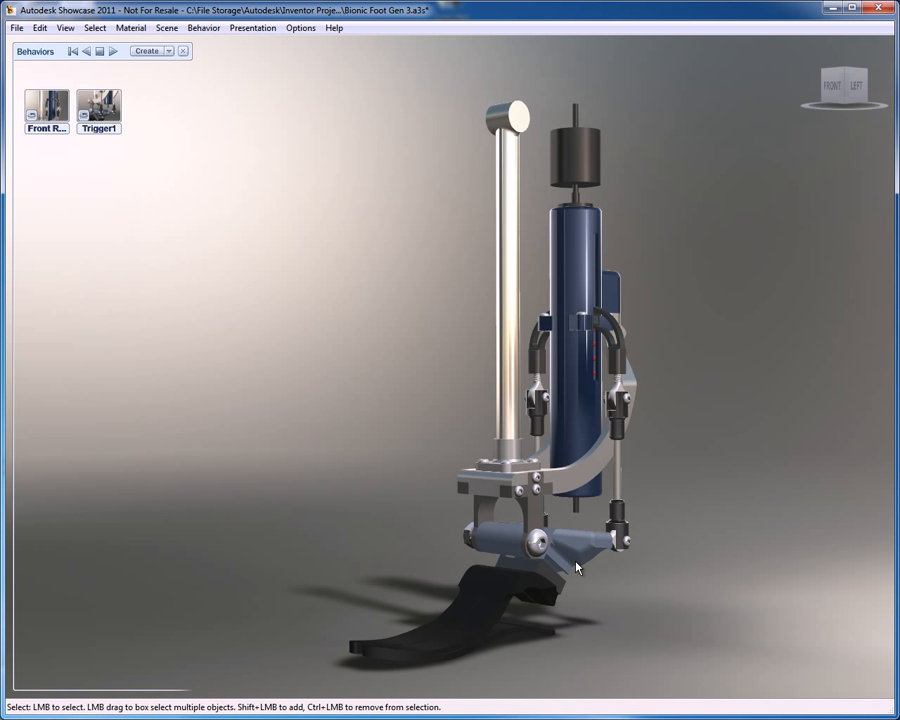
middle_click_drag(378, 243, 338, 231)
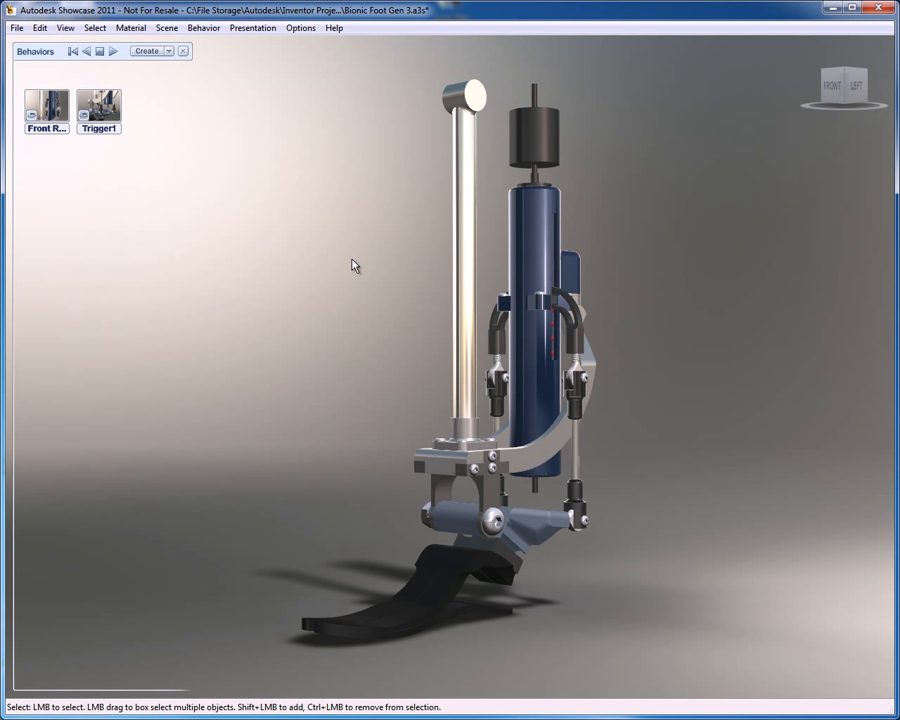
key("b")
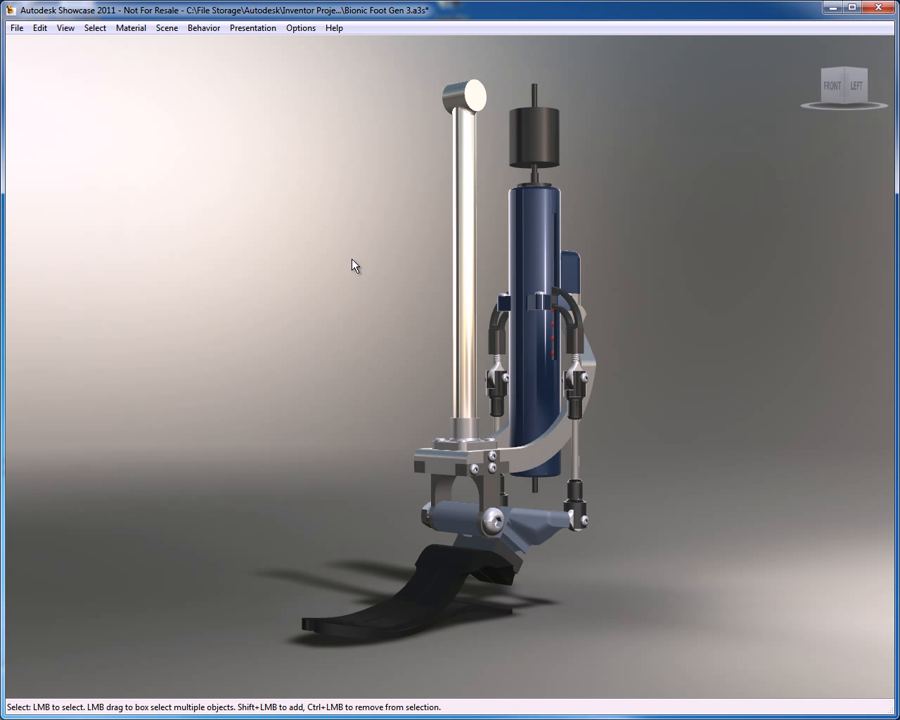